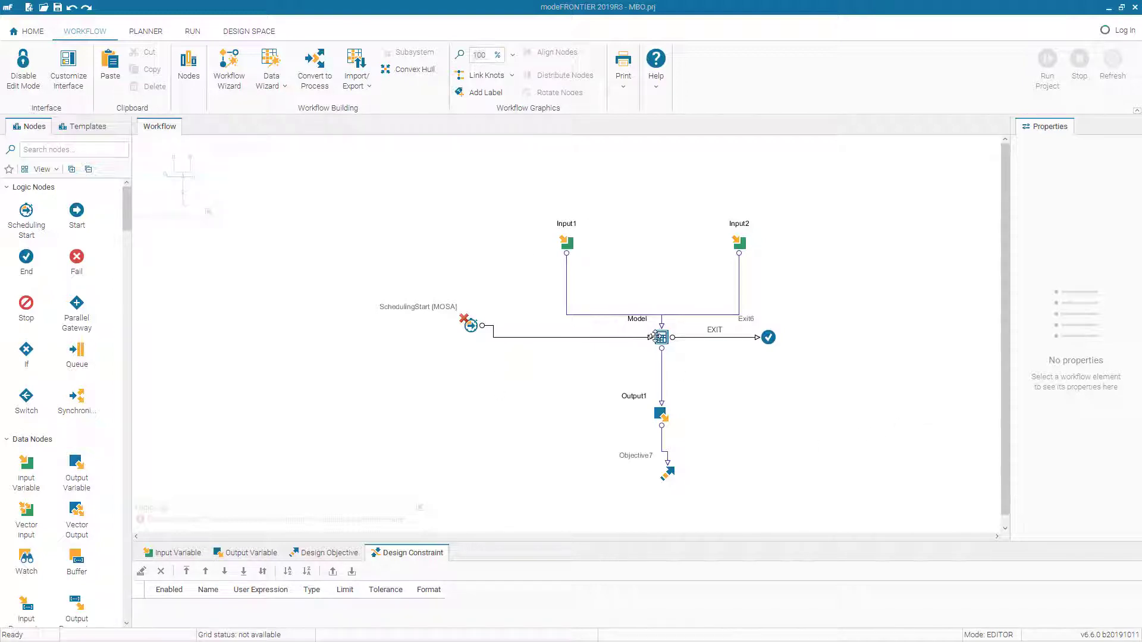
# Delete the existing Doe Table from the design space and shift the BFGS table window slightly
pyautogui.click(248, 32)
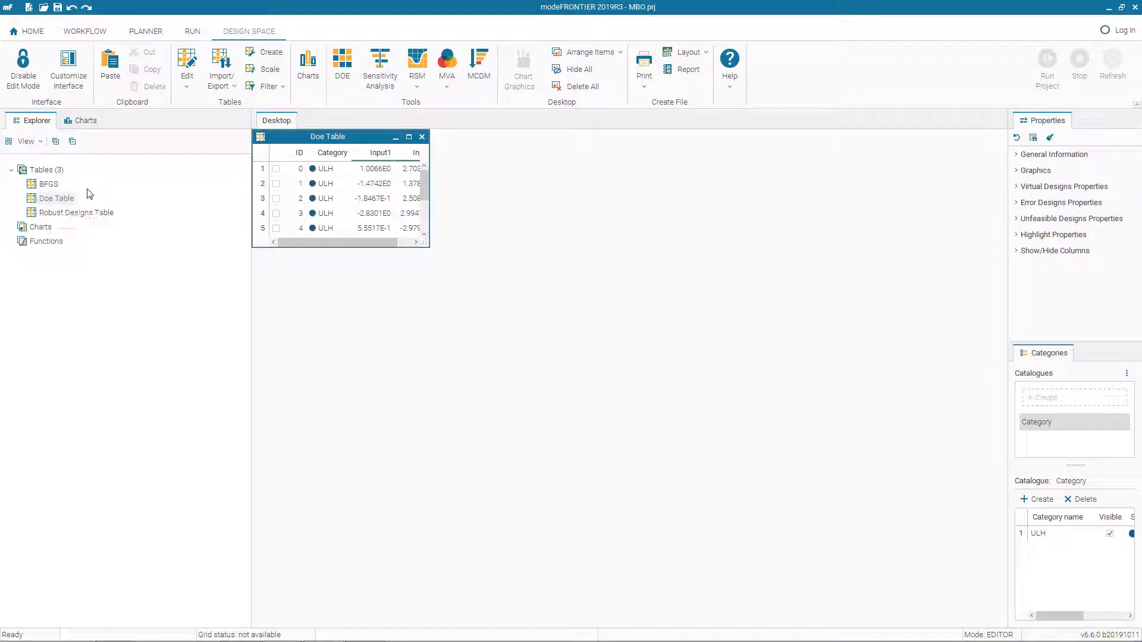
pyautogui.rightClick(49, 205)
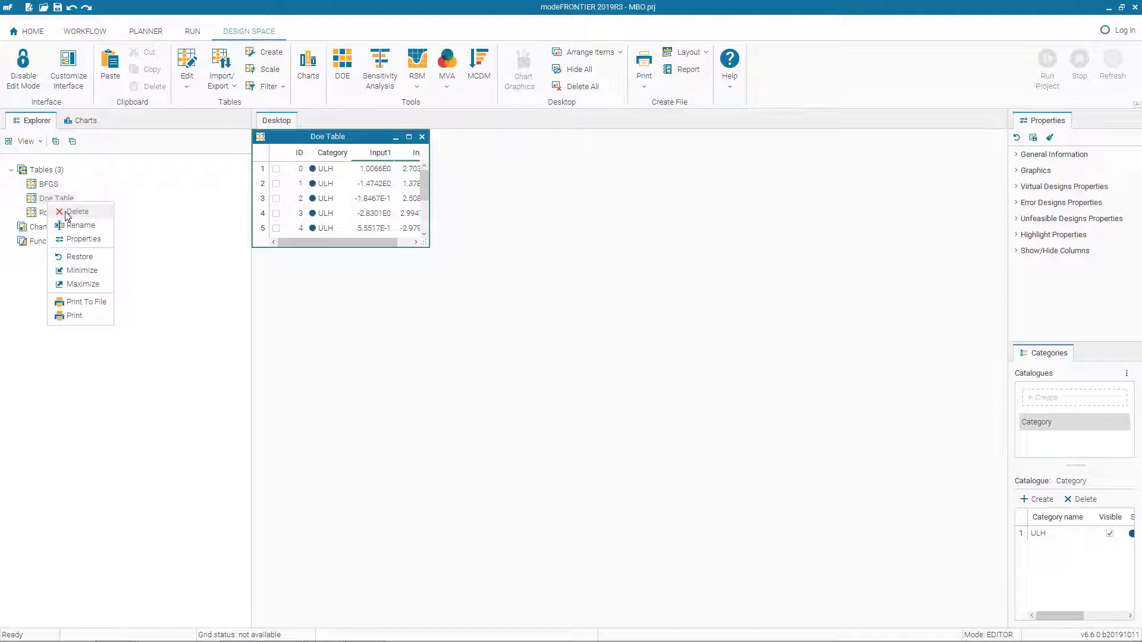
pyautogui.click(81, 228)
pyautogui.click(555, 365)
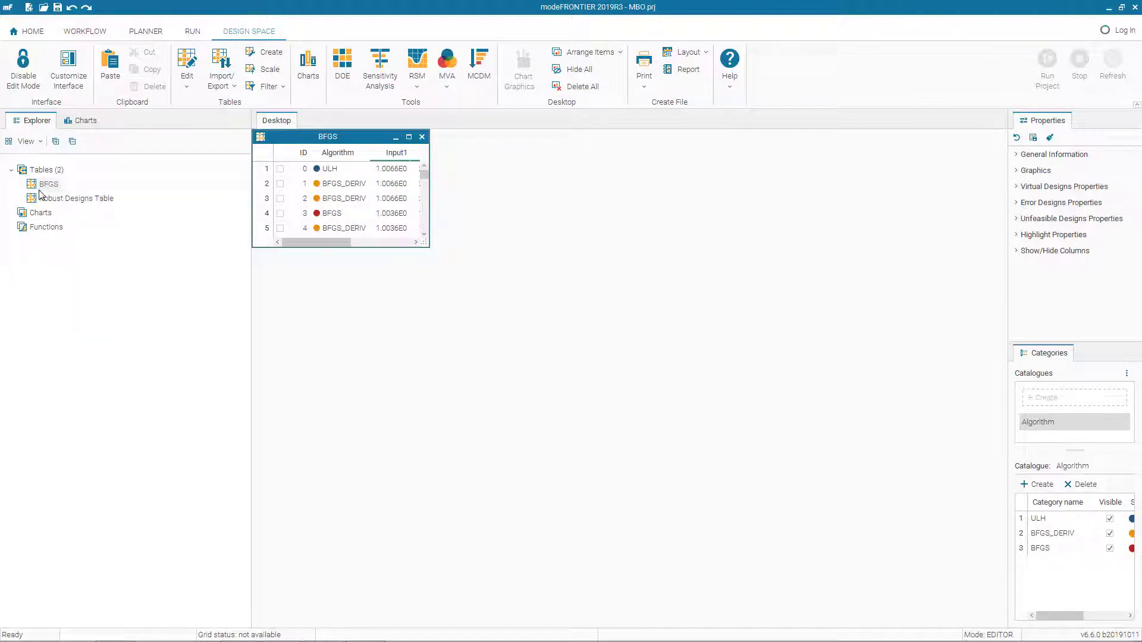
pyautogui.moveTo(358, 140); pyautogui.dragTo(379, 145)
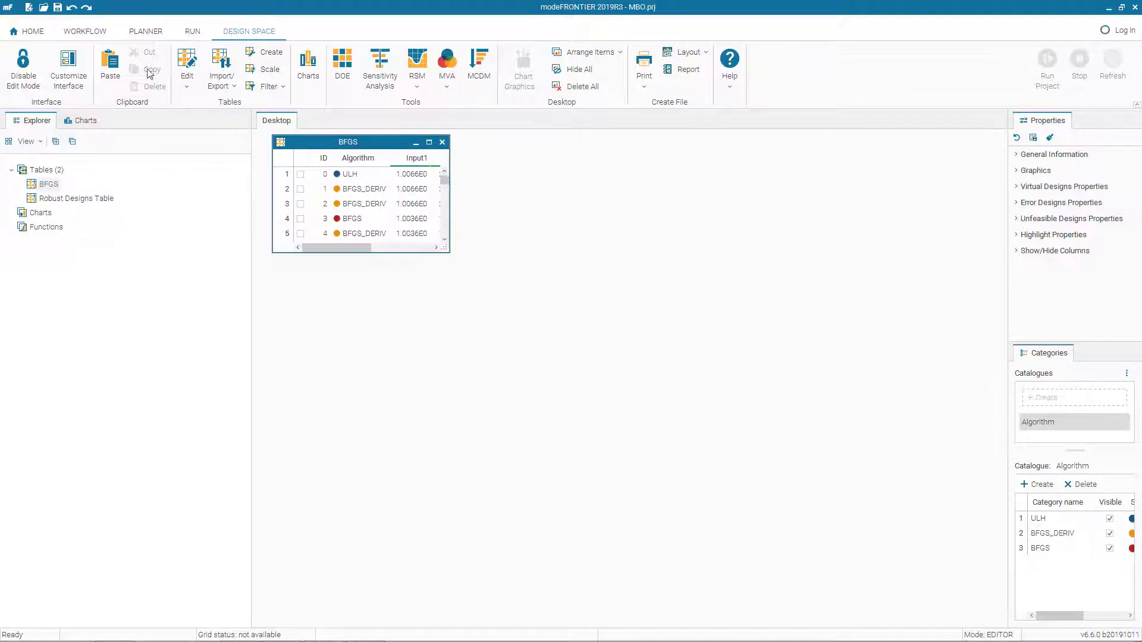
# Set the workflow's Scheduling Start node to use the DOE Sequence scheduler
pyautogui.click(63, 33)
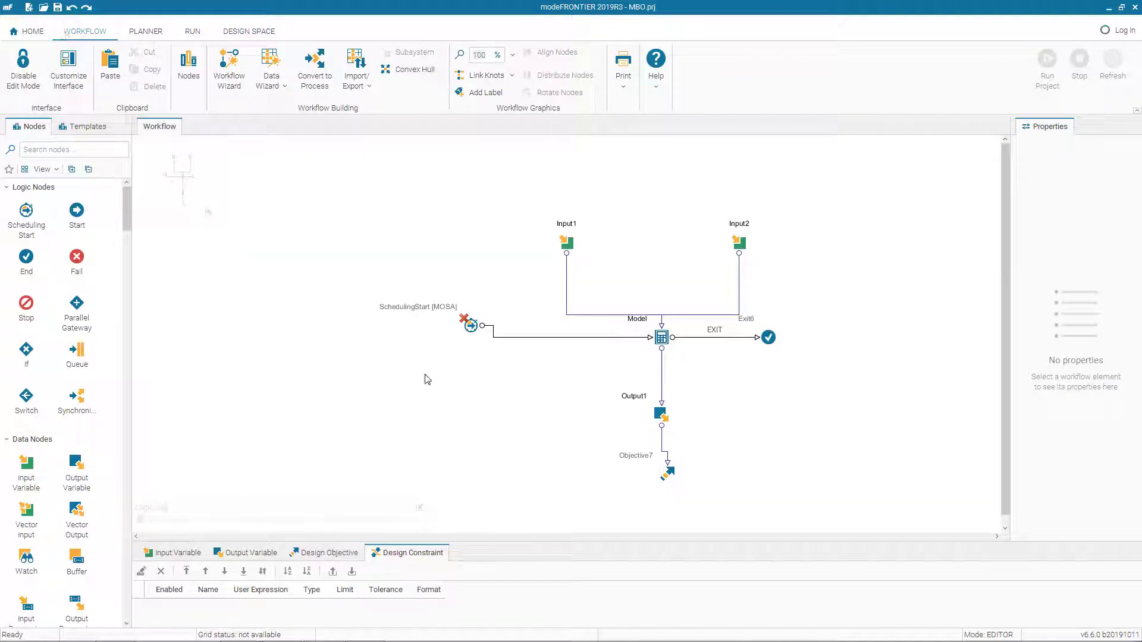
pyautogui.doubleClick(471, 325)
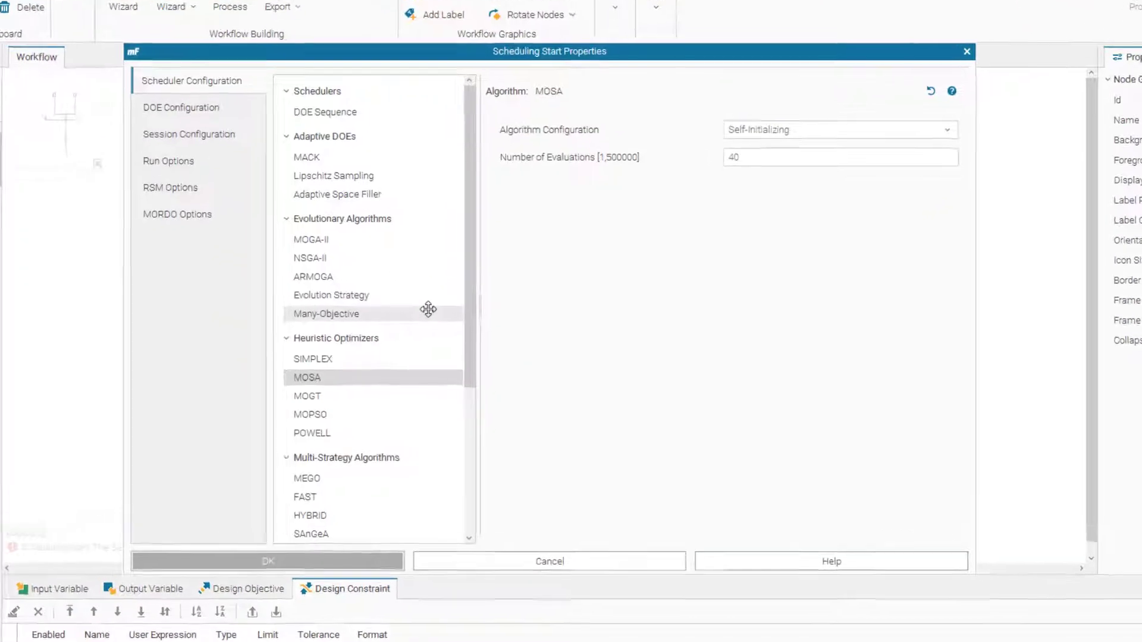
pyautogui.click(302, 101)
# Create a DOE table named DoE and fill it with 10 Uniform Latin Hypercube designs
pyautogui.click(151, 95)
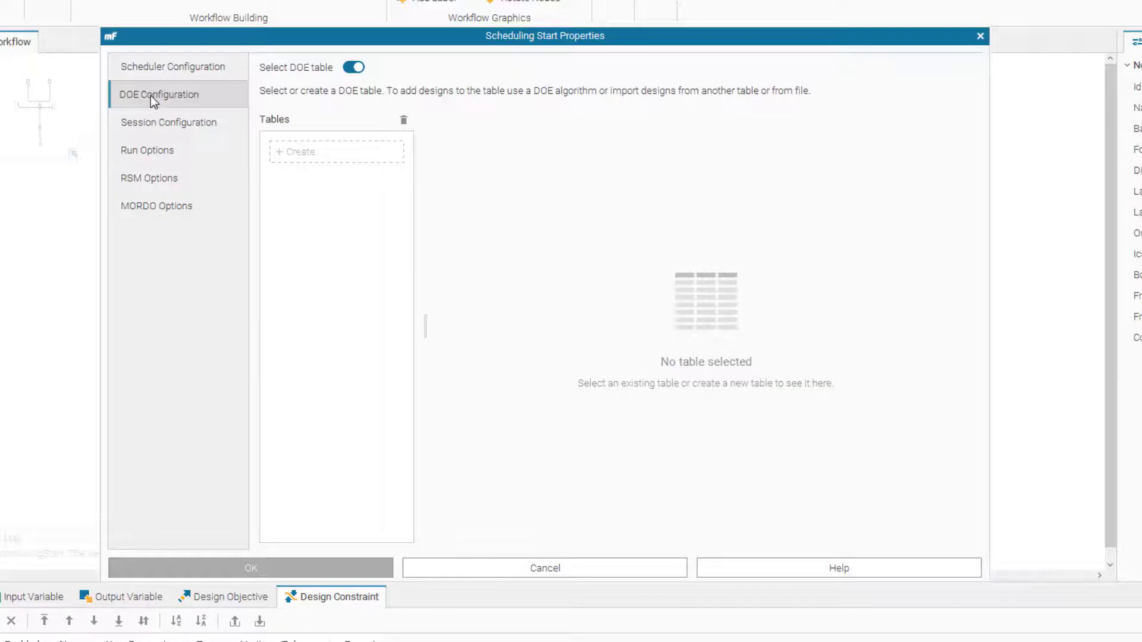
pyautogui.click(297, 154)
pyautogui.write('DoE')
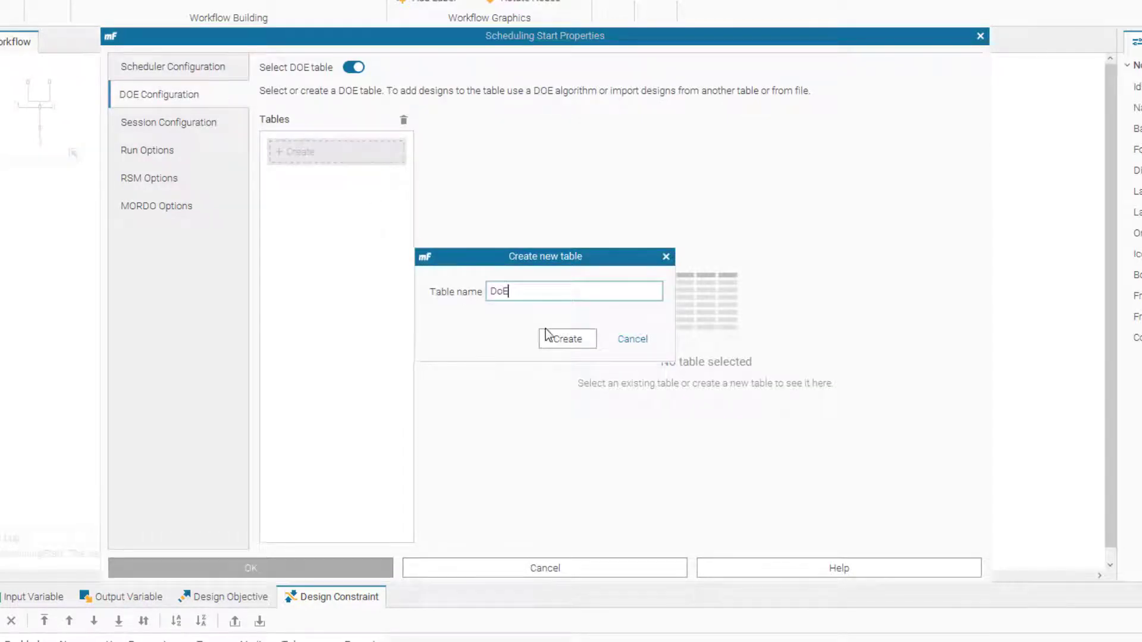
pyautogui.click(562, 338)
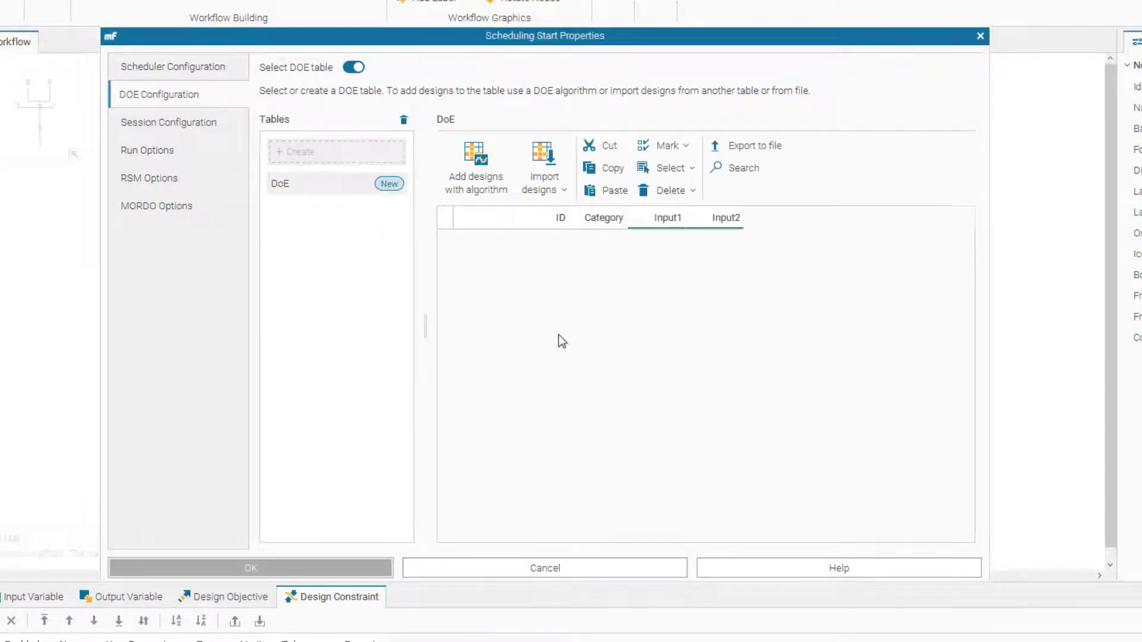
pyautogui.click(494, 156)
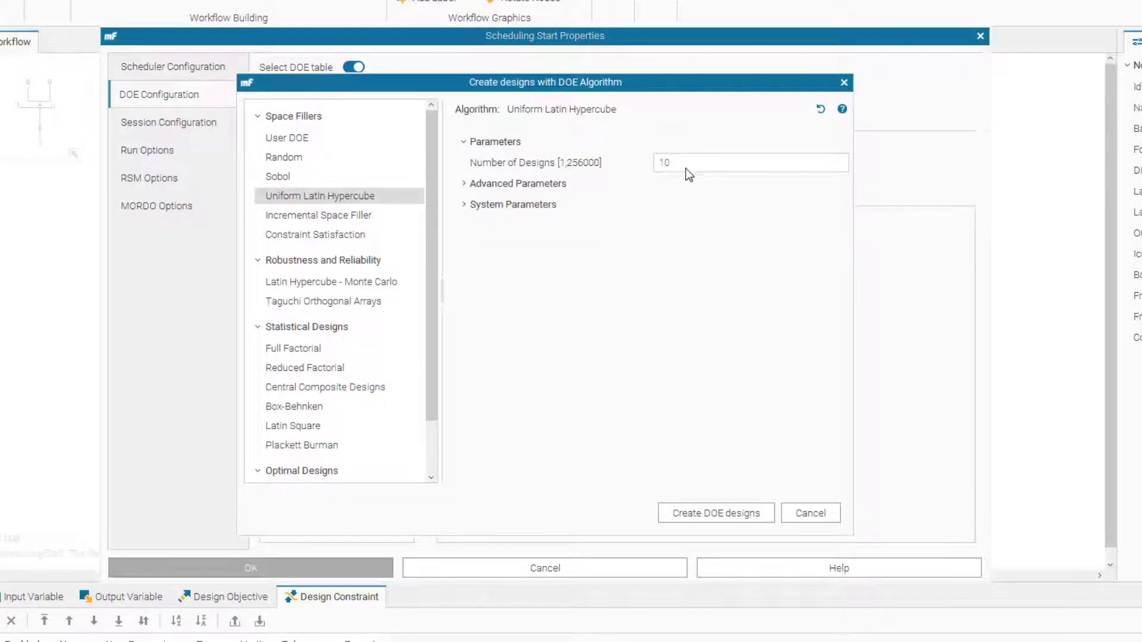
pyautogui.click(707, 509)
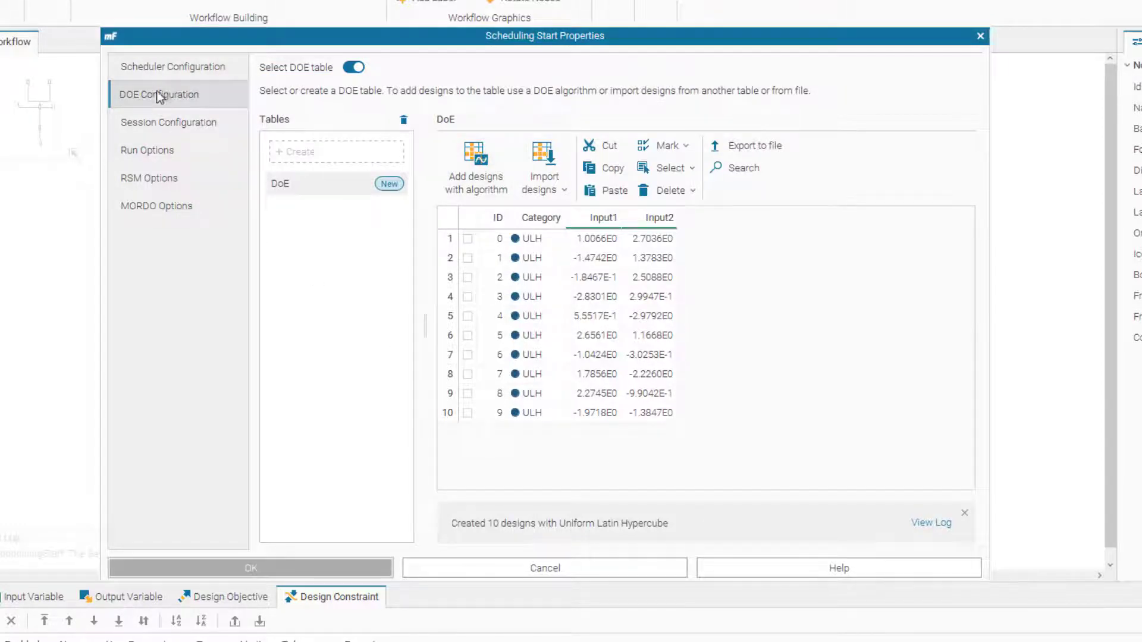
# Confirm the scheduling settings with DOE Sequence selected and run the project as MBO.prj
pyautogui.click(161, 66)
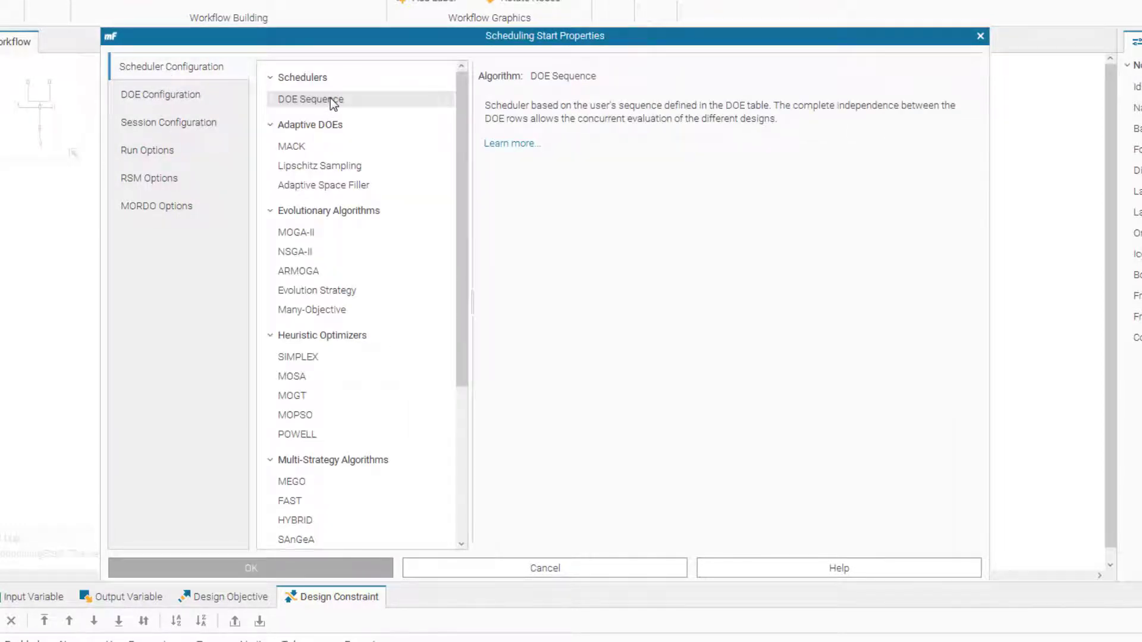
pyautogui.moveTo(399, 35); pyautogui.dragTo(413, 5)
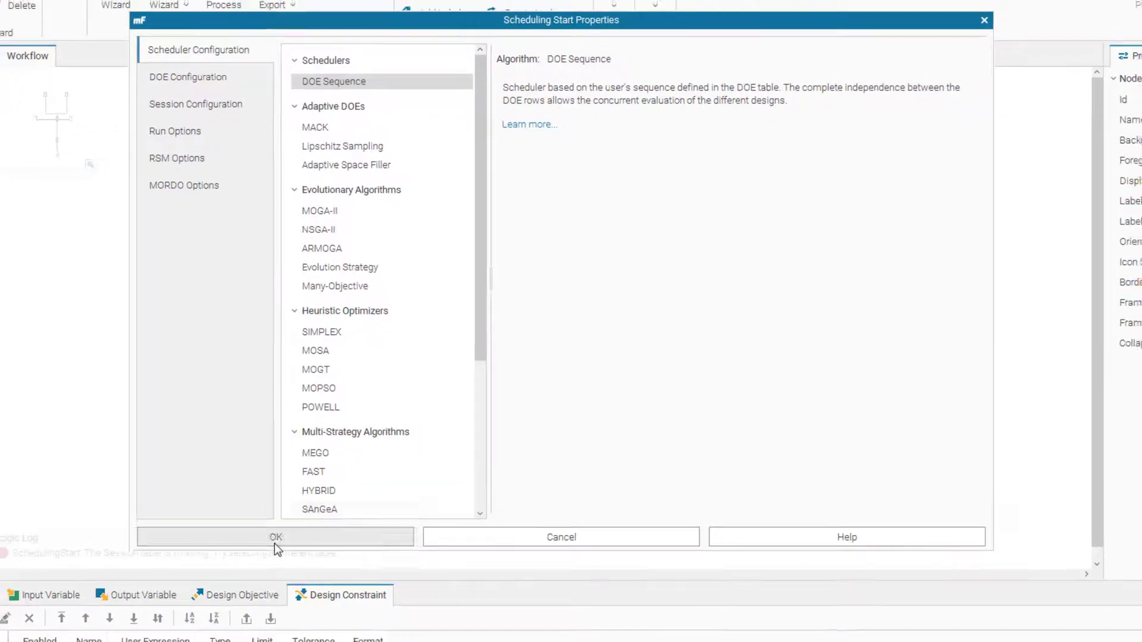
pyautogui.click(365, 536)
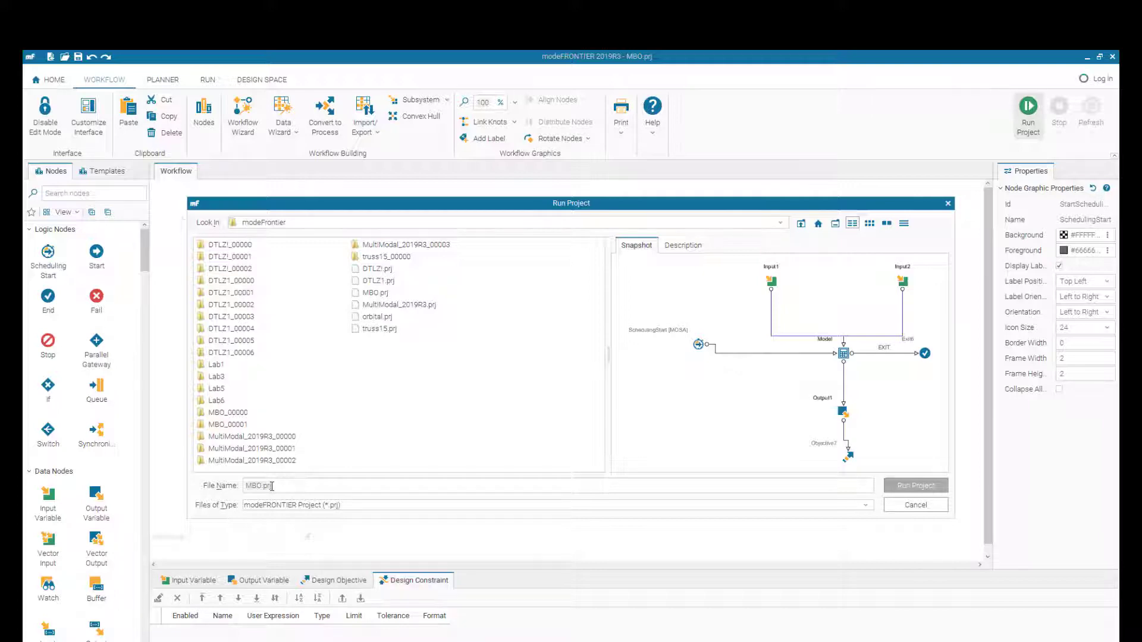
pyautogui.click(905, 485)
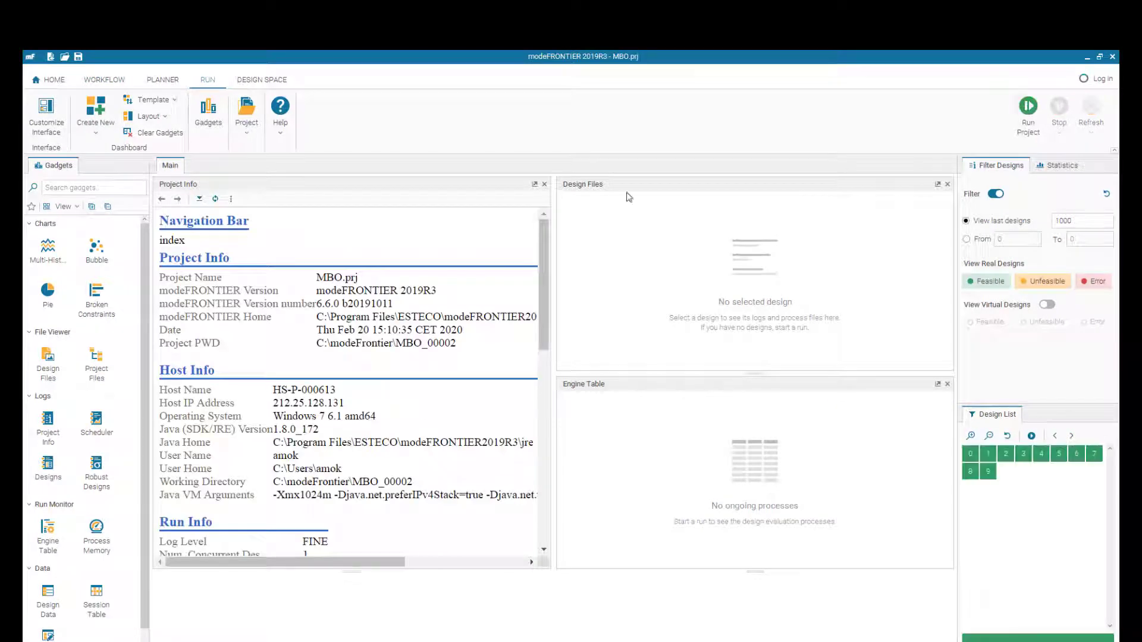
# Move the new run's session table clear of the other tables in the design space and enlarge it to show all columns
pyautogui.click(263, 79)
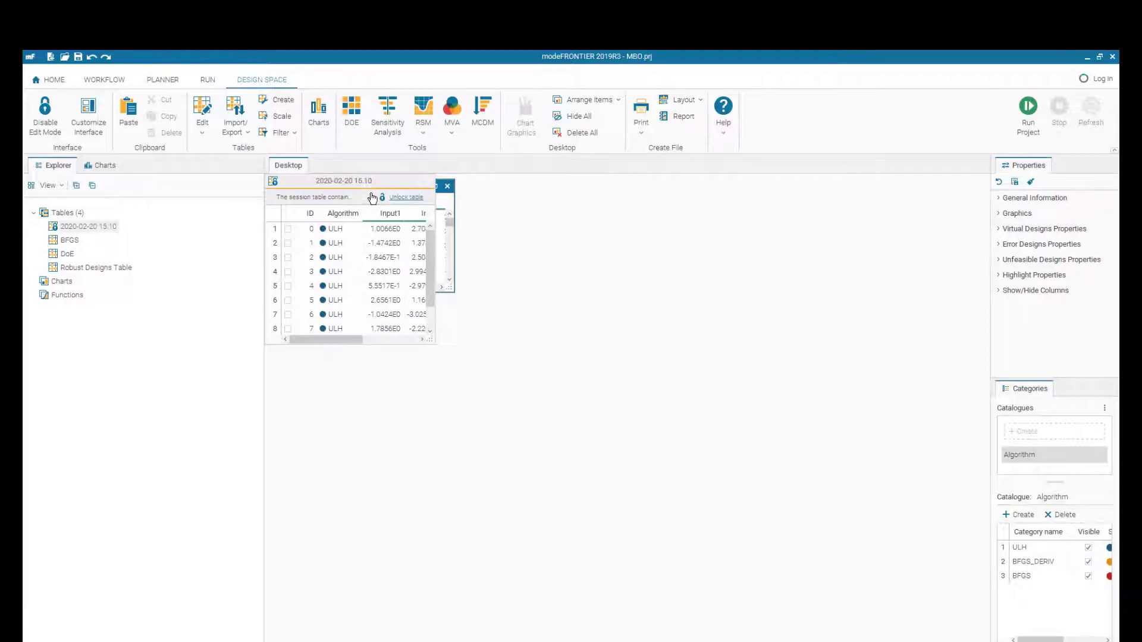
pyautogui.moveTo(389, 181); pyautogui.dragTo(606, 222)
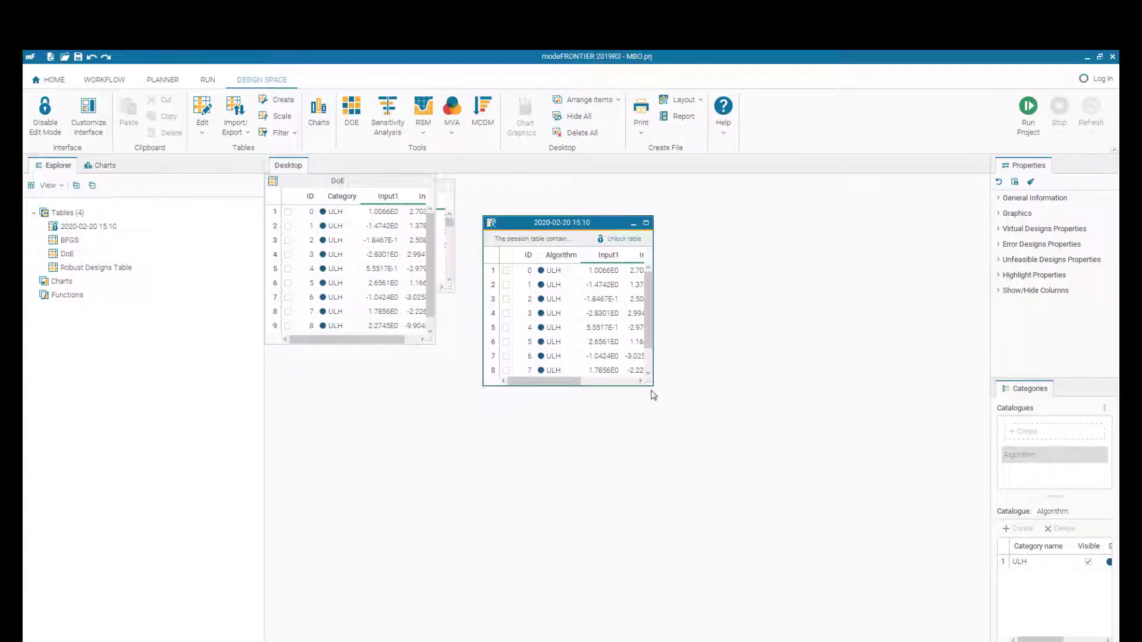
pyautogui.moveTo(650, 384); pyautogui.dragTo(805, 443)
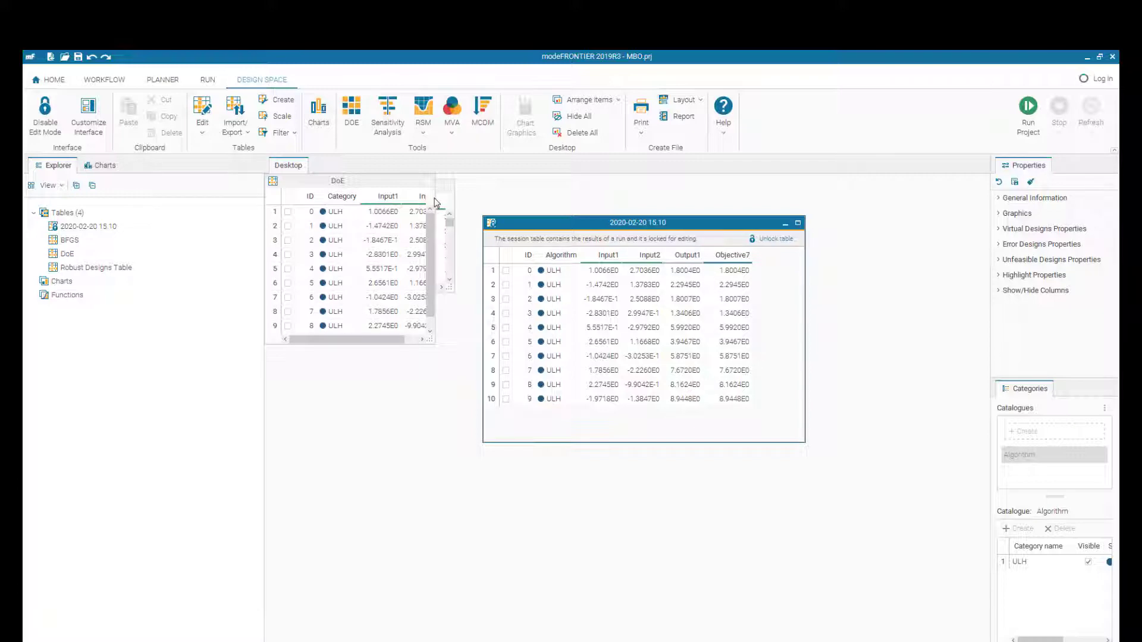
pyautogui.moveTo(548, 227); pyautogui.dragTo(544, 209)
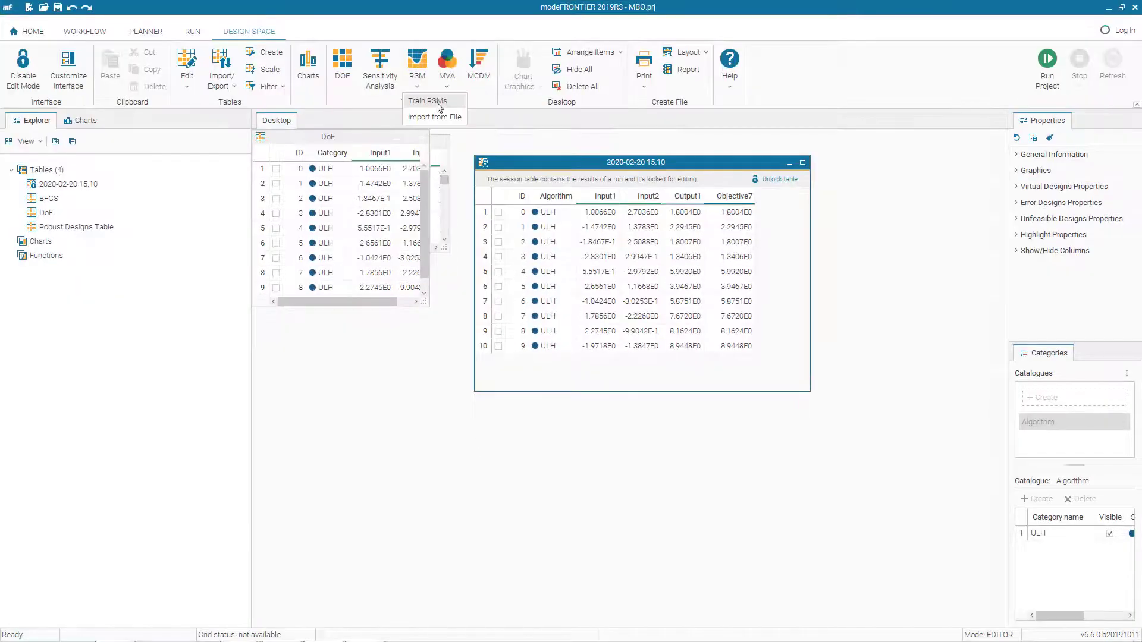
# Start RSM training on the 2020-02-20 15.10 table, with 20% random validation designs from the same table and no sensitivity analysis
pyautogui.click(423, 119)
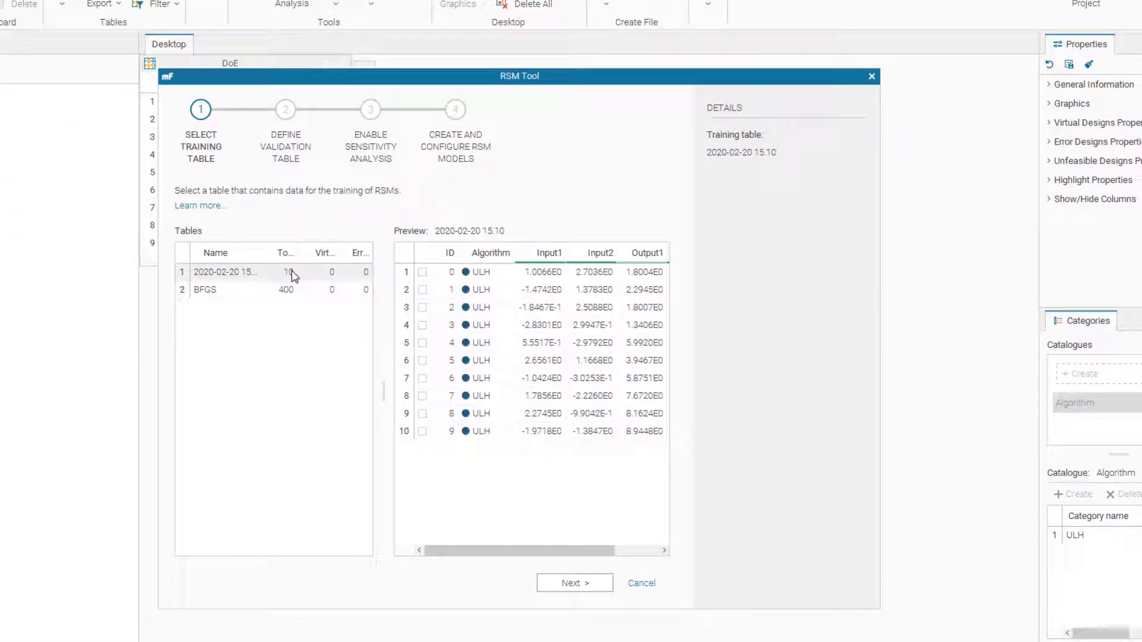
pyautogui.click(293, 275)
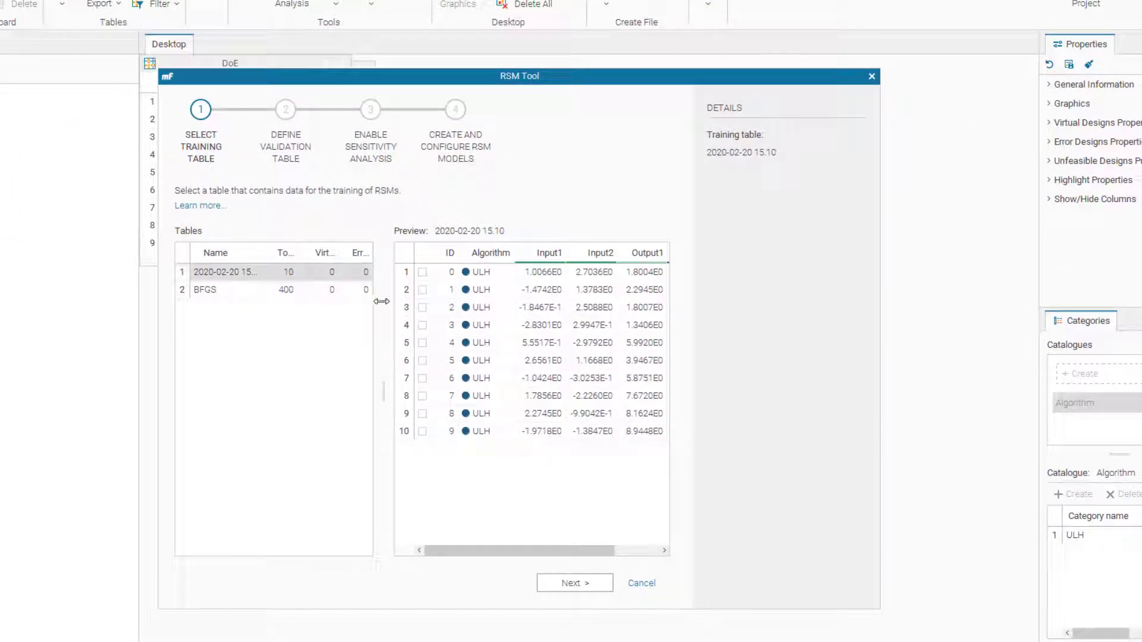
pyautogui.click(573, 583)
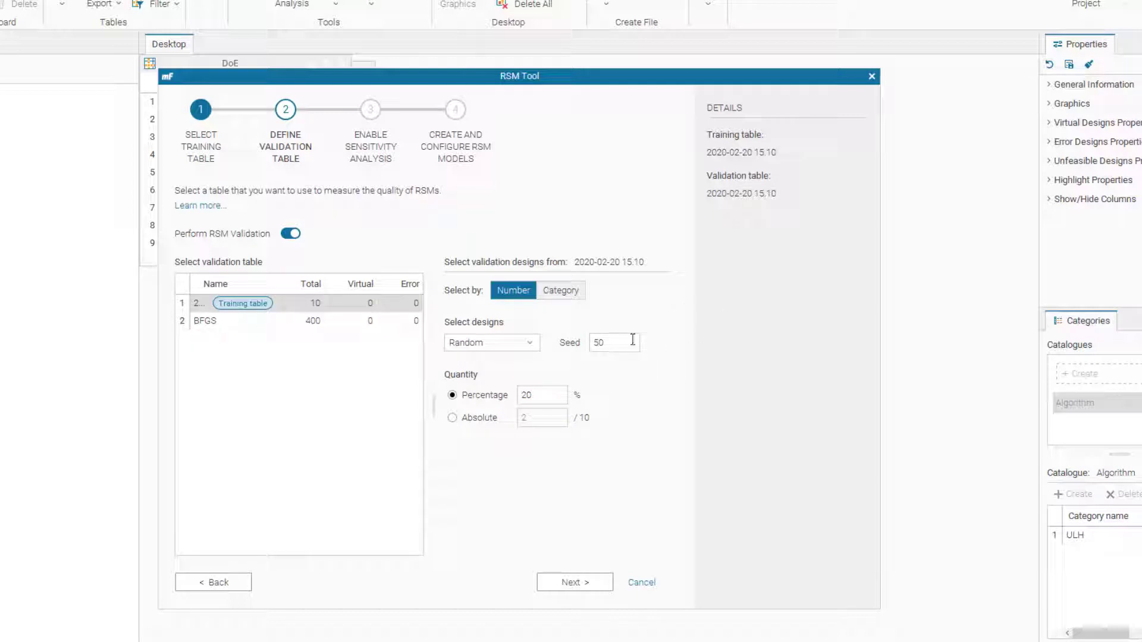
pyautogui.doubleClick(574, 582)
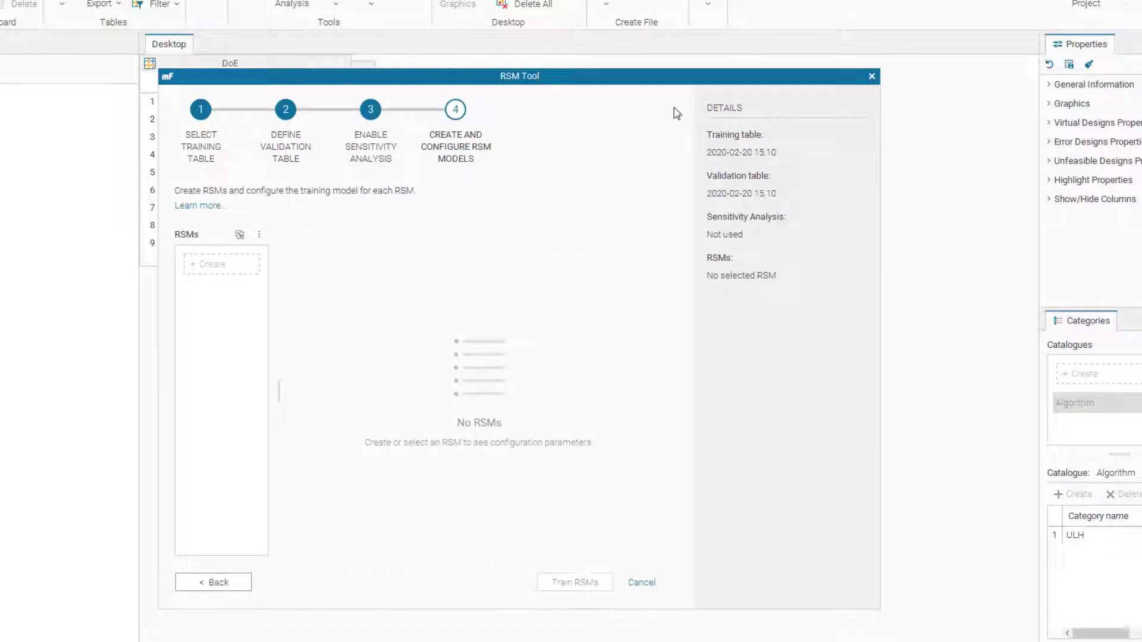
# Create an Anisotropic Kriging RSM for Output1 from Input1 and Input2, and train it with a Gaussian variogram on all designs
pyautogui.click(217, 267)
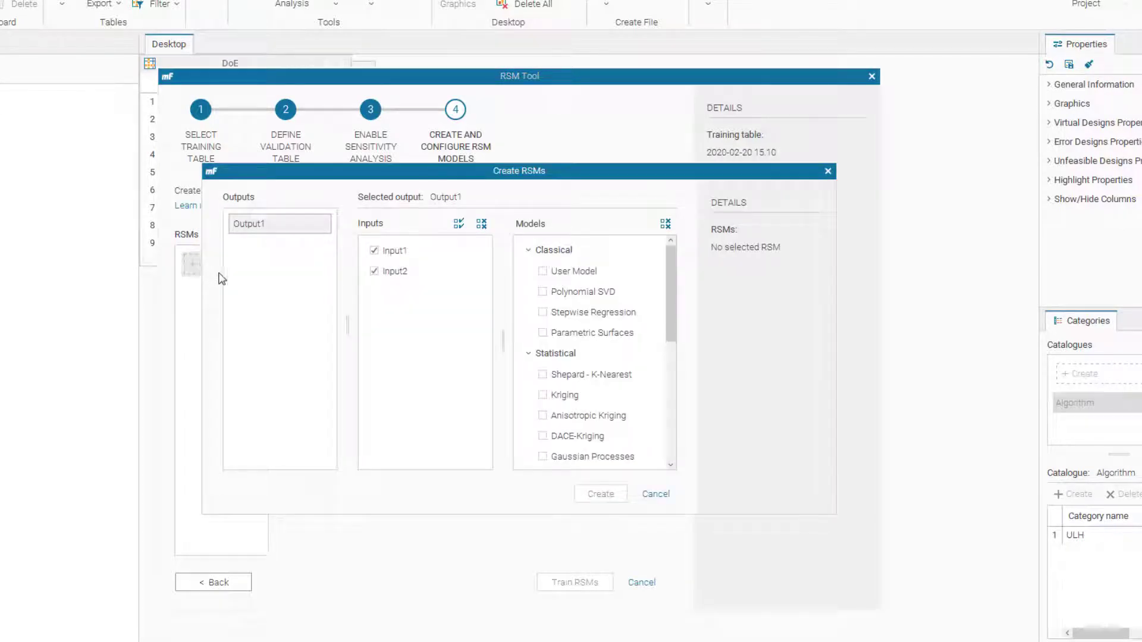
pyautogui.moveTo(672, 264); pyautogui.dragTo(665, 369)
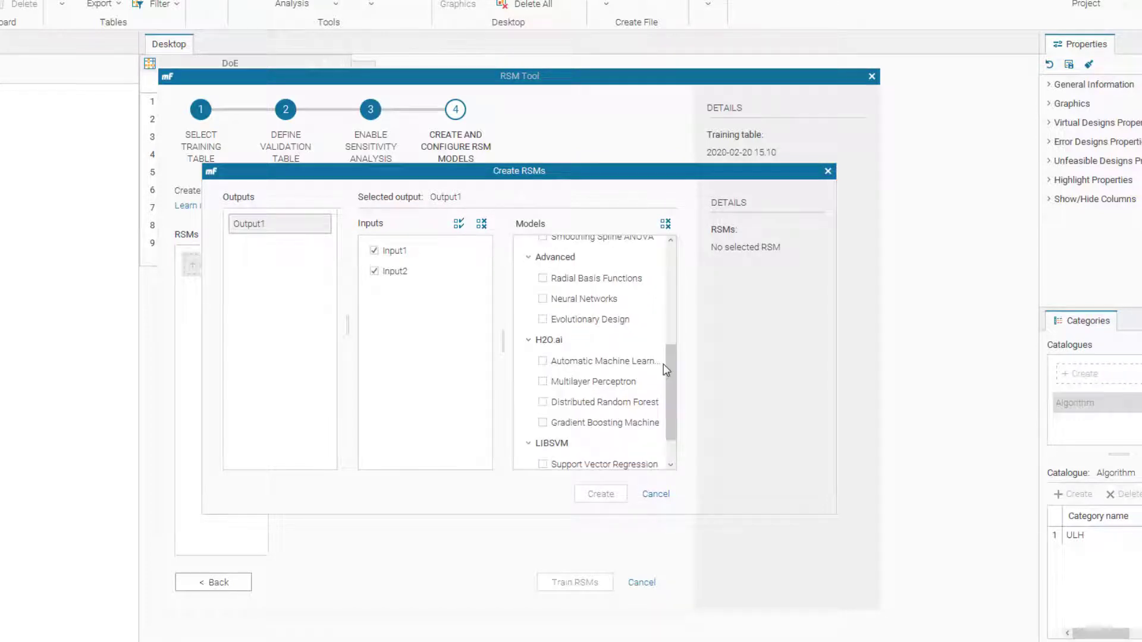
pyautogui.scroll(-2, 664, 368)
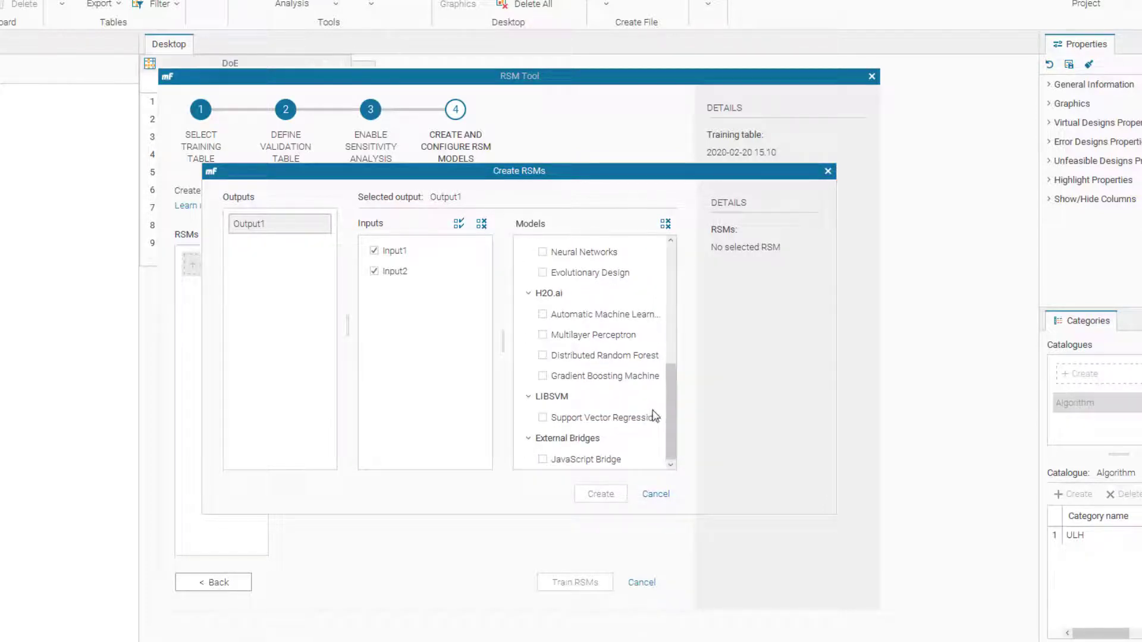
pyautogui.scroll(8, 654, 417)
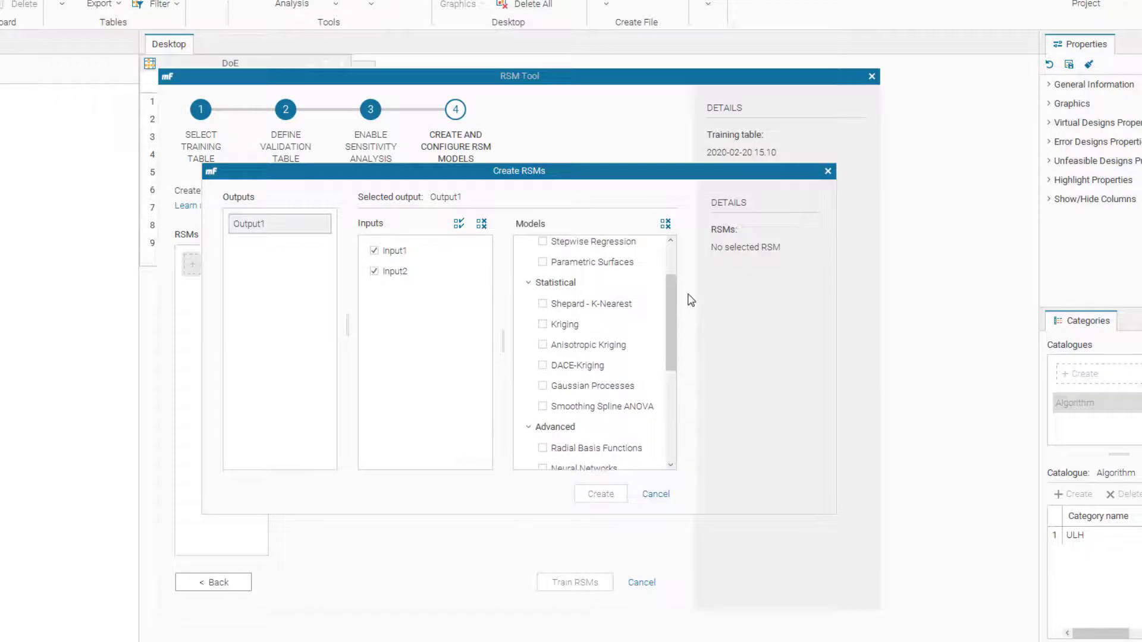
pyautogui.click(612, 347)
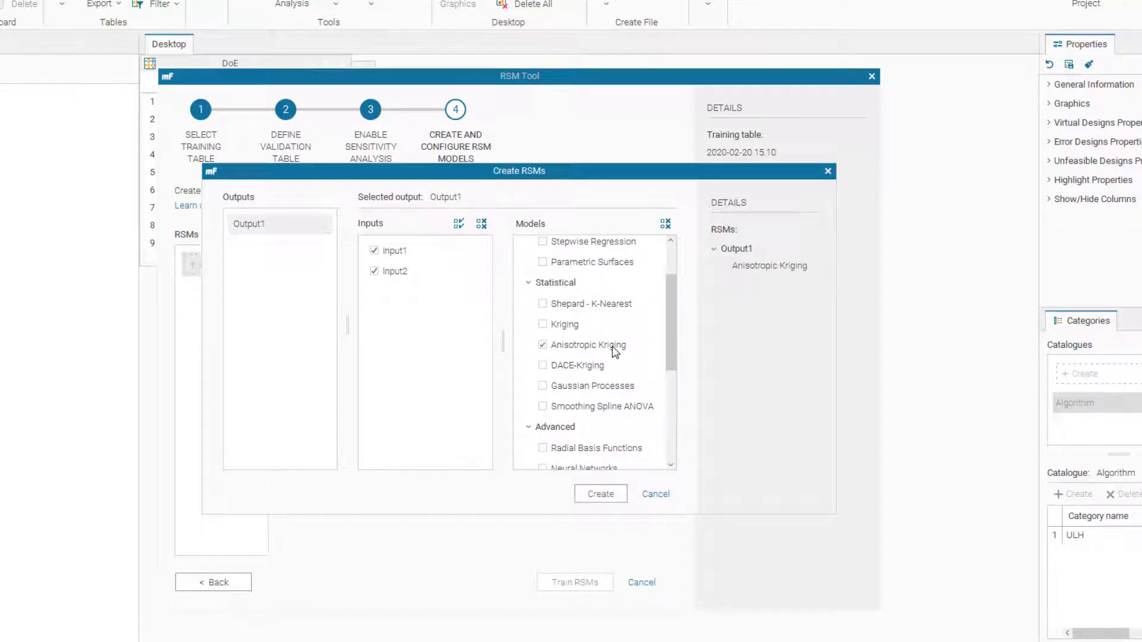
pyautogui.click(601, 494)
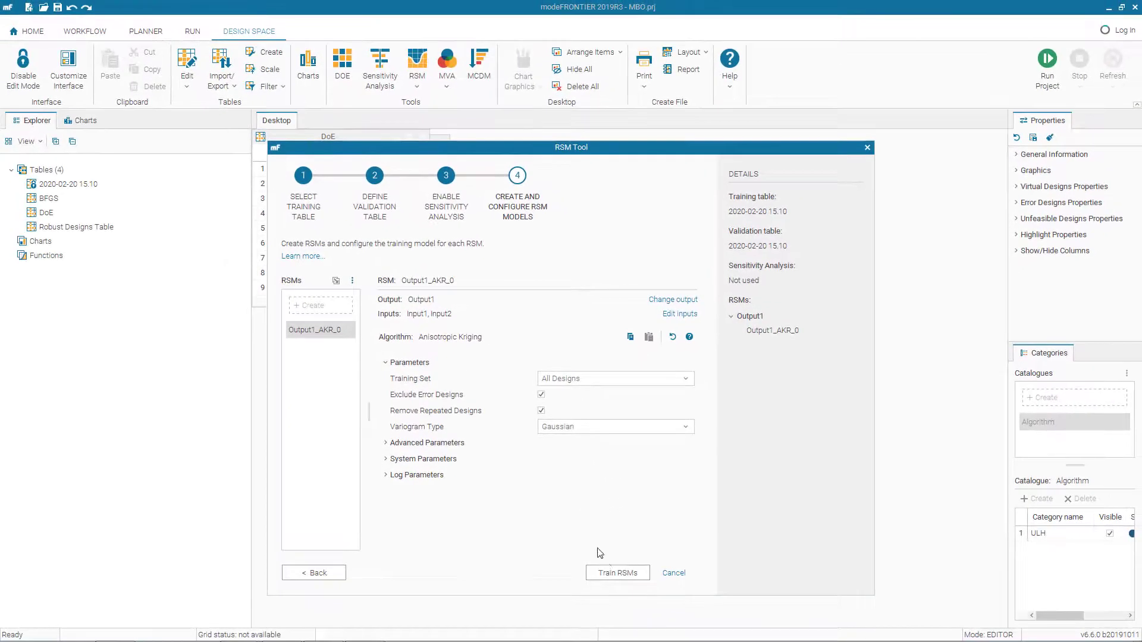
pyautogui.click(618, 573)
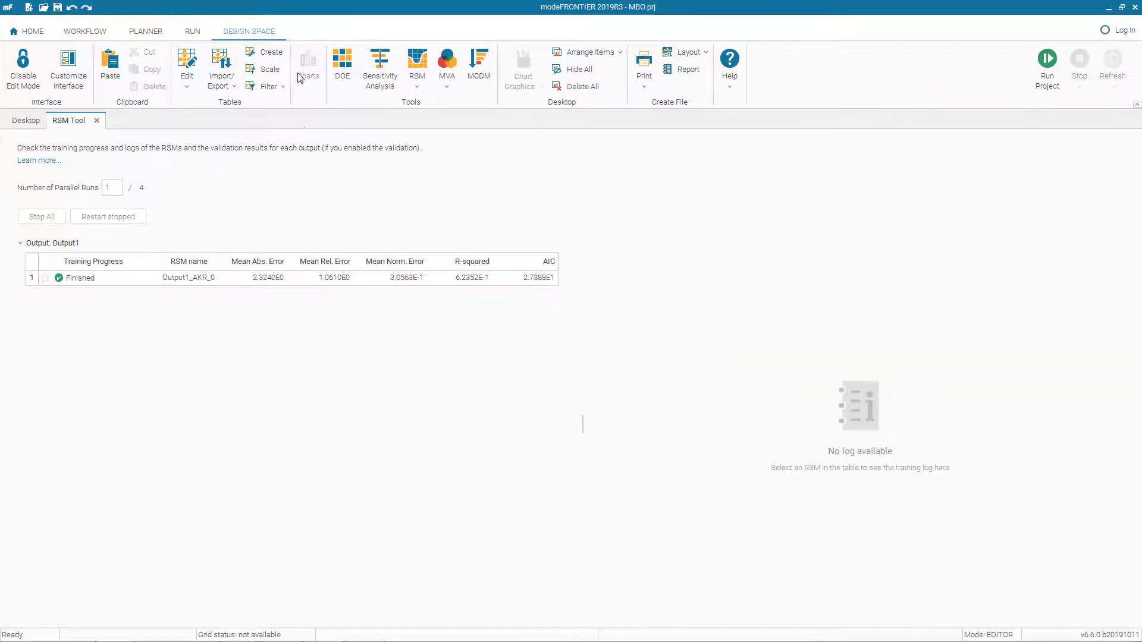
# Return to the design space desktop and inspect the generated training and validation tables
pyautogui.click(40, 121)
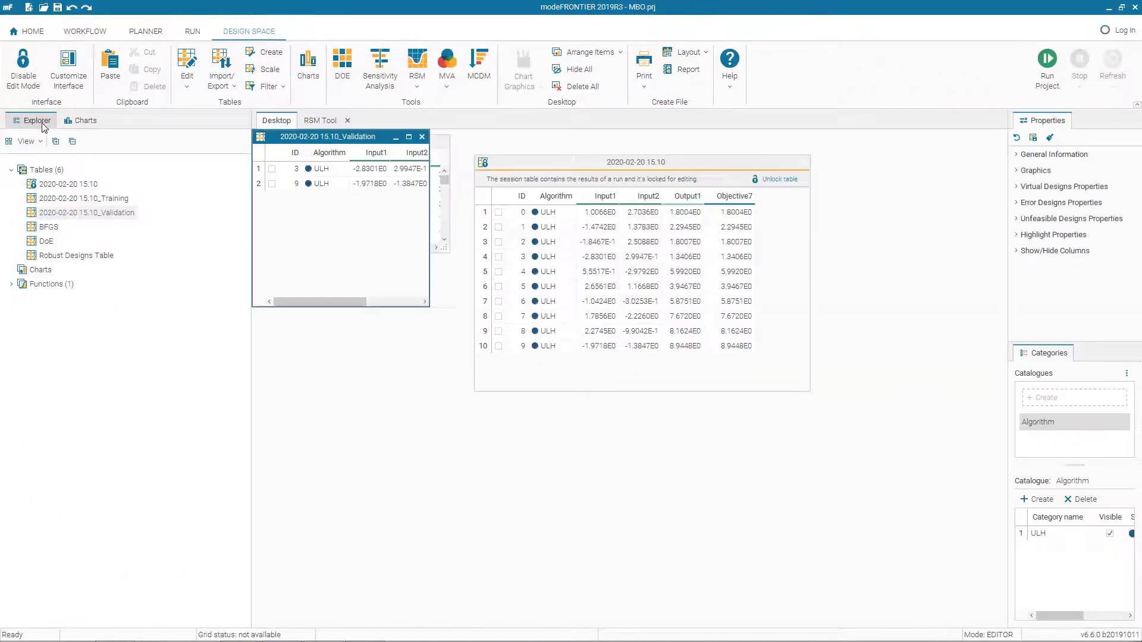
pyautogui.doubleClick(108, 201)
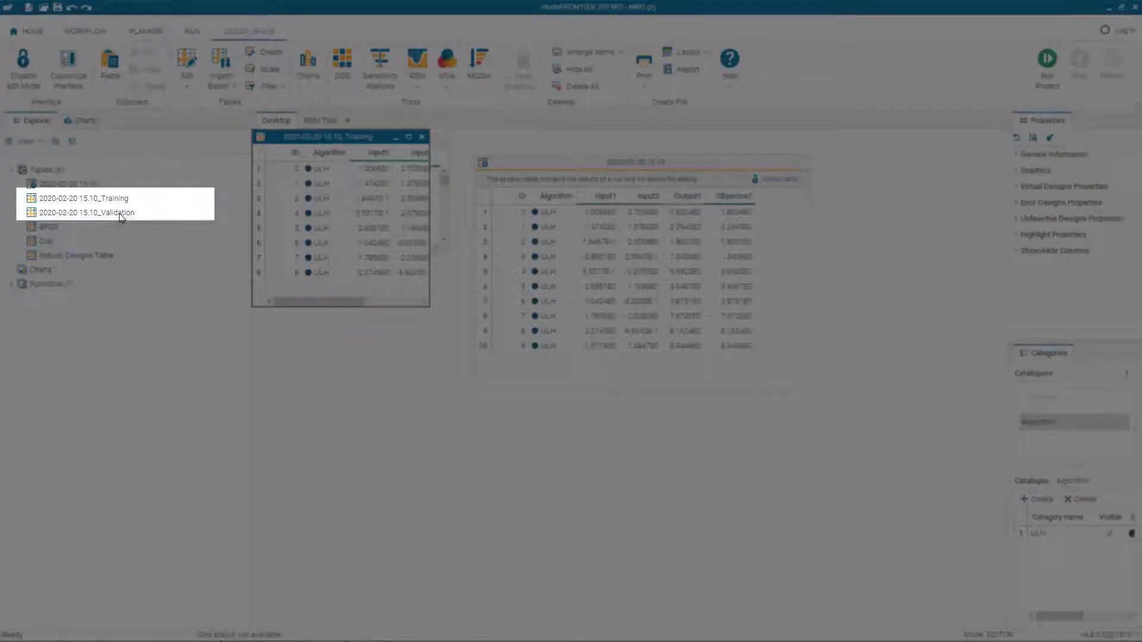
pyautogui.doubleClick(119, 213)
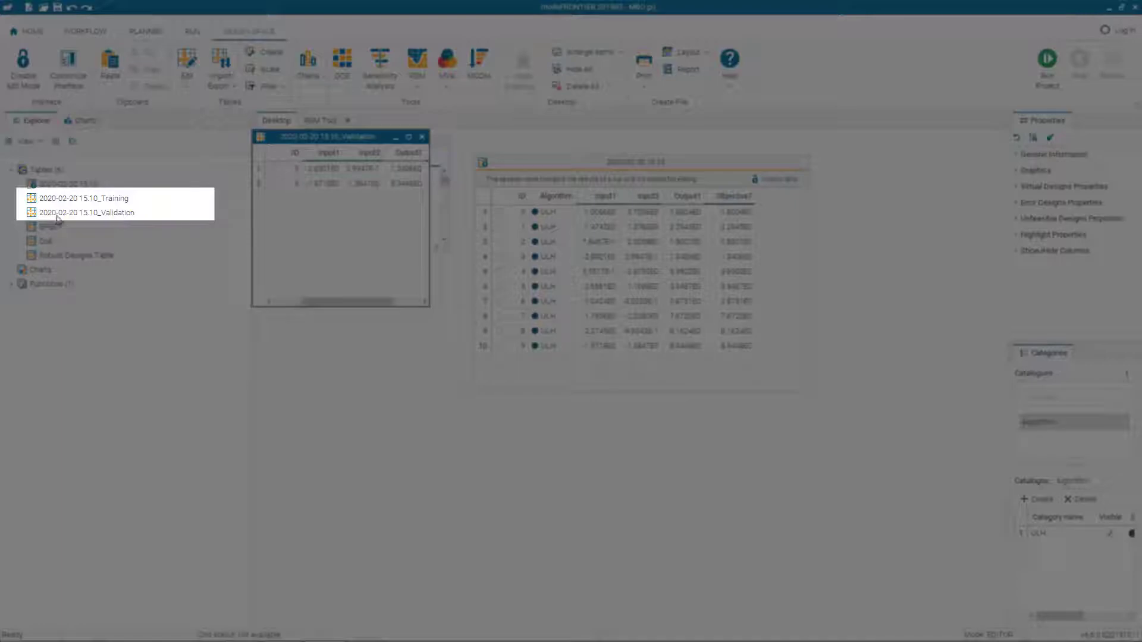
# Add an Explore 3D chart of the Output1_AKR_0 Anisotropic Kriging function with Input1 on X and Input2 on Y
pyautogui.click(308, 62)
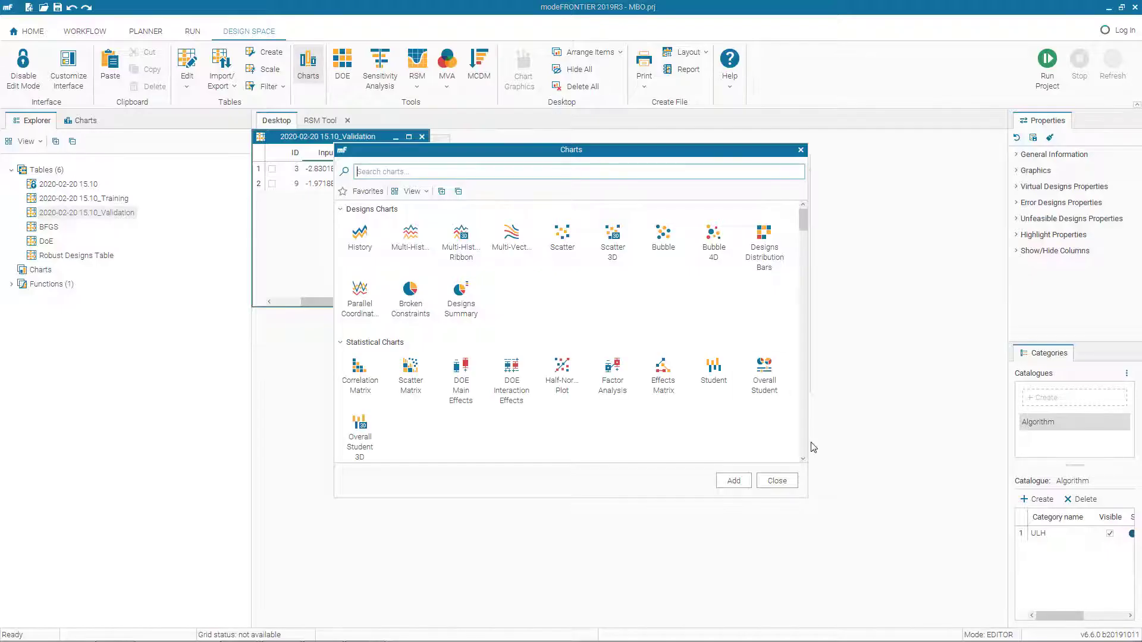
pyautogui.moveTo(807, 228); pyautogui.dragTo(861, 453)
pyautogui.moveTo(866, 493); pyautogui.dragTo(826, 338)
pyautogui.click(572, 383)
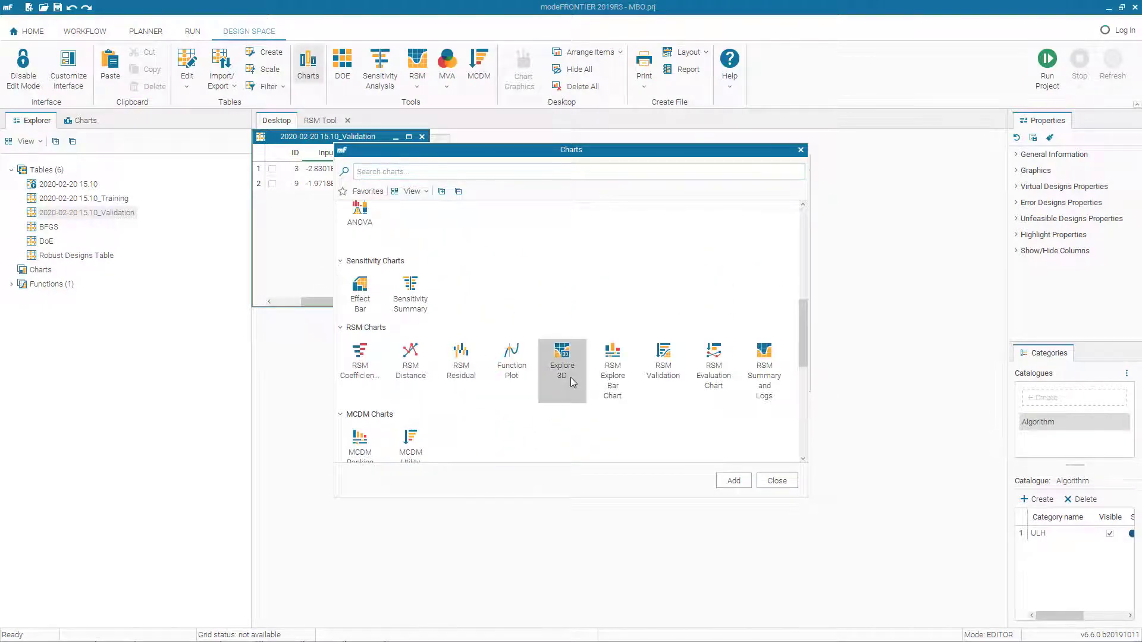
pyautogui.click(730, 477)
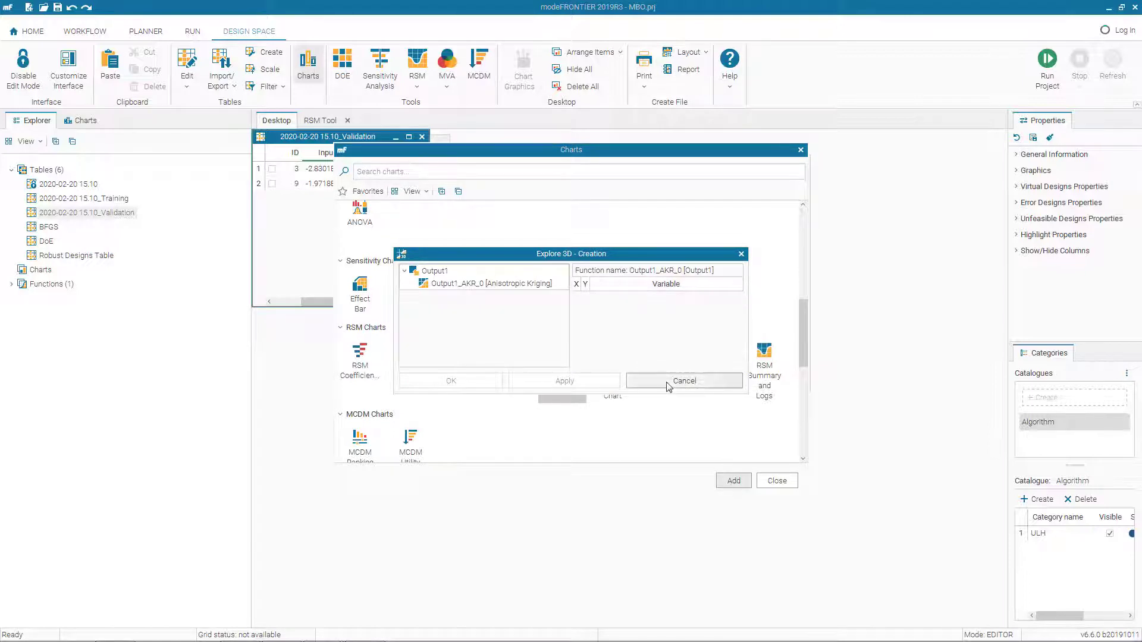
pyautogui.click(463, 284)
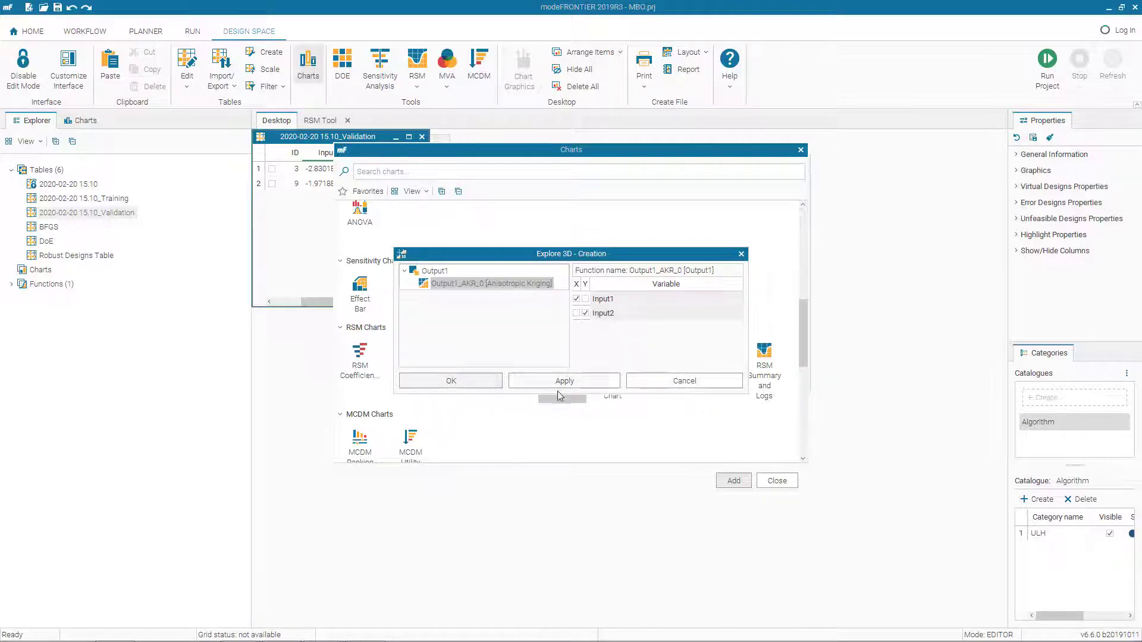
pyautogui.click(464, 379)
pyautogui.click(785, 481)
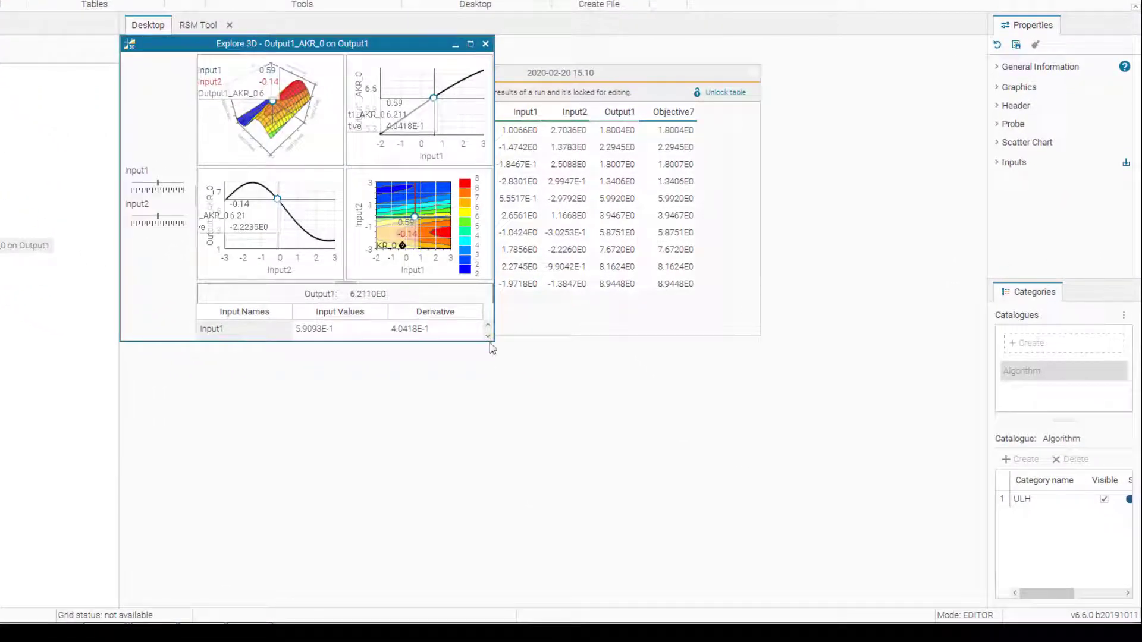
# Maximize the Explore 3D chart and rotate its response surface plot to examine the surface shape
pyautogui.click(470, 45)
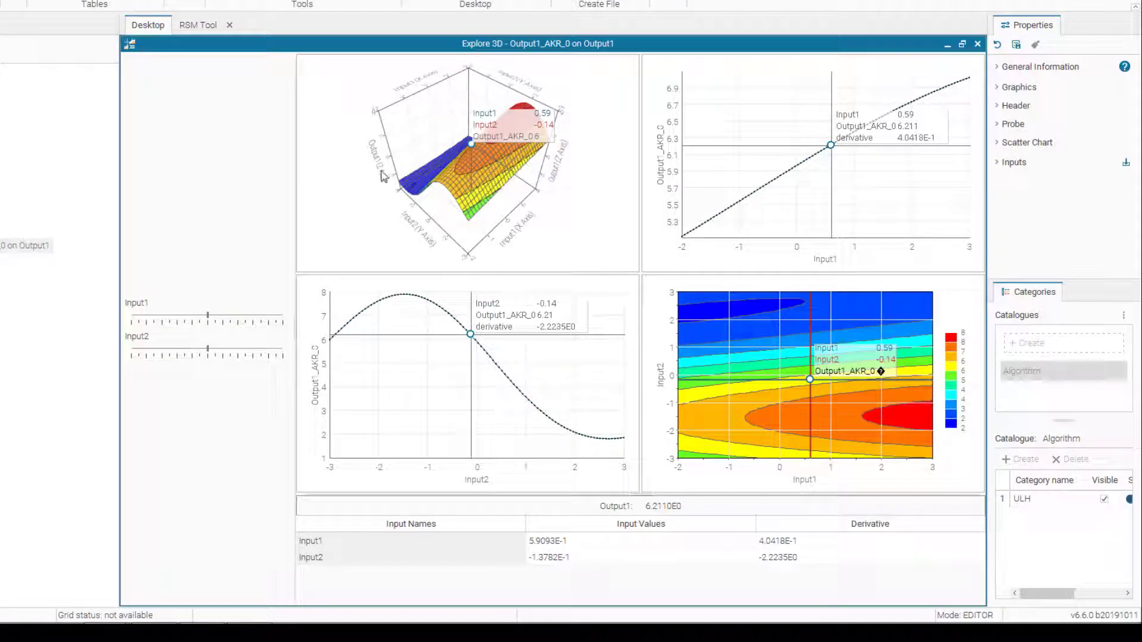
pyautogui.click(458, 191)
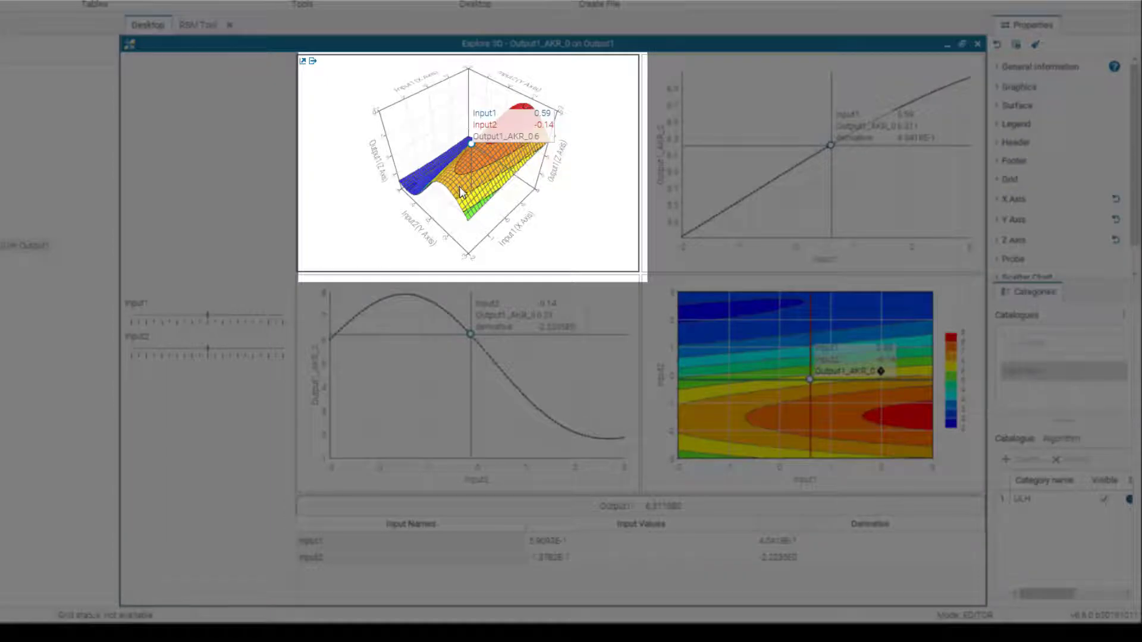
pyautogui.moveTo(459, 187); pyautogui.dragTo(518, 140)
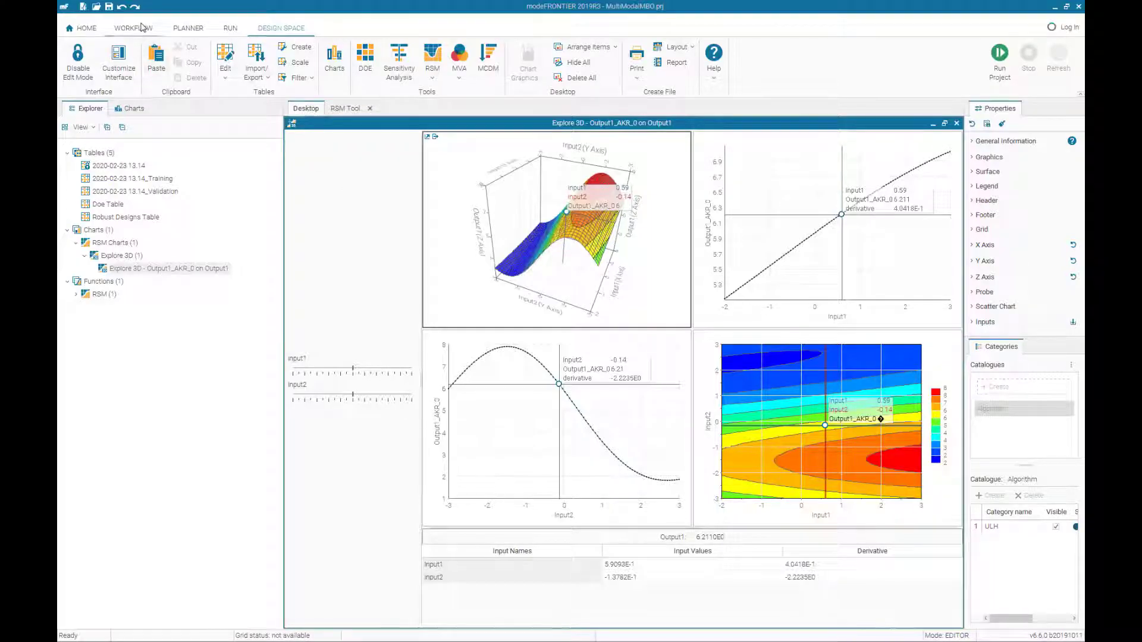
# Change the workflow's SchedulingStart algorithm to MOSA with the Manual algorithm configuration
pyautogui.click(142, 28)
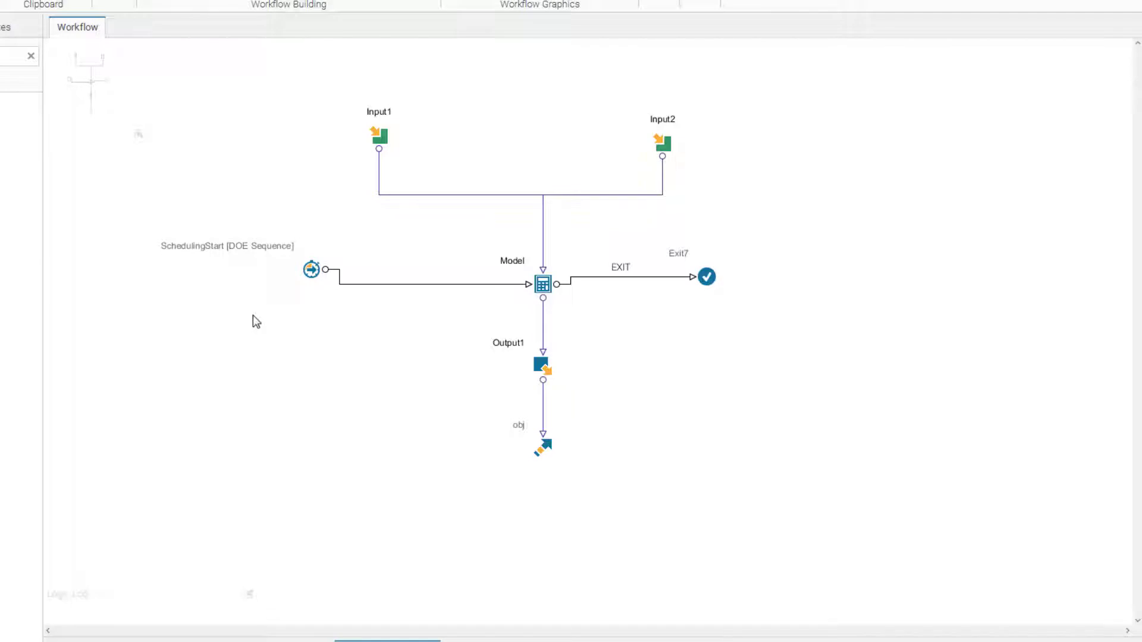
pyautogui.doubleClick(309, 271)
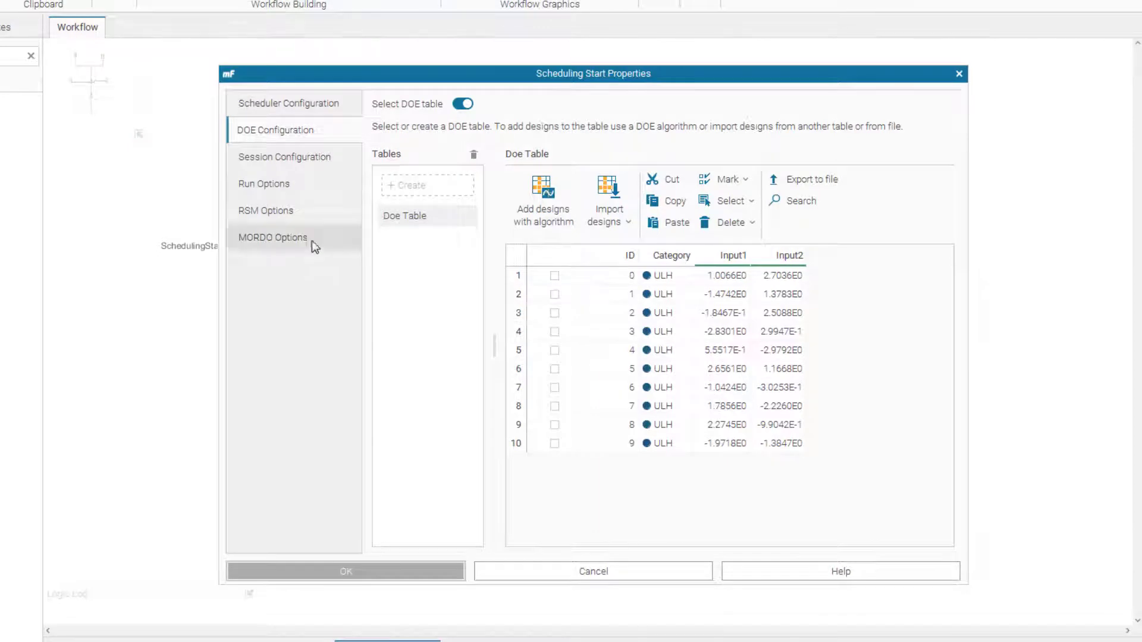
pyautogui.click(313, 106)
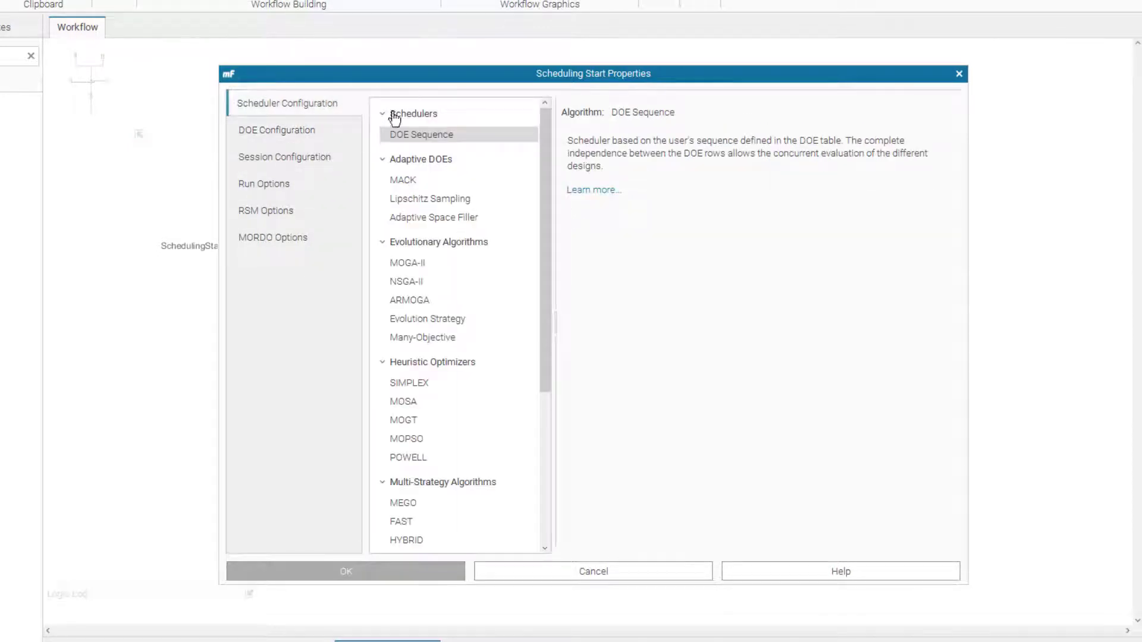
pyautogui.moveTo(547, 169); pyautogui.dragTo(551, 206)
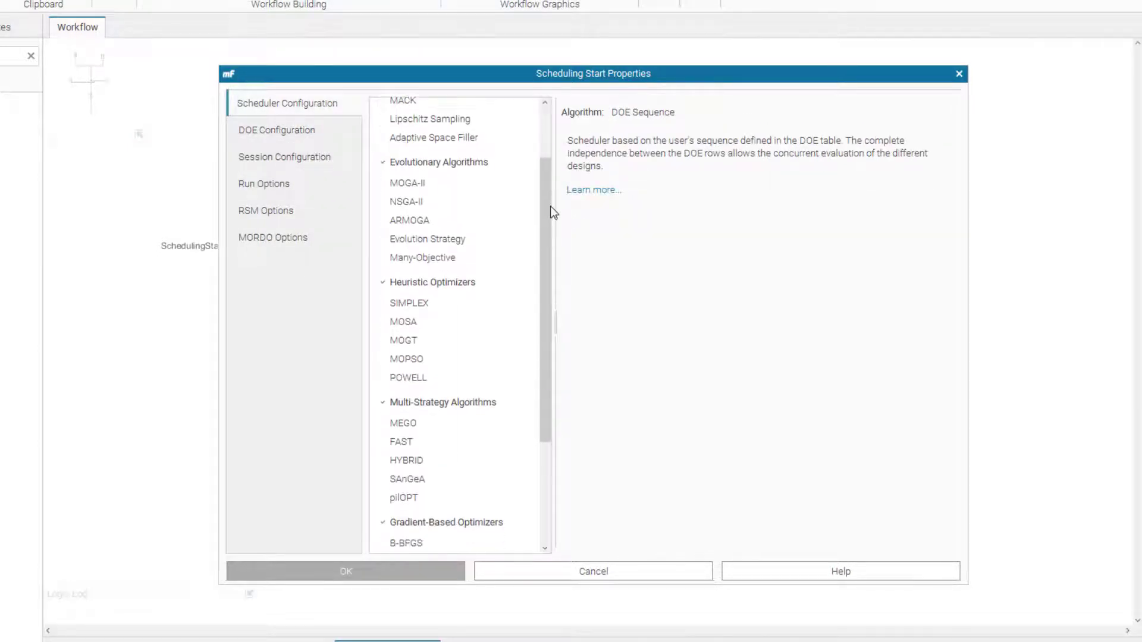
pyautogui.click(416, 318)
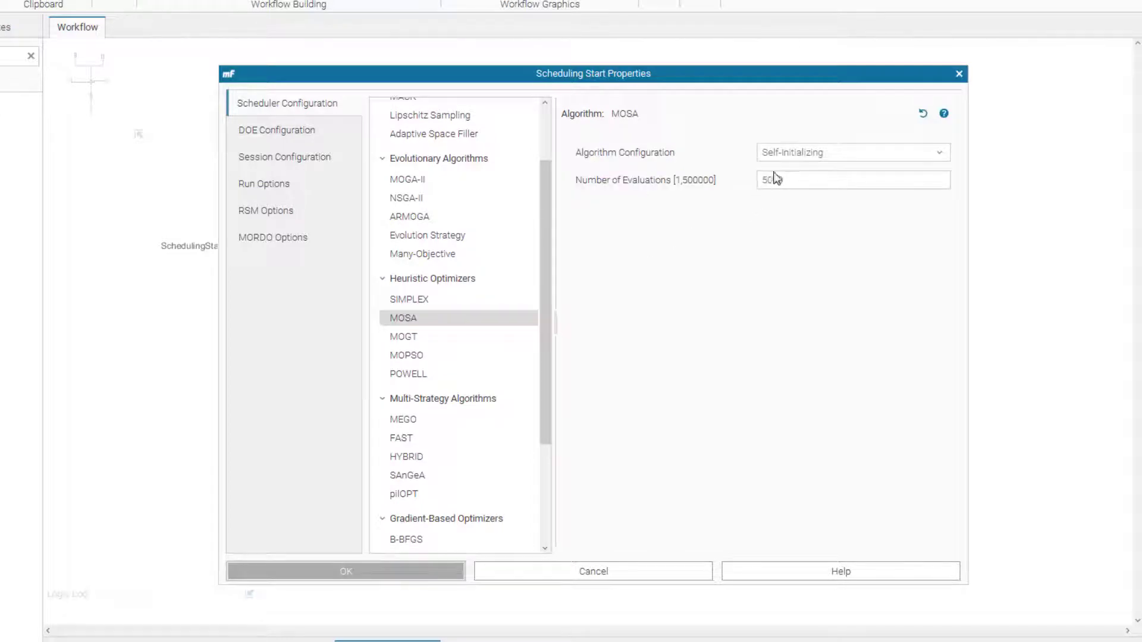
pyautogui.click(797, 152)
pyautogui.click(790, 189)
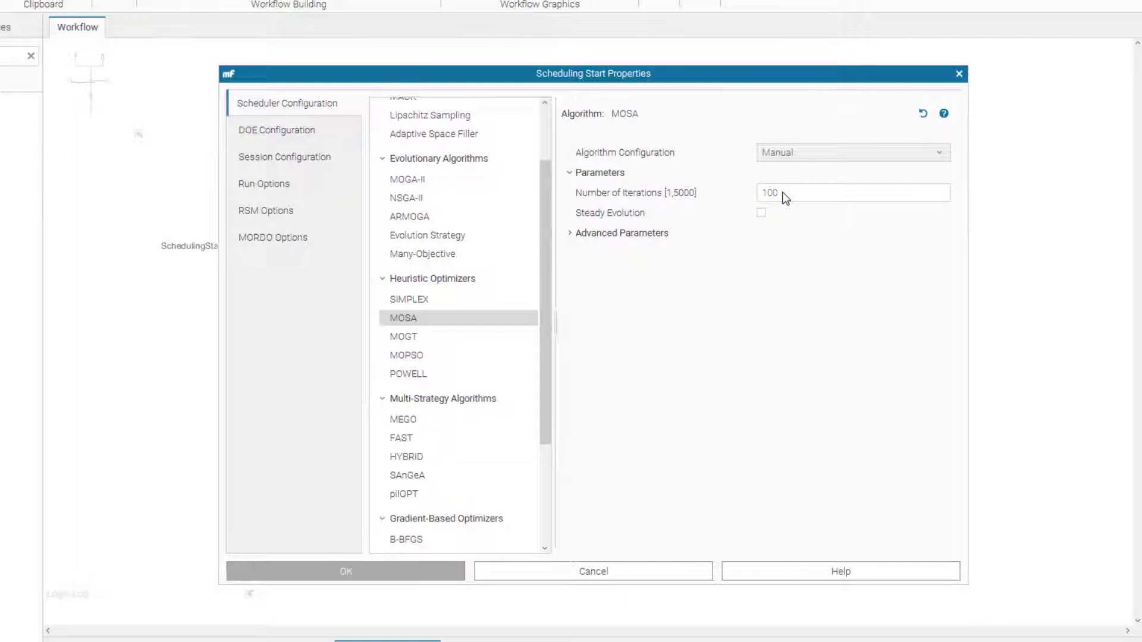
pyautogui.click(370, 572)
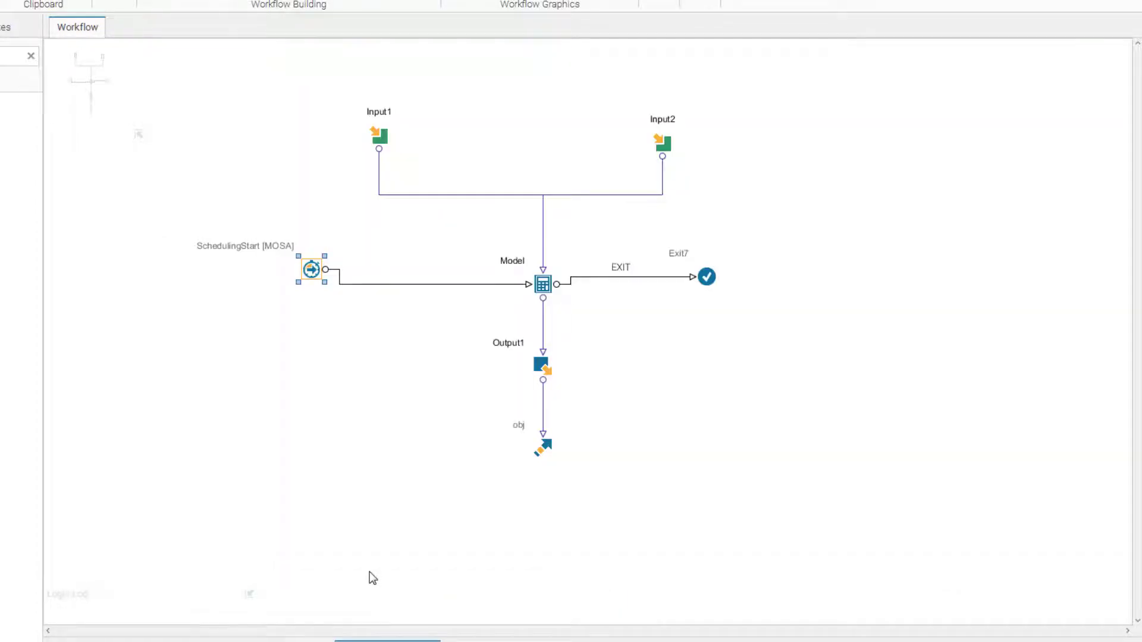
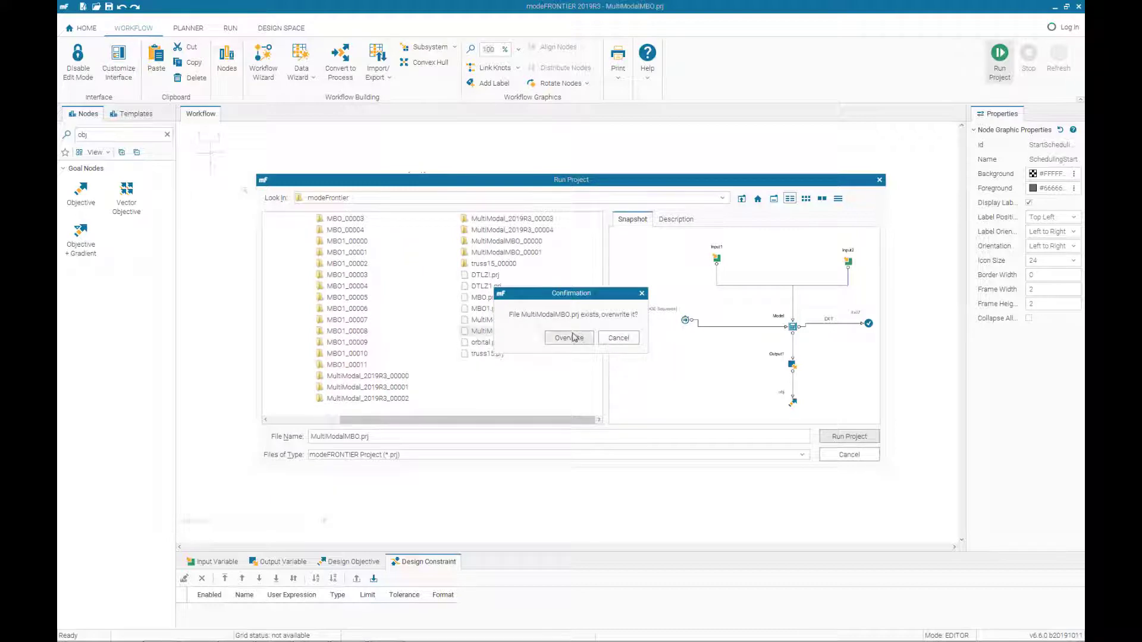
# Run the project, overwriting MultiModalMBO.prj, and enlarge the new session table to show the Output1 column
pyautogui.click(570, 338)
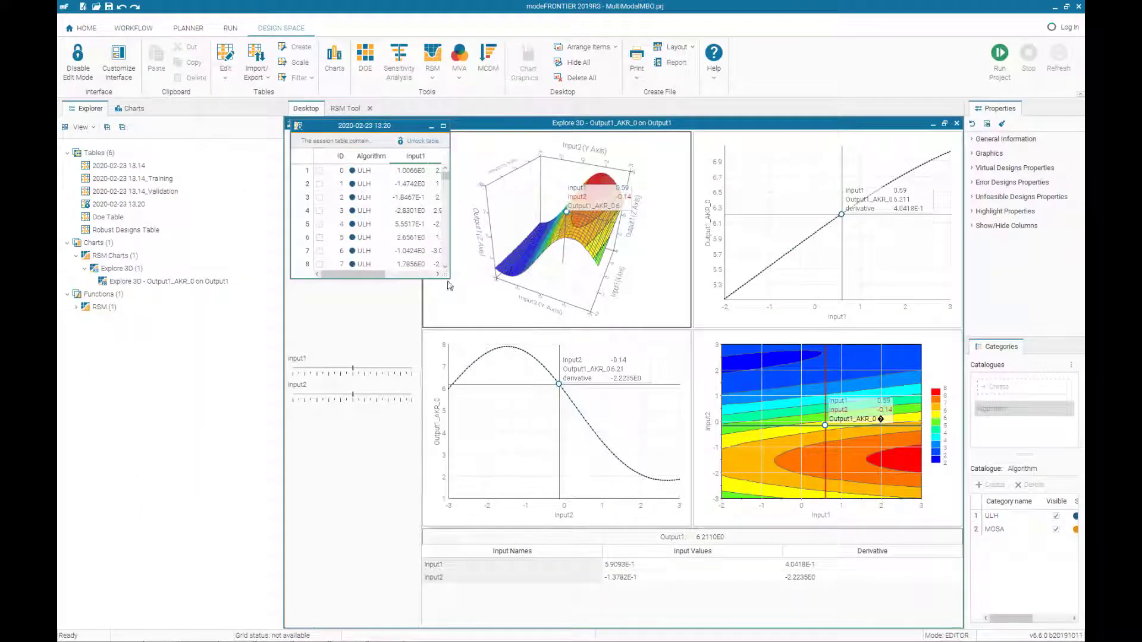
pyautogui.moveTo(450, 278); pyautogui.dragTo(526, 330)
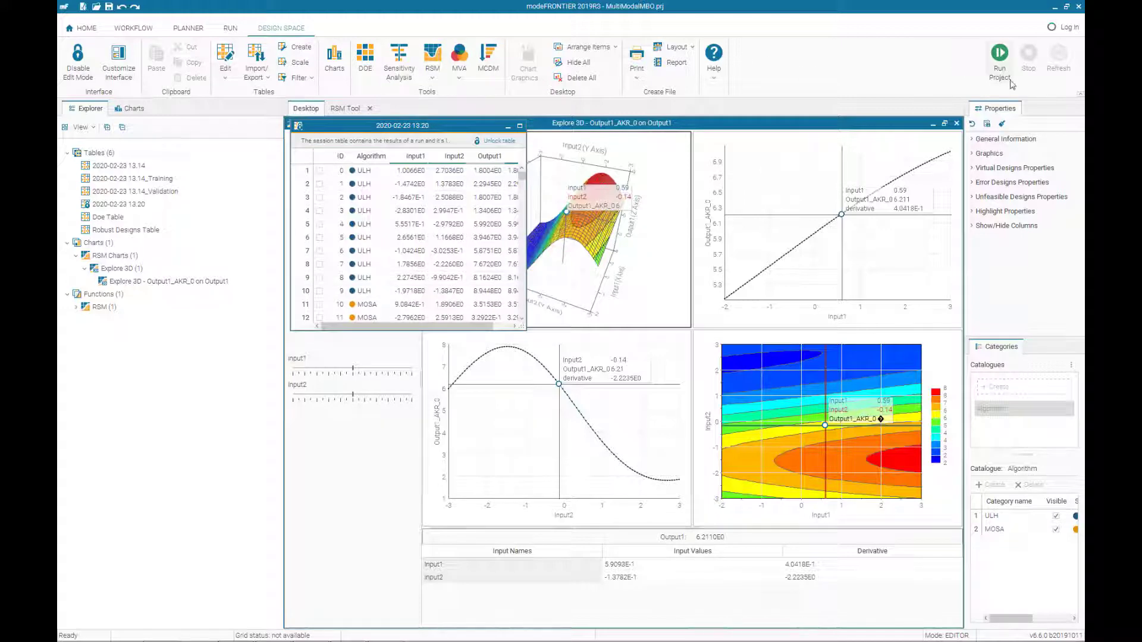
pyautogui.moveTo(417, 129); pyautogui.dragTo(422, 142)
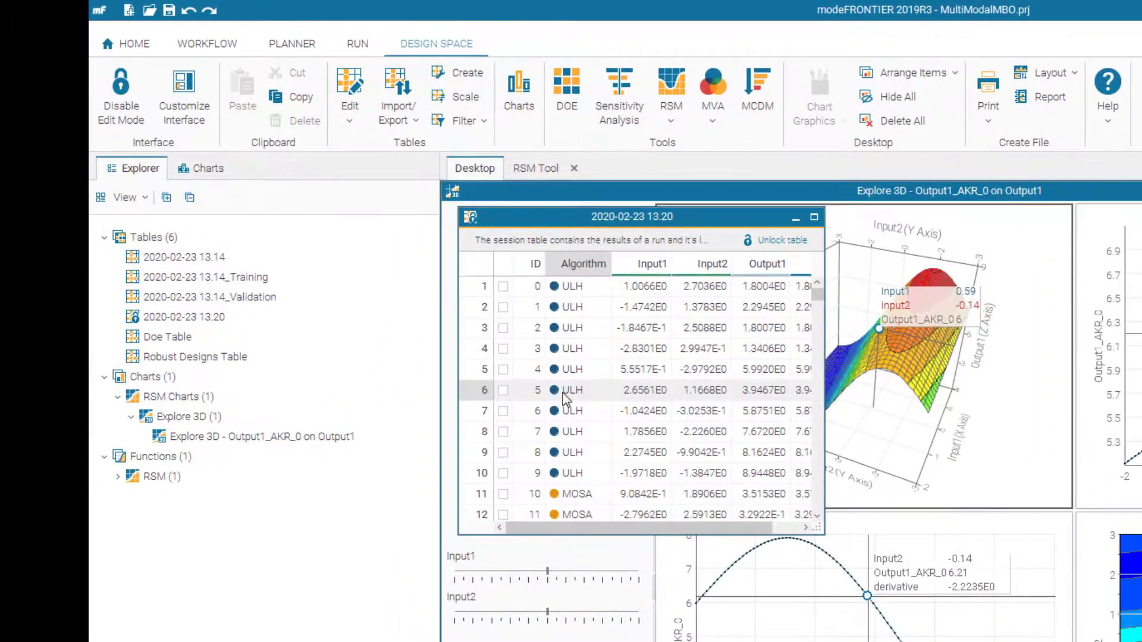
# Create a table named MOSA_WO_RSM from all designs in the 2020-02-23 13.20 session table
pyautogui.hotkey('ctrl', 'a')
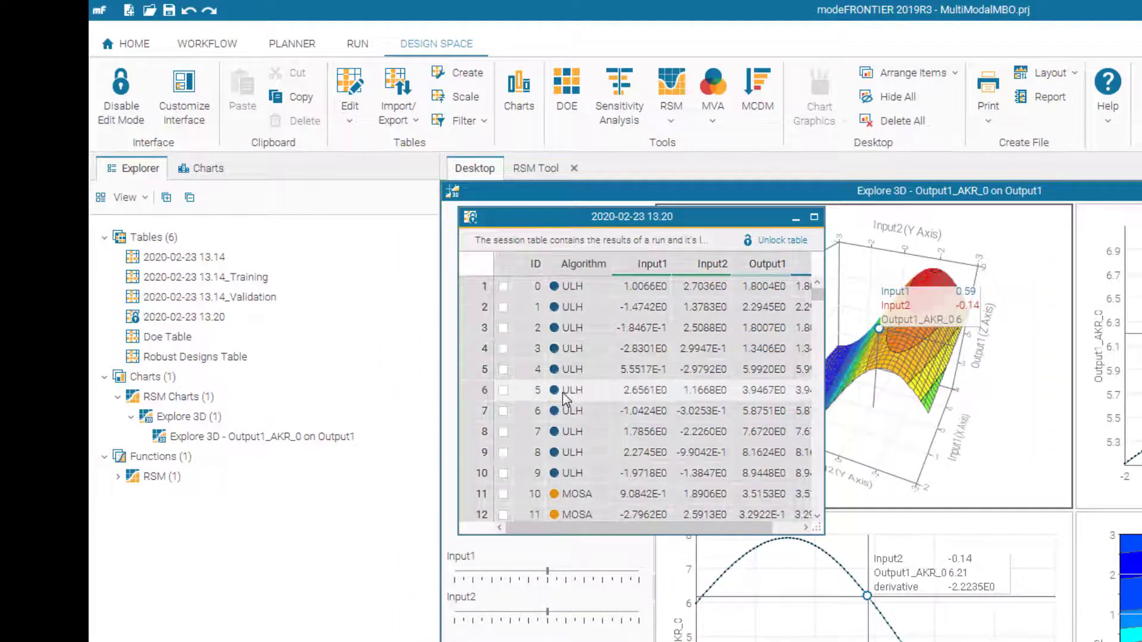
pyautogui.rightClick(627, 356)
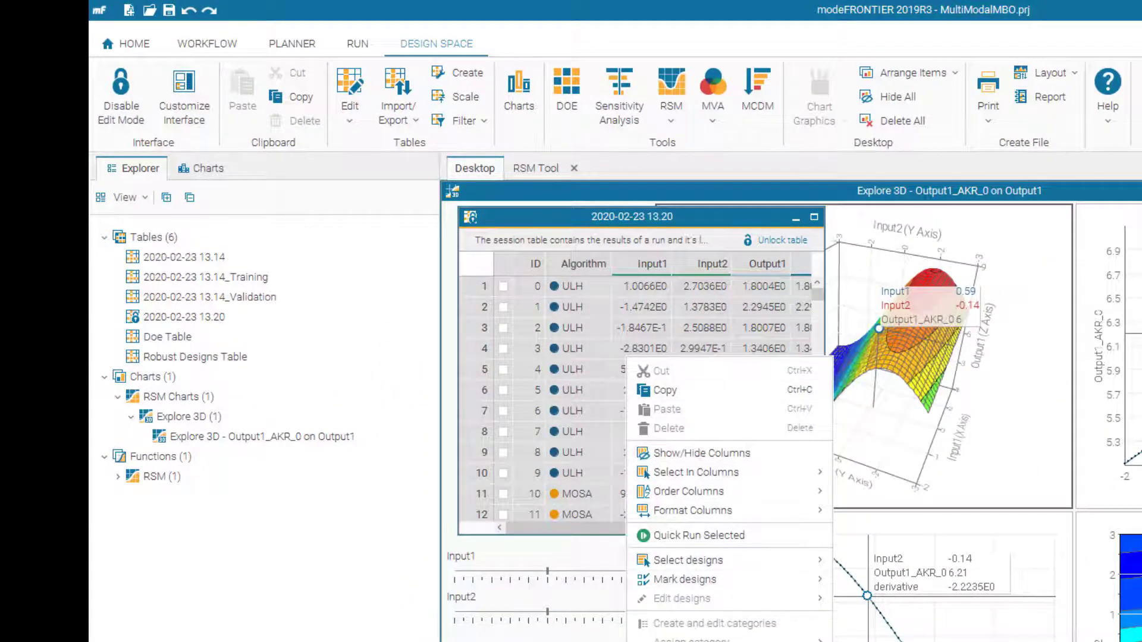
pyautogui.click(690, 638)
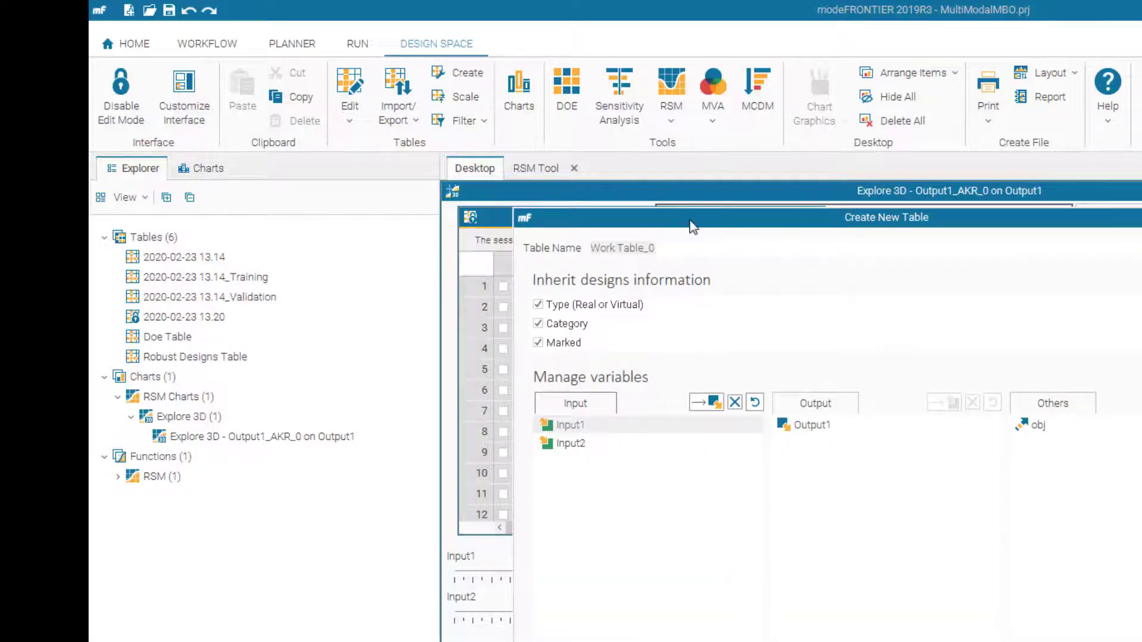
pyautogui.write('mos')
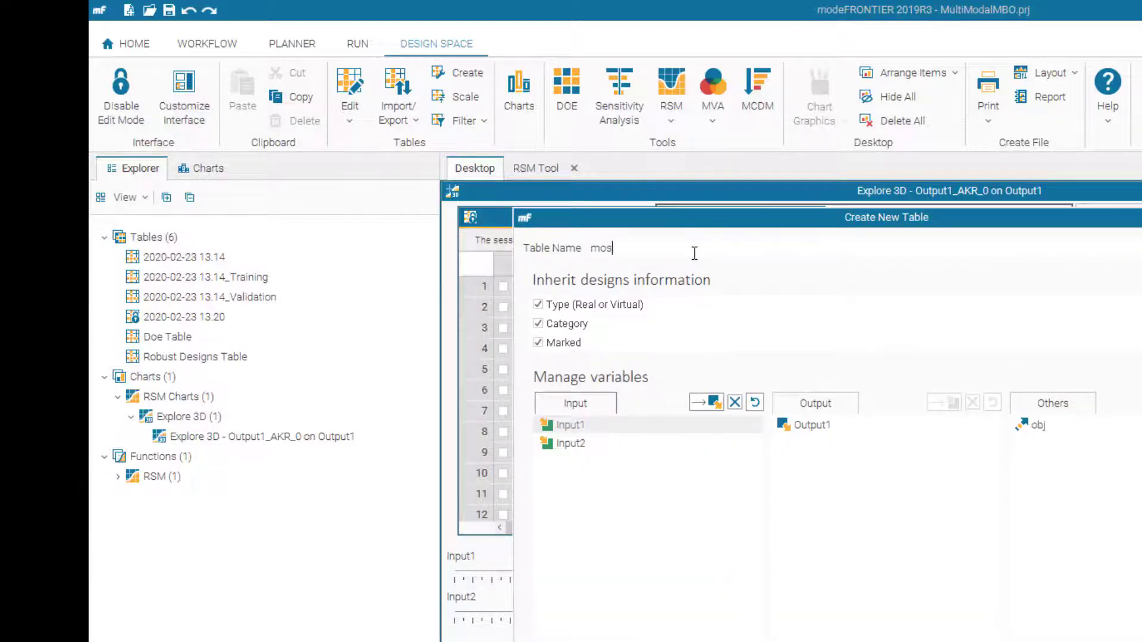
pyautogui.write('a')
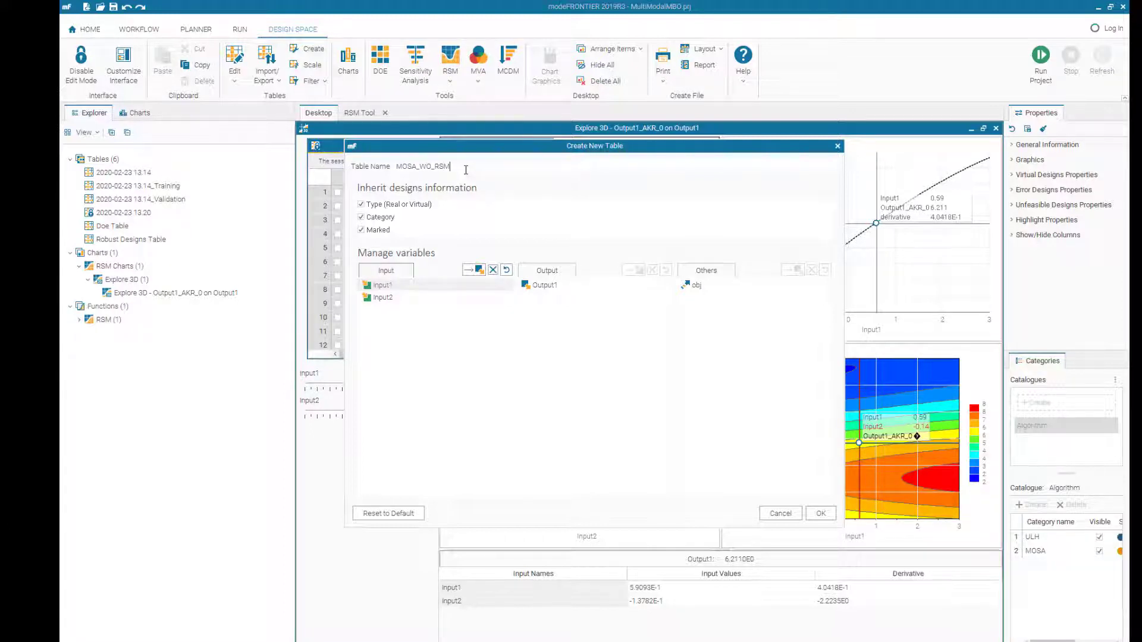
pyautogui.press('Return')
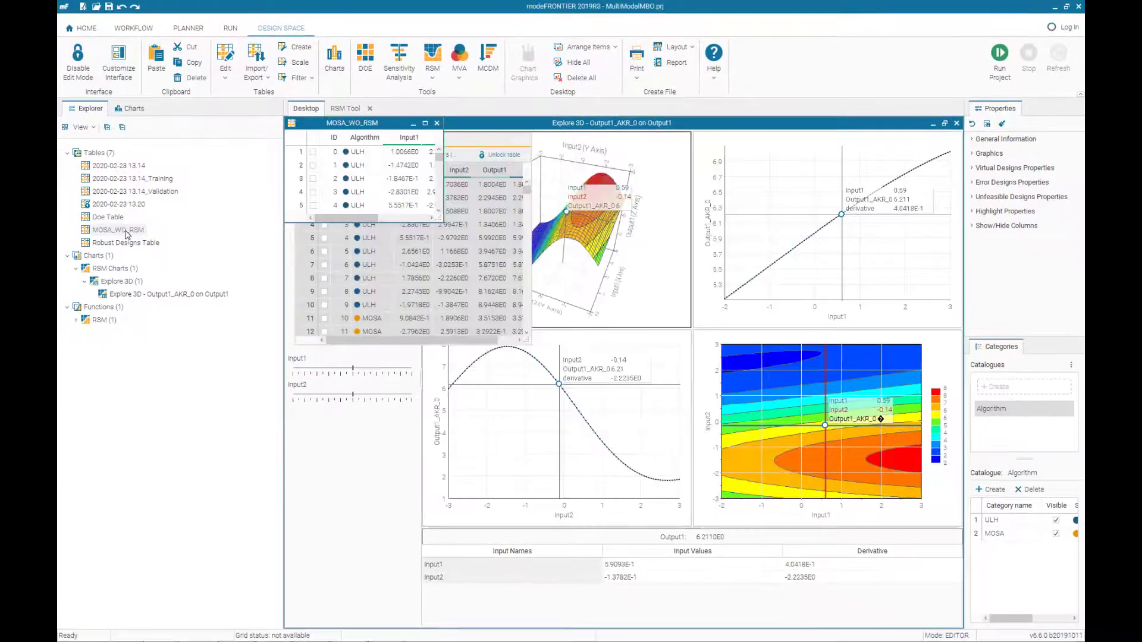
# Add a History chart of the obj objective from the MOSA_WO_RSM table and maximize it
pyautogui.click(335, 58)
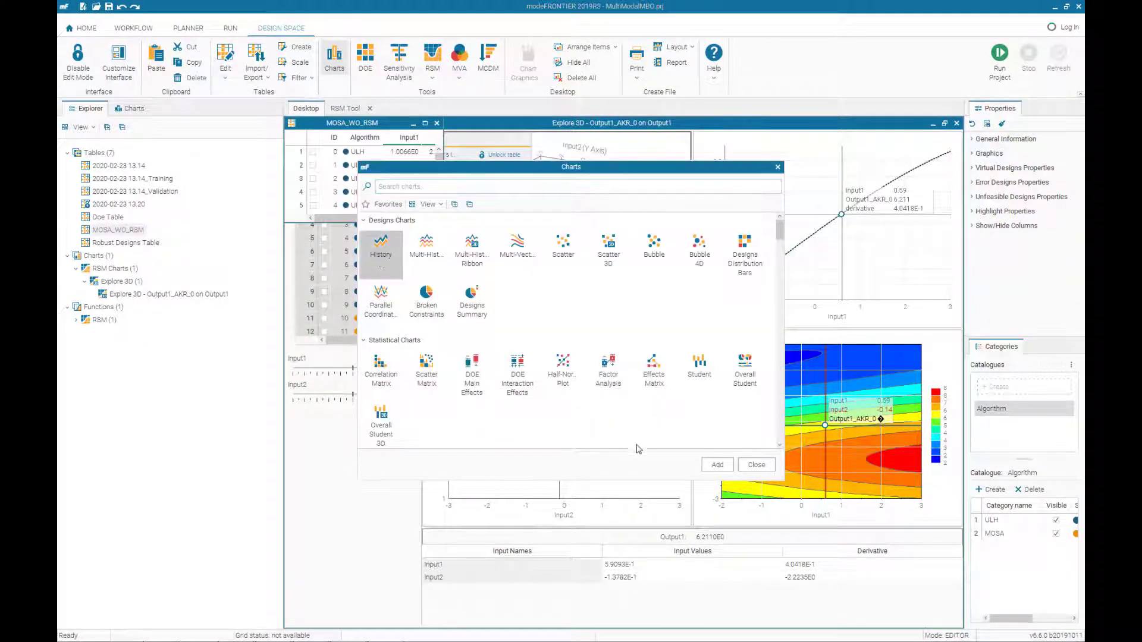
pyautogui.click(717, 465)
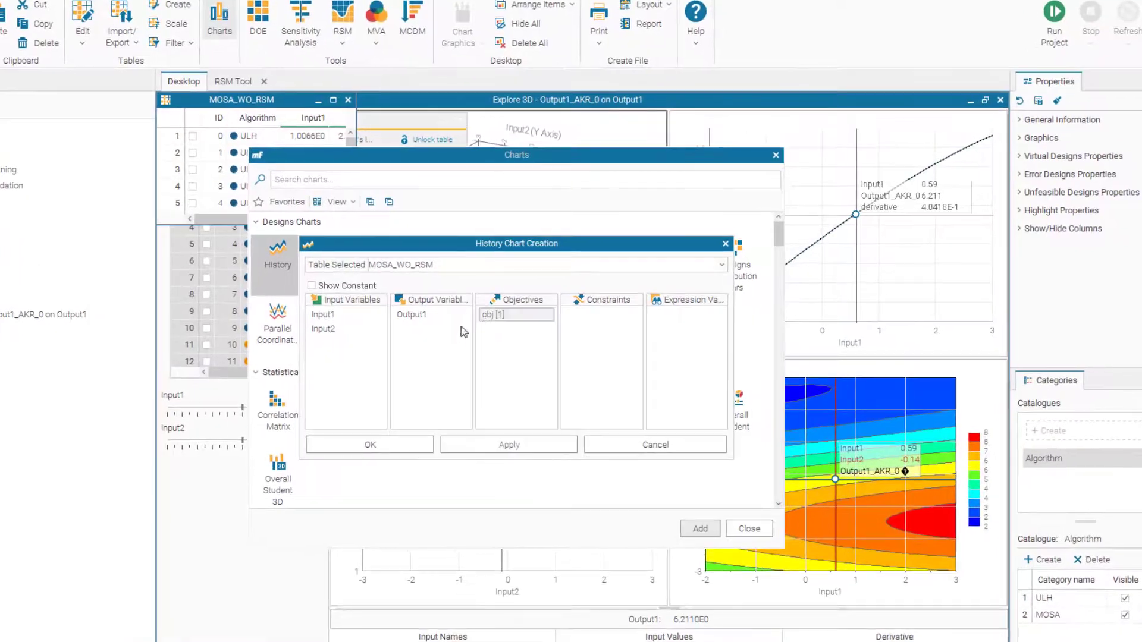
pyautogui.click(370, 443)
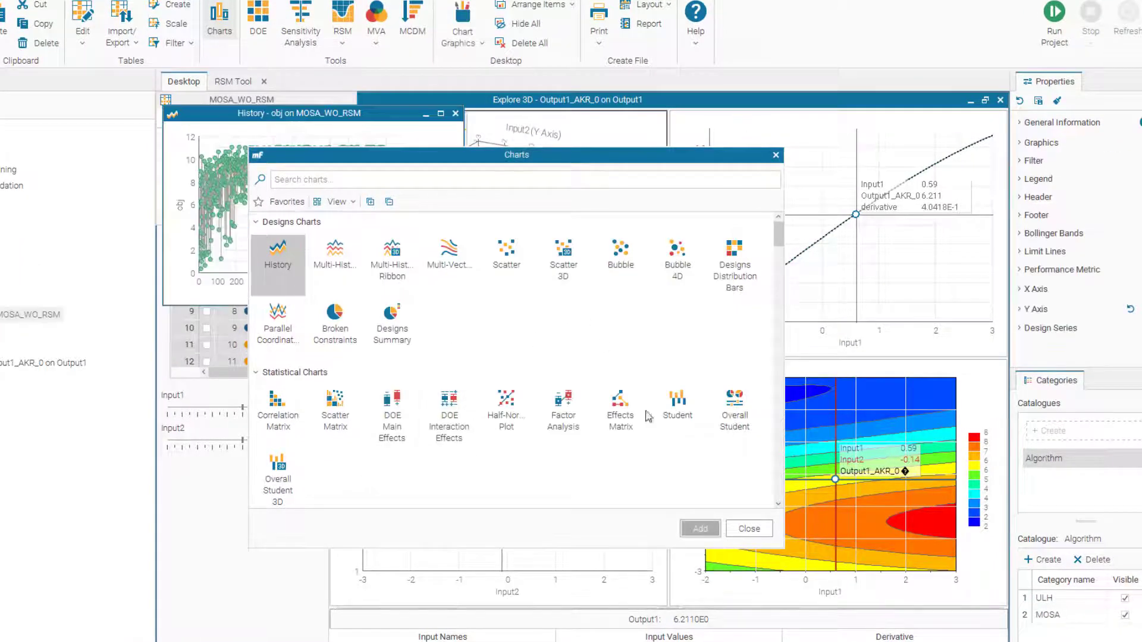
pyautogui.click(749, 528)
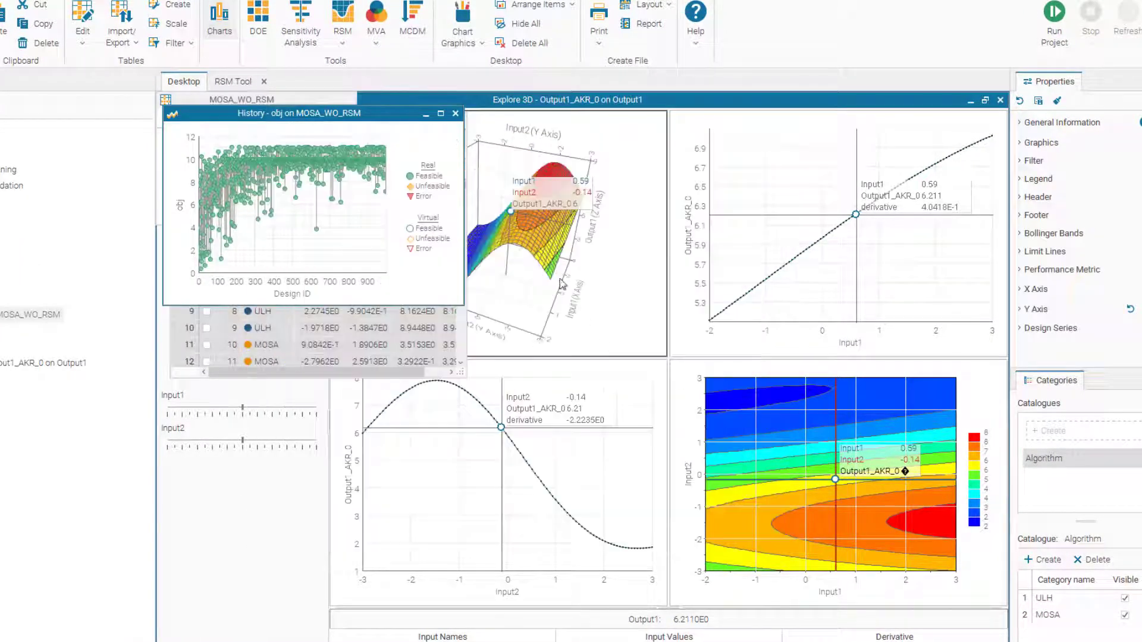
pyautogui.click(439, 114)
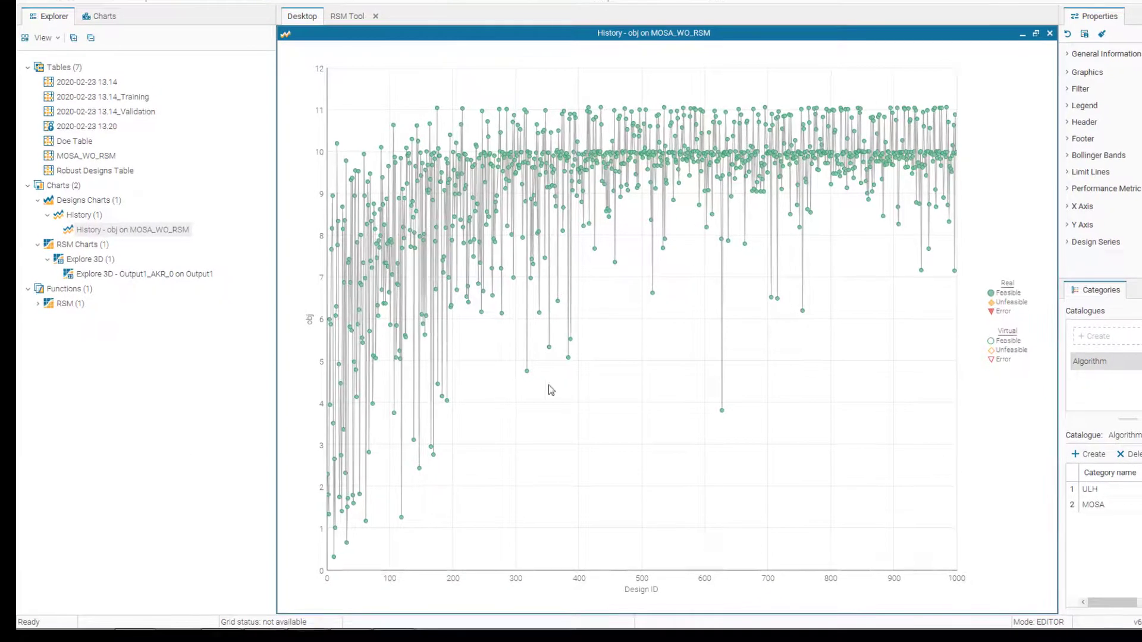
# Mark only the real Pareto designs in the History chart and inspect the marked design up close
pyautogui.rightClick(846, 220)
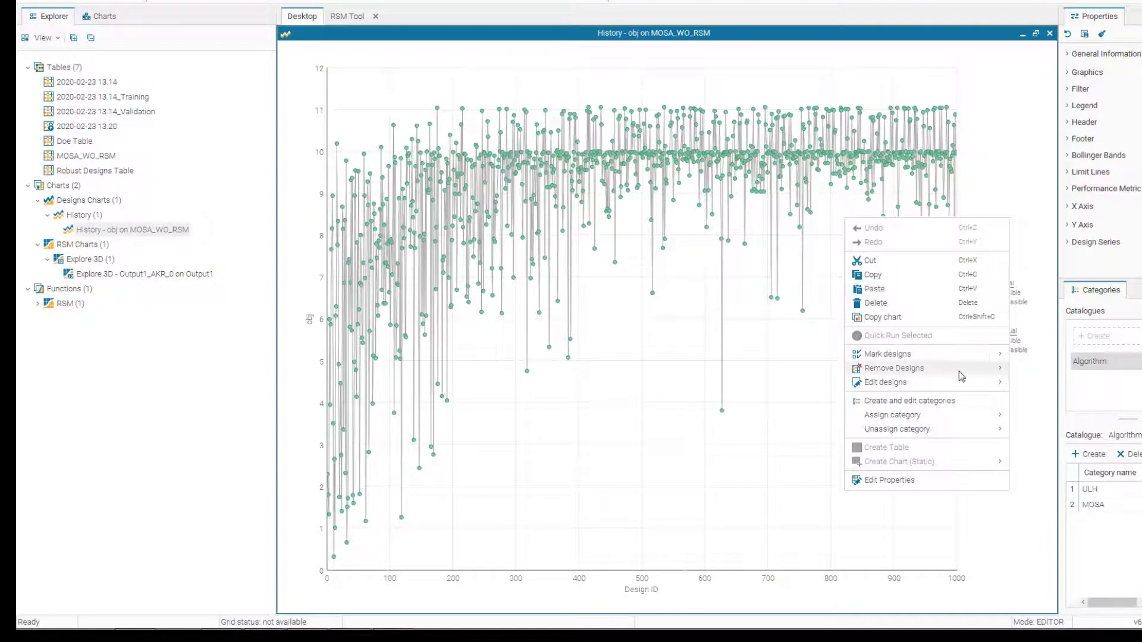
pyautogui.moveTo(990, 355)
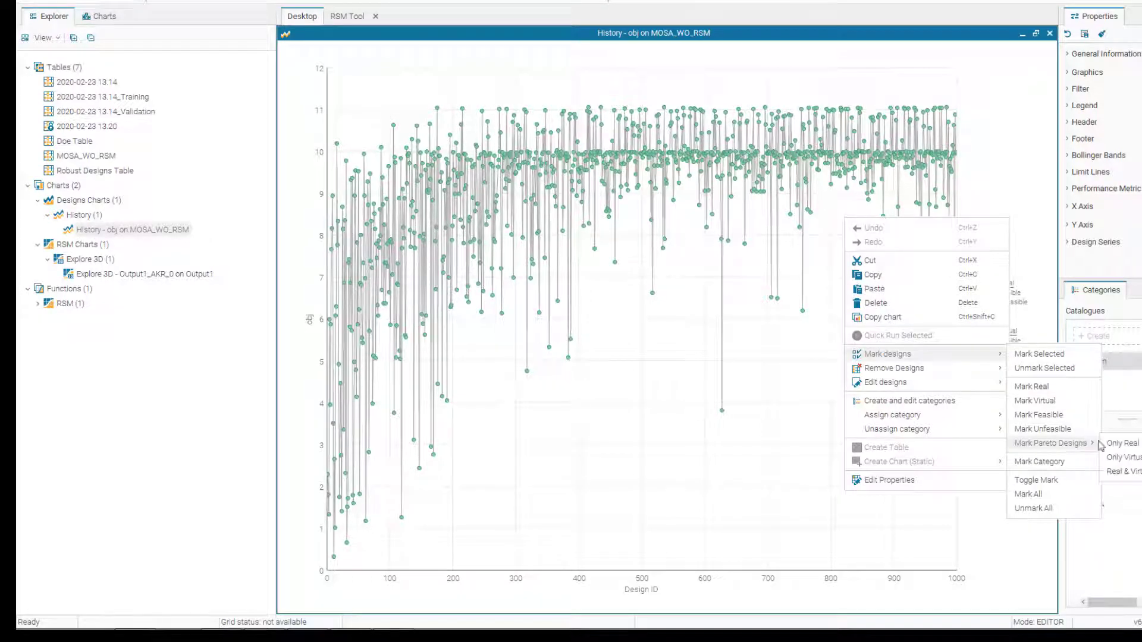
pyautogui.click(1119, 443)
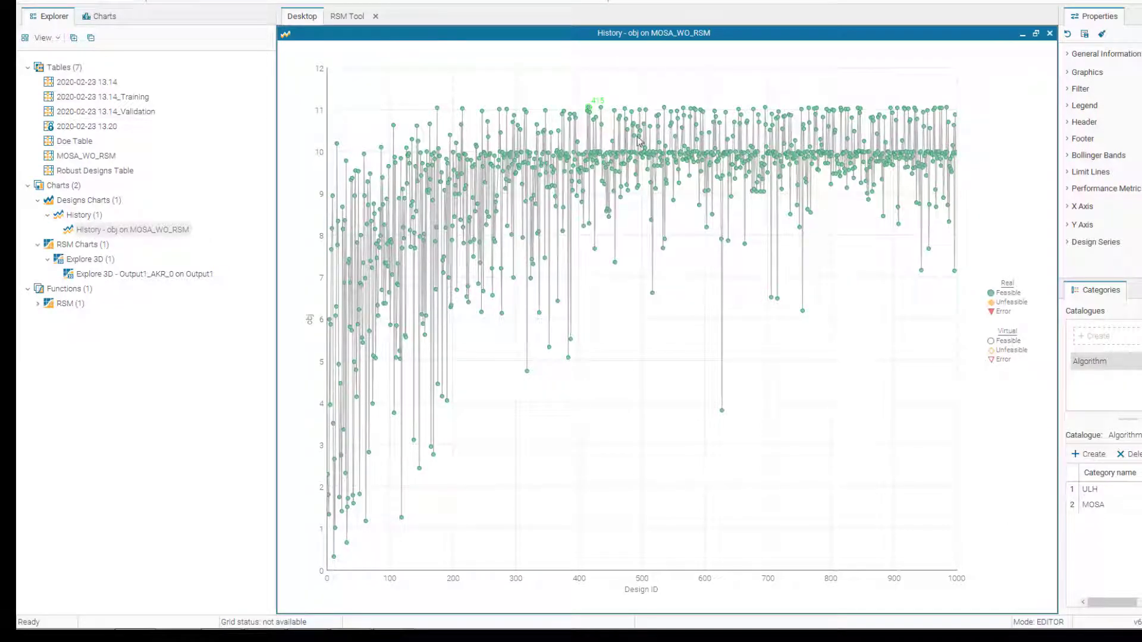
pyautogui.scroll(5, 587, 111)
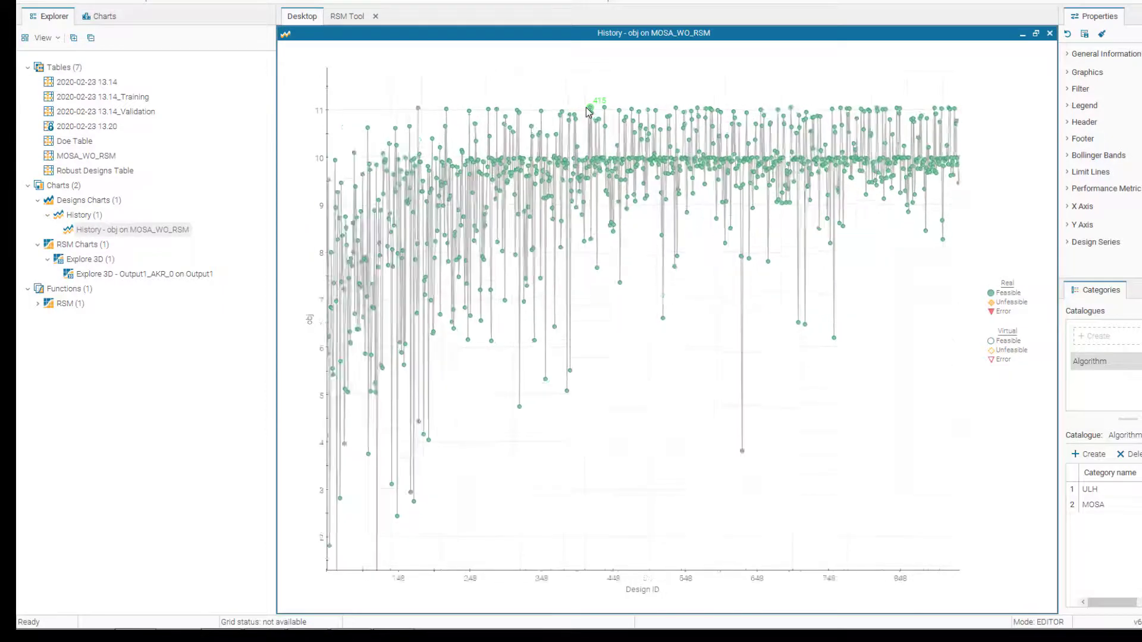
pyautogui.scroll(2, 588, 112)
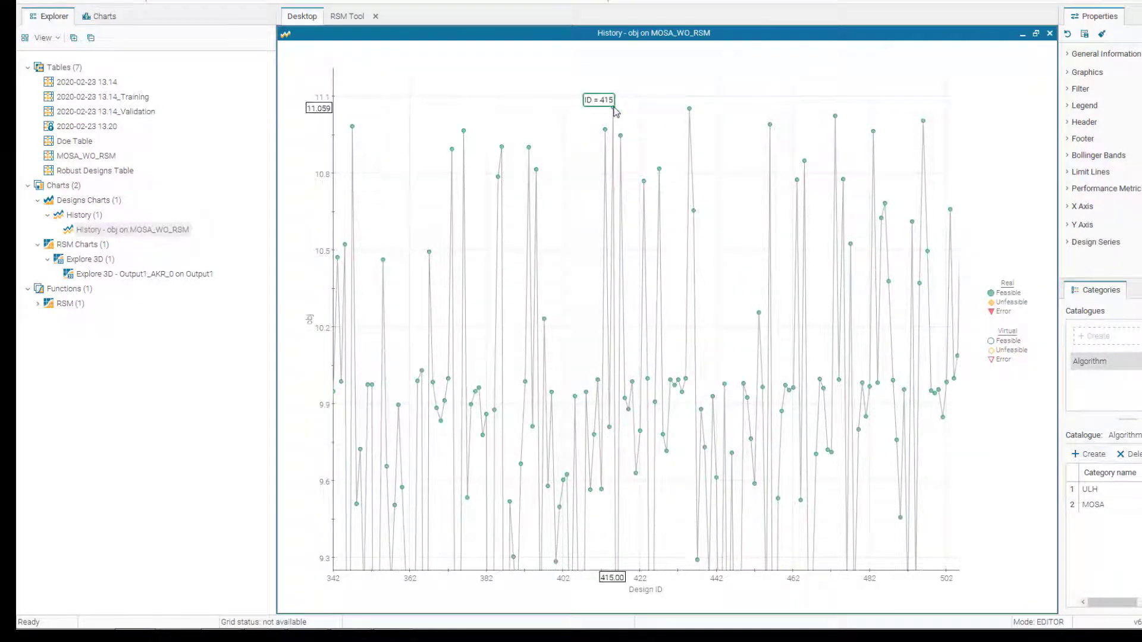
# Open the details of design 415 in the History chart, enlarge them to read all its values, and close them
pyautogui.click(615, 111)
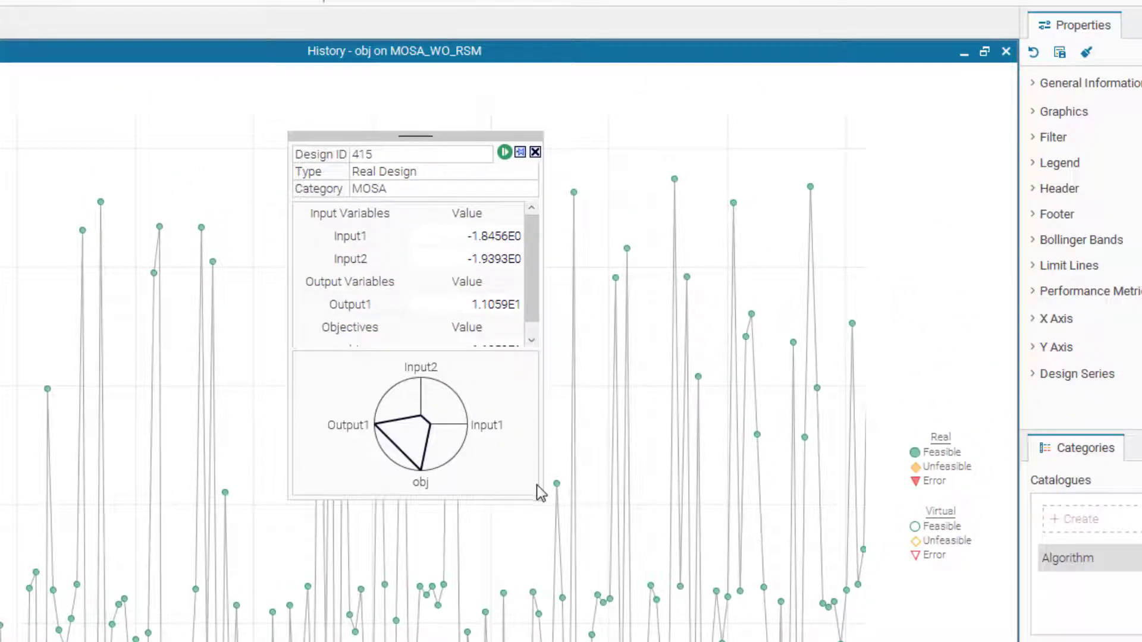
pyautogui.moveTo(542, 503); pyautogui.dragTo(730, 593)
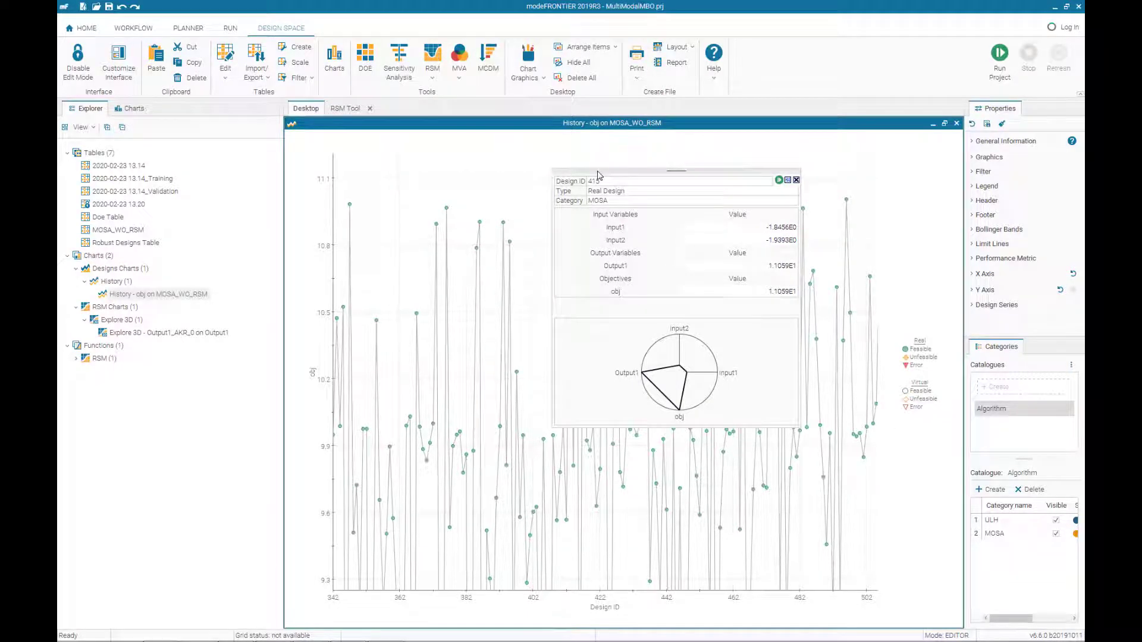
pyautogui.click(958, 144)
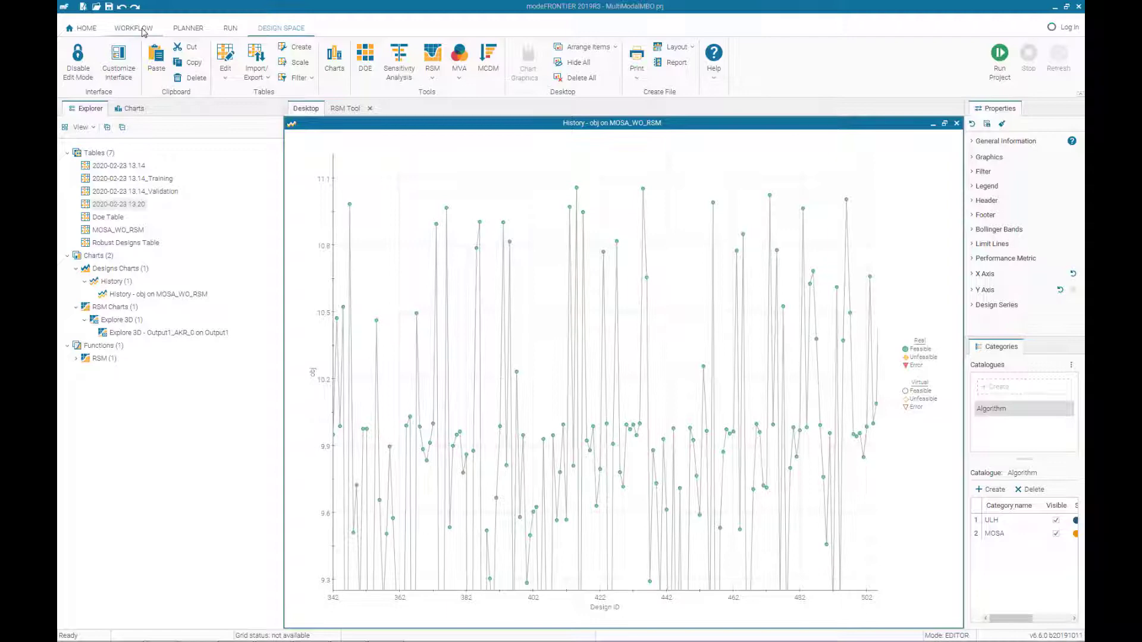
# Set the RSM evaluation of the Output1_AKR_0 function to 100% in the MOSA scheduling start node's RSM options
pyautogui.click(143, 30)
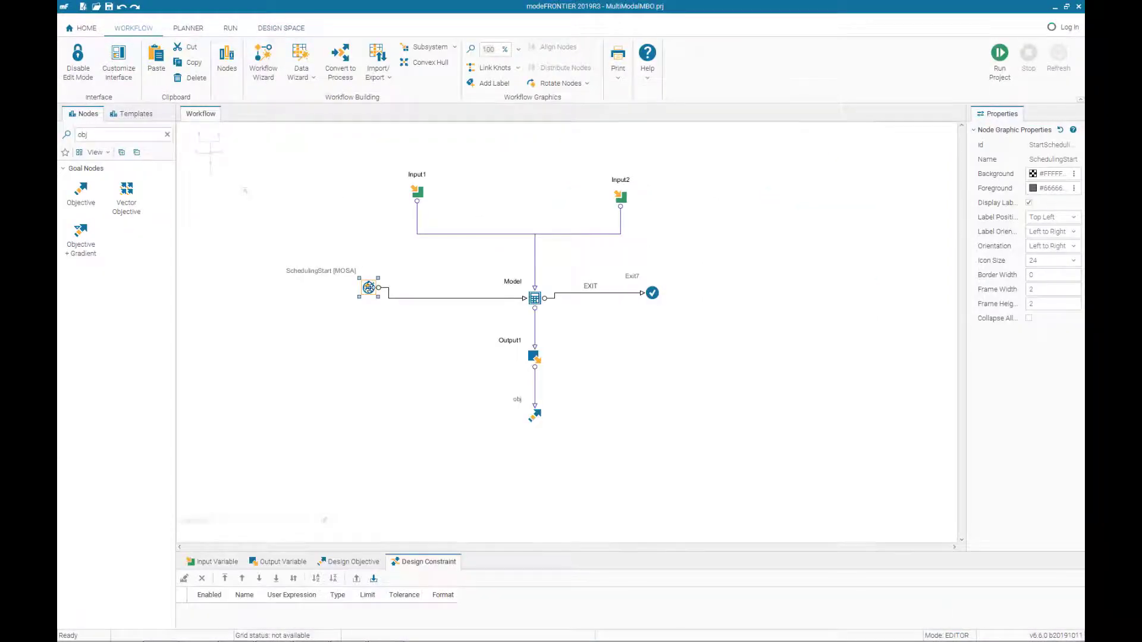
pyautogui.doubleClick(369, 288)
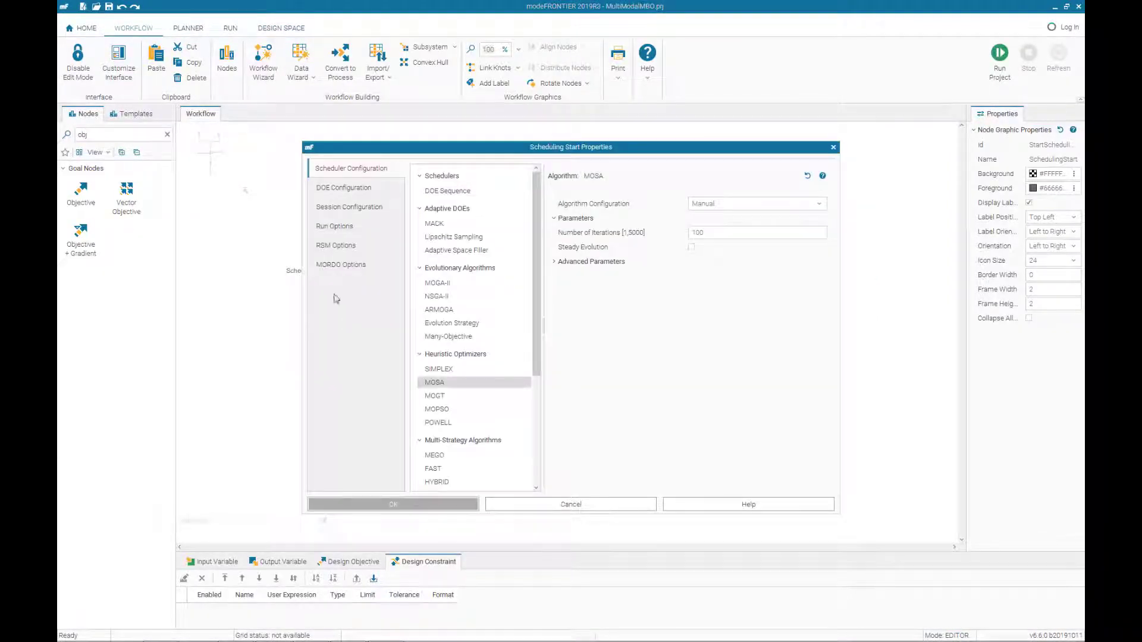
pyautogui.click(338, 245)
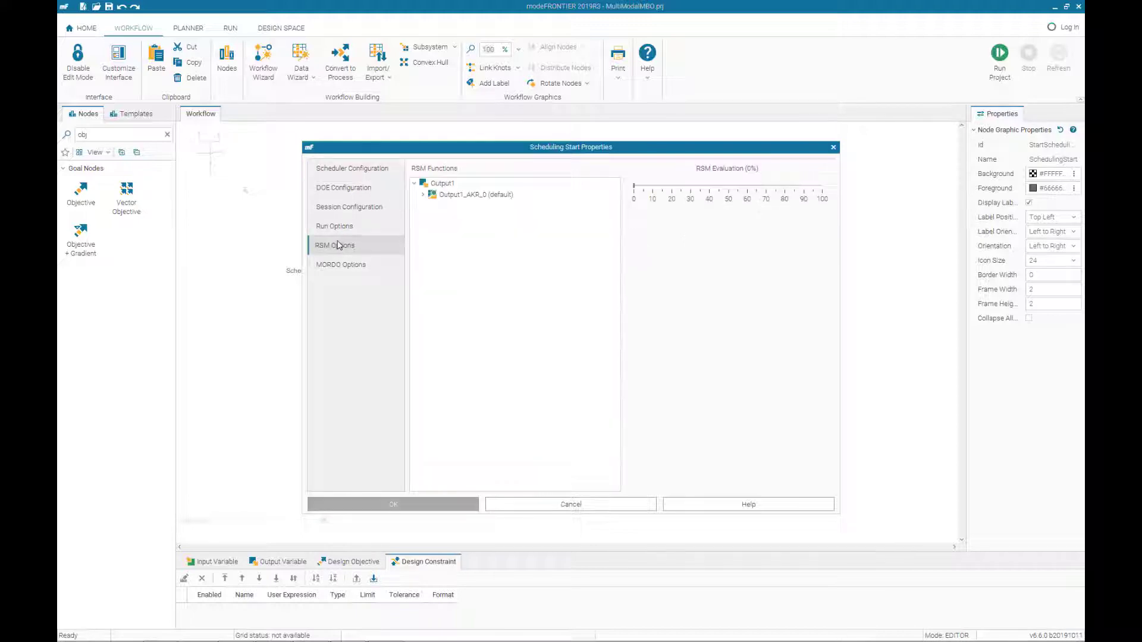
pyautogui.click(473, 194)
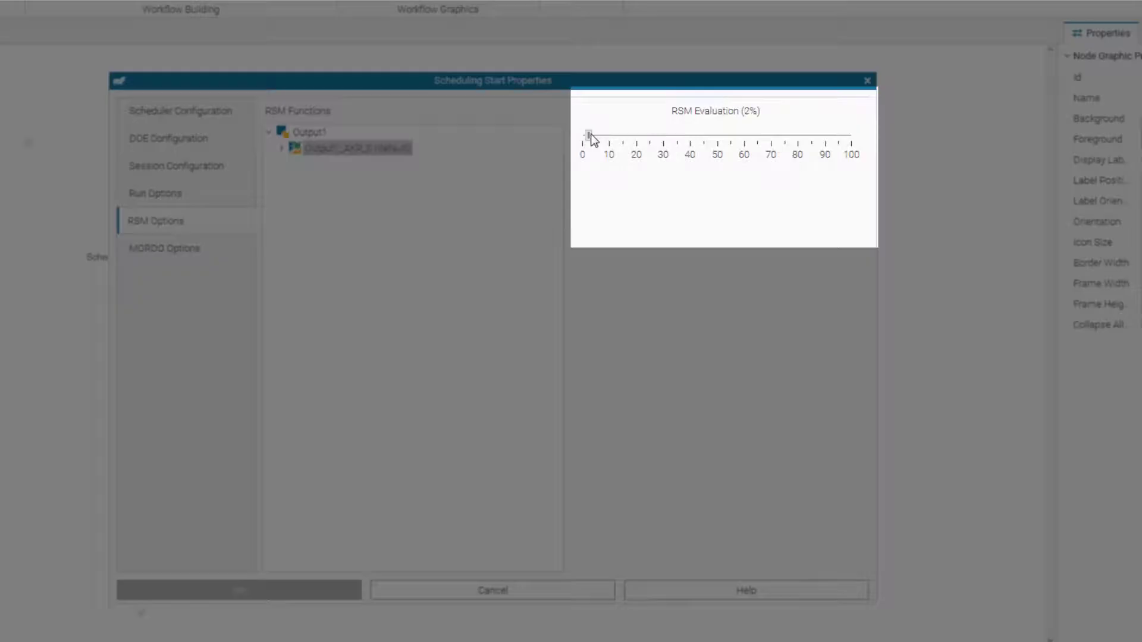
pyautogui.moveTo(586, 136); pyautogui.dragTo(857, 138)
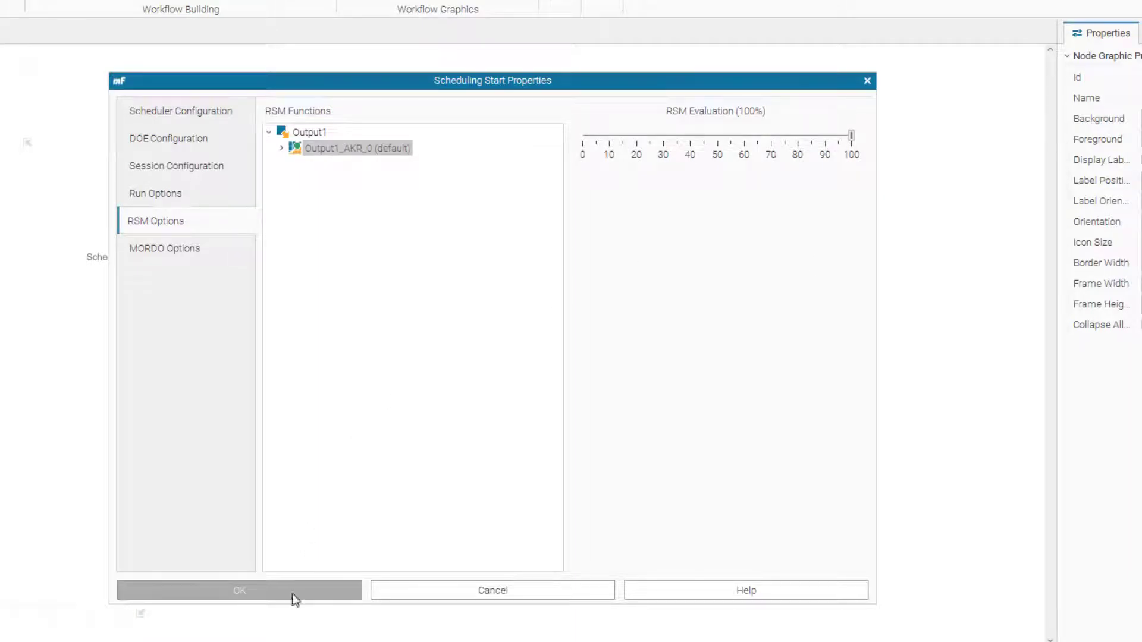
pyautogui.click(330, 591)
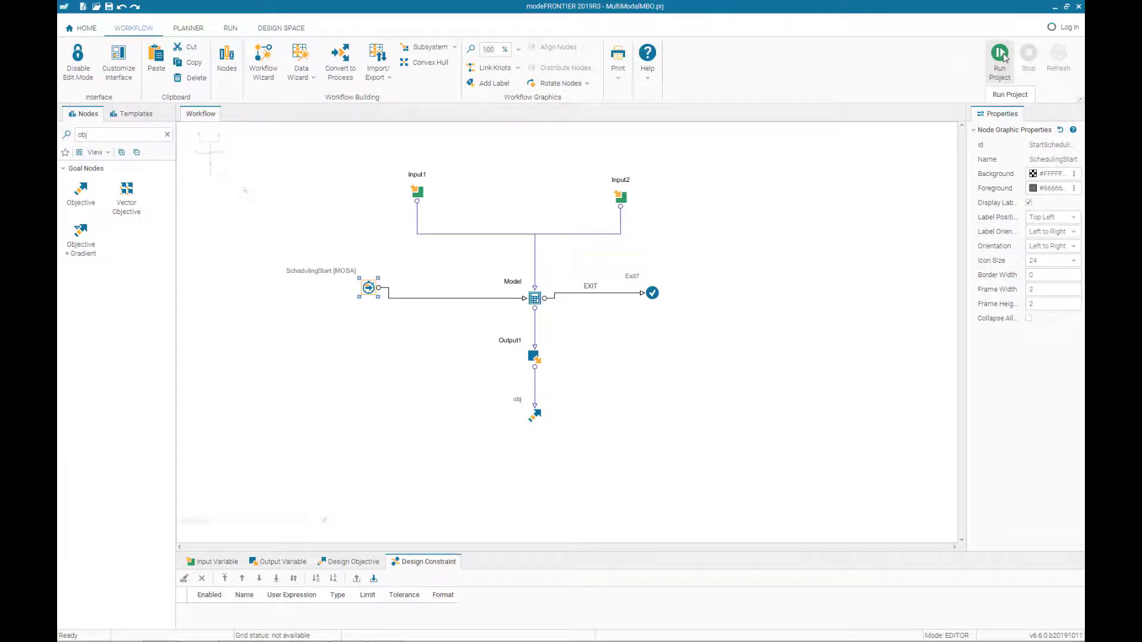
# Run the project over MultiModalMBO.prj and enlarge the 2020-02-23 13.23 session table to show all its columns
pyautogui.click(1000, 55)
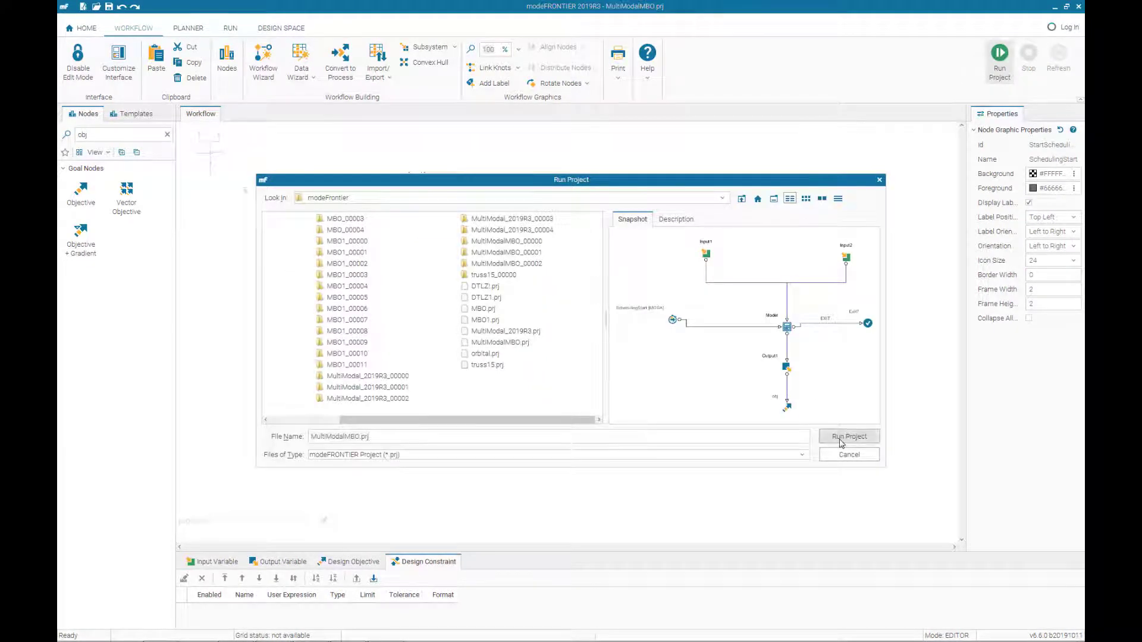
pyautogui.click(840, 440)
pyautogui.click(575, 337)
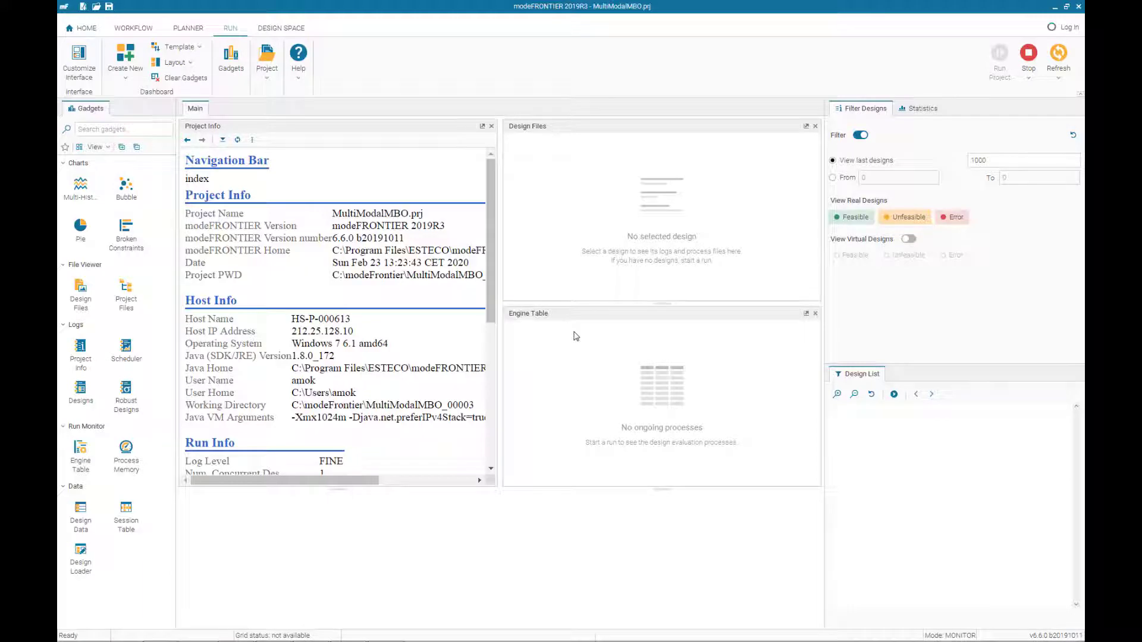
pyautogui.click(274, 29)
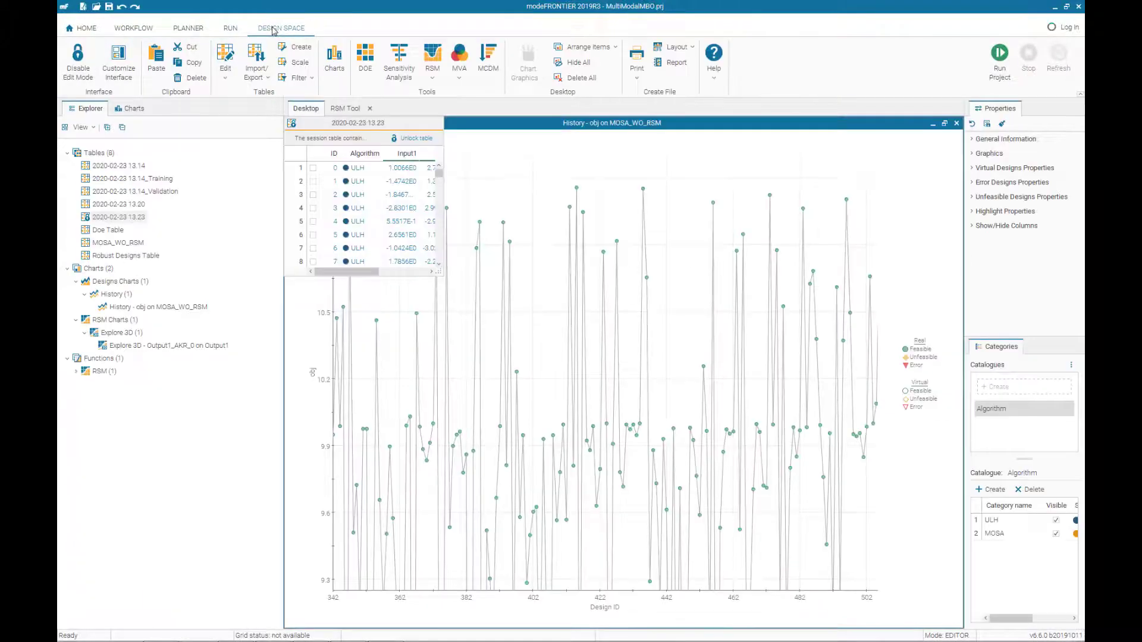
pyautogui.doubleClick(137, 217)
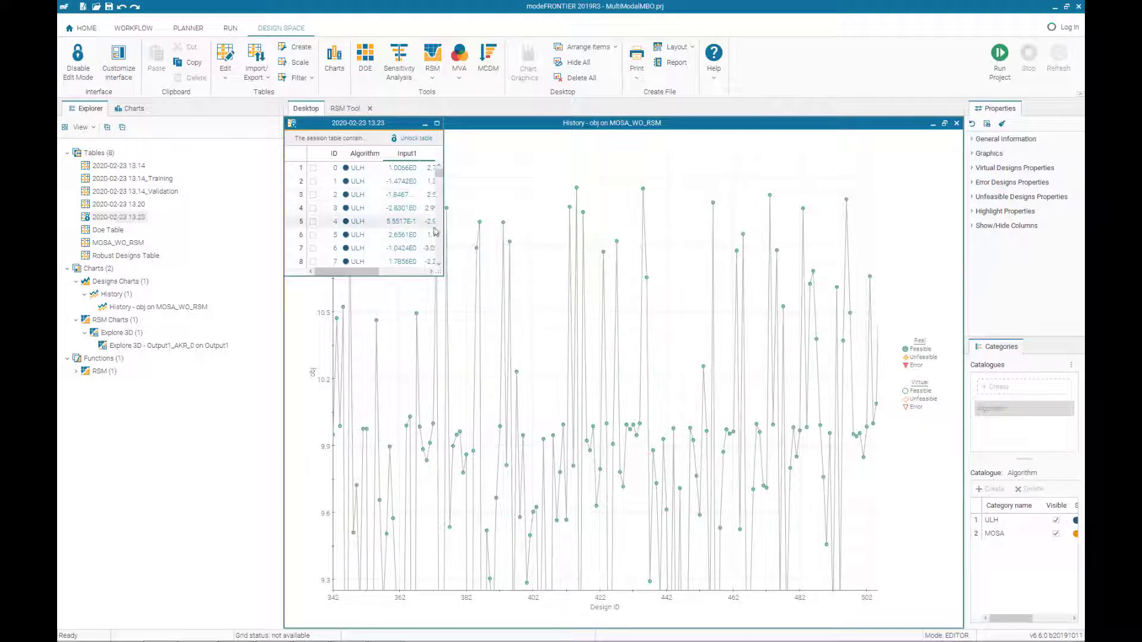
pyautogui.moveTo(447, 273); pyautogui.dragTo(722, 449)
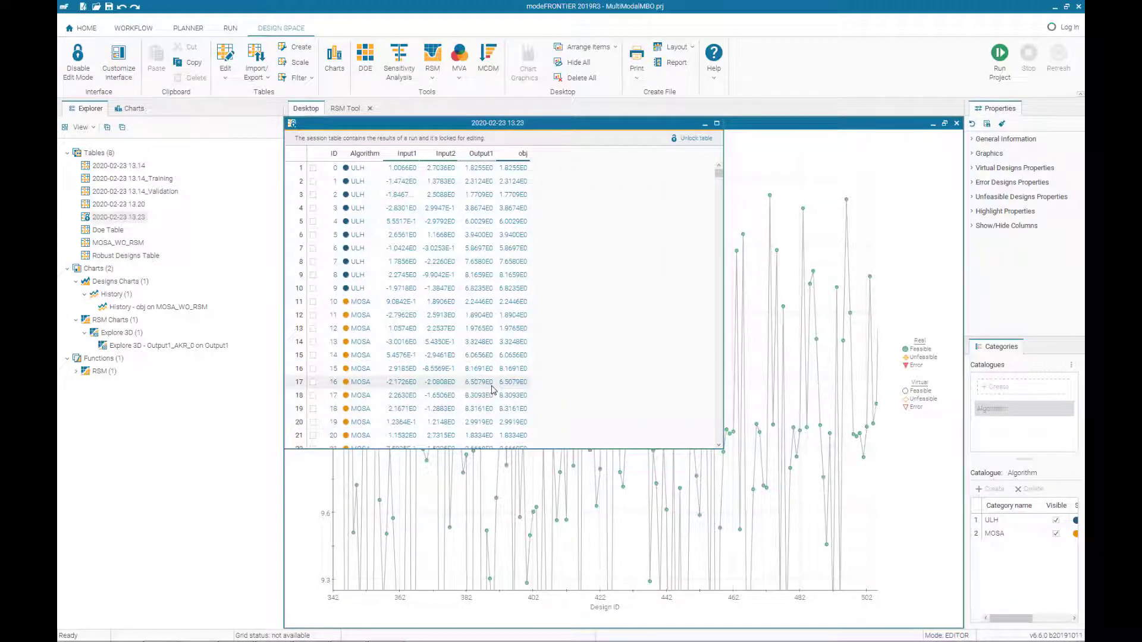
# Create a table named MOSA_W_RSM100 from all designs in the 2020-02-23 13.23 session table and enlarge it
pyautogui.hotkey('ctrl', 'a')
pyautogui.rightClick(453, 300)
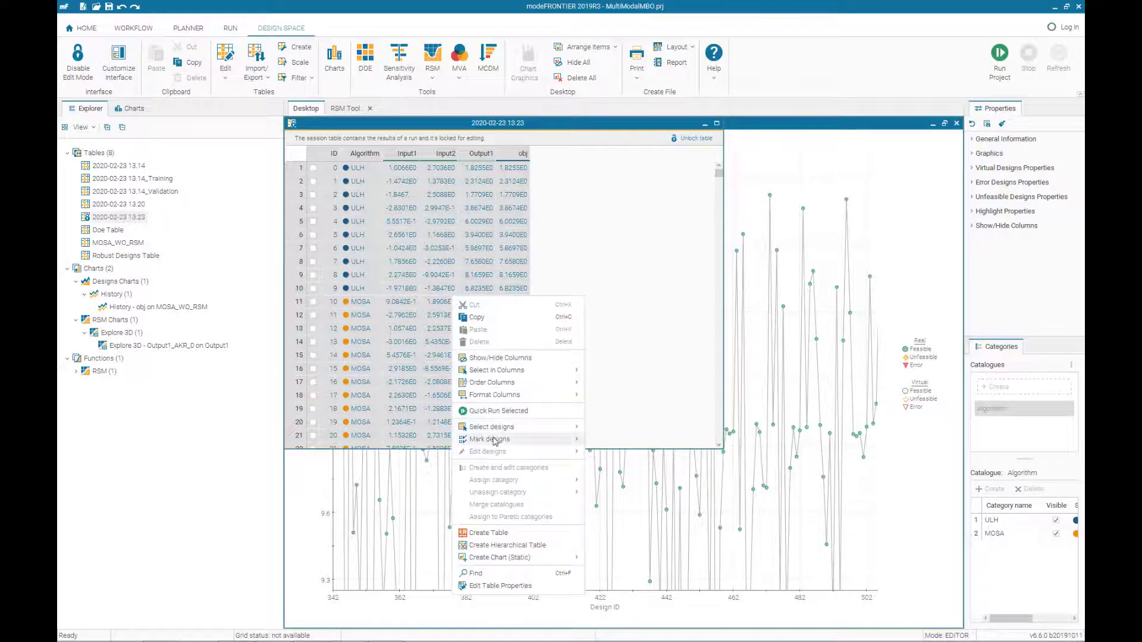
pyautogui.click(488, 533)
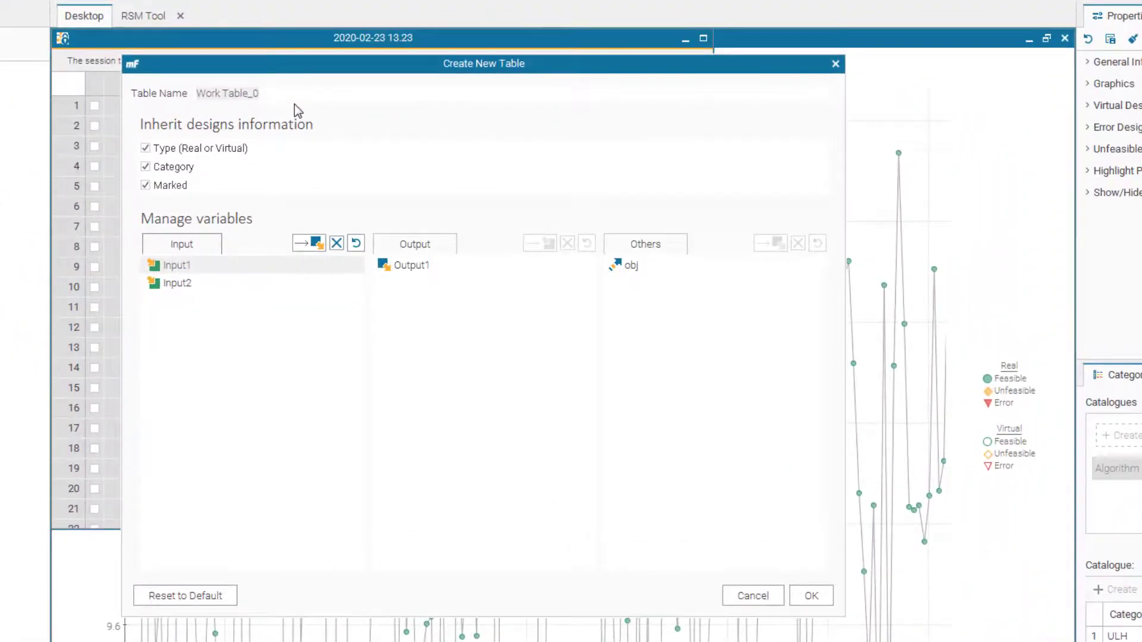
pyautogui.write('MOSA_W_RSM100')
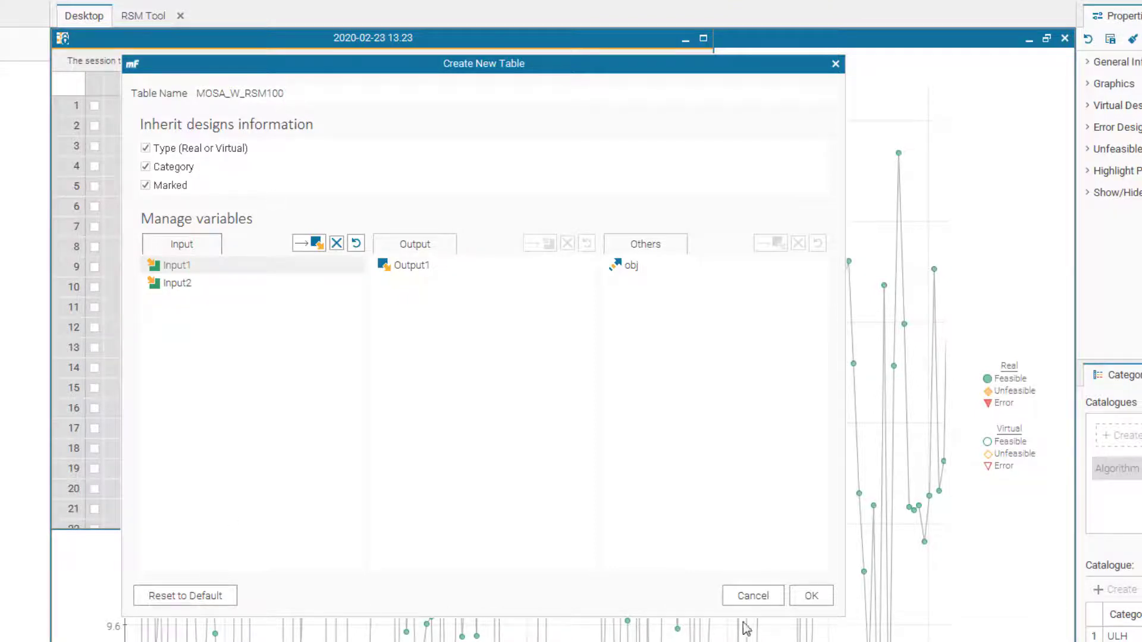
pyautogui.click(810, 597)
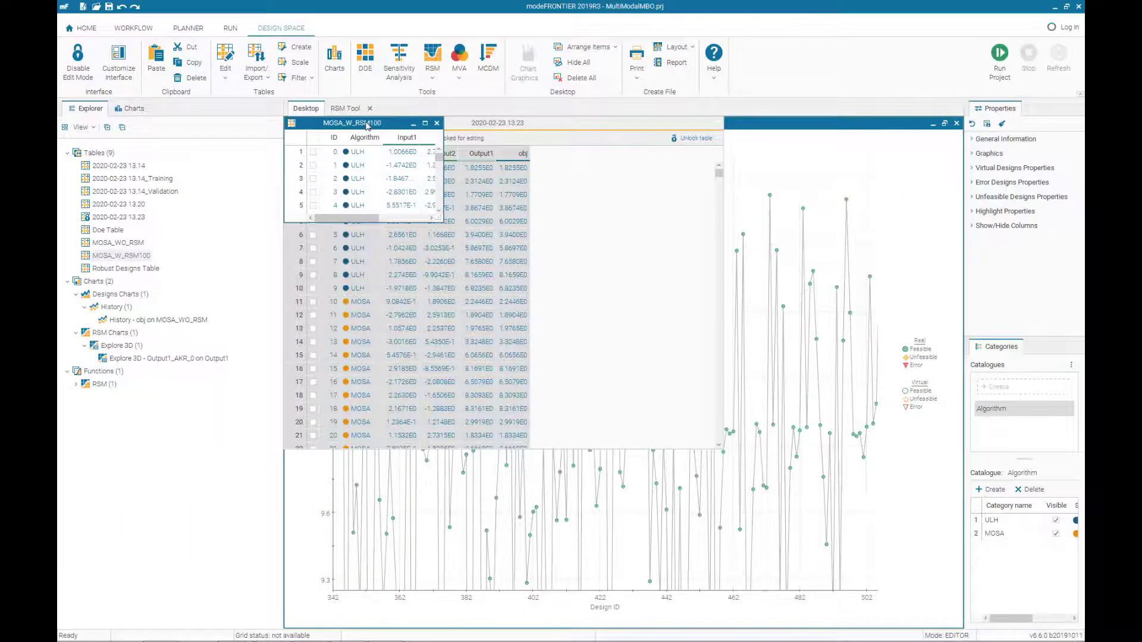
pyautogui.moveTo(367, 125); pyautogui.dragTo(414, 193)
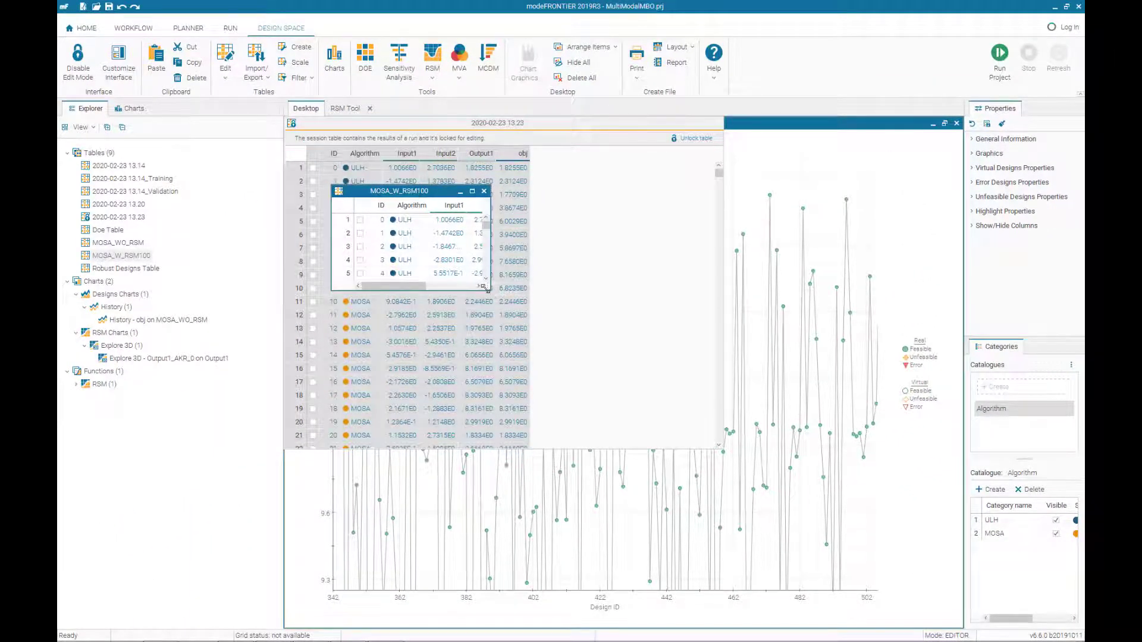
pyautogui.moveTo(487, 289); pyautogui.dragTo(668, 505)
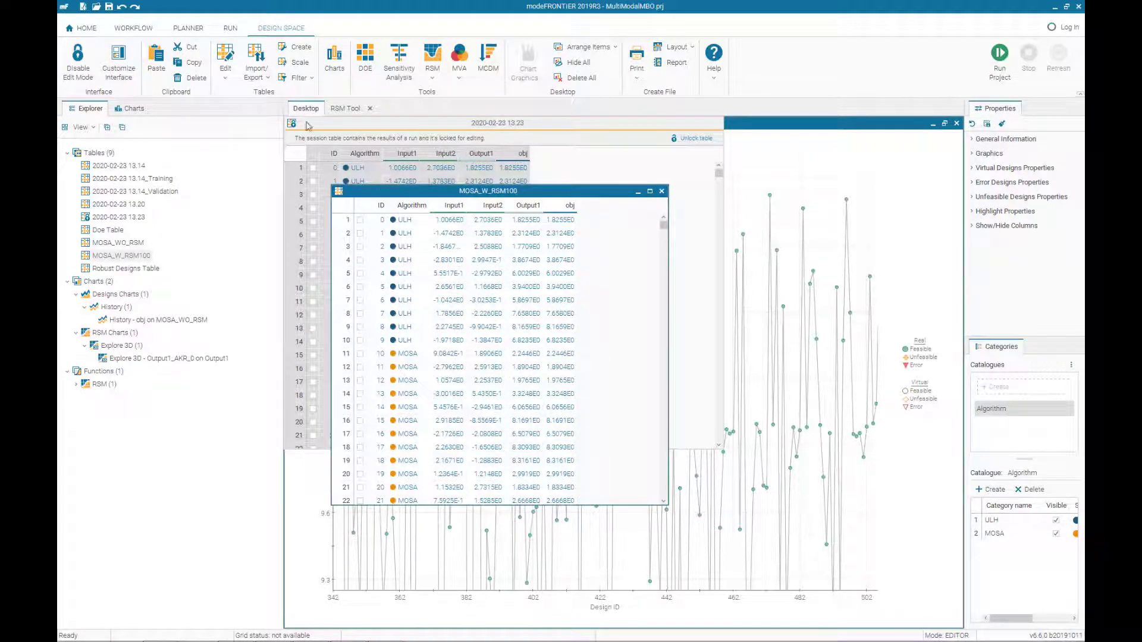
# Add a History chart of the obj objective from the MOSA_W_RSM100 table and maximize it
pyautogui.click(337, 65)
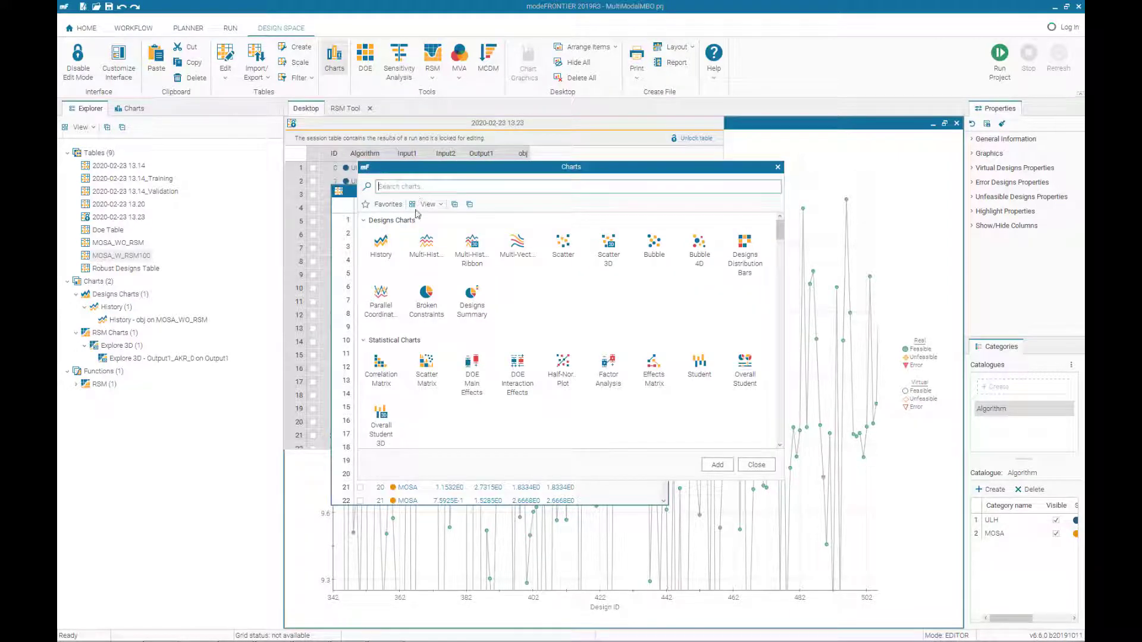
pyautogui.click(392, 268)
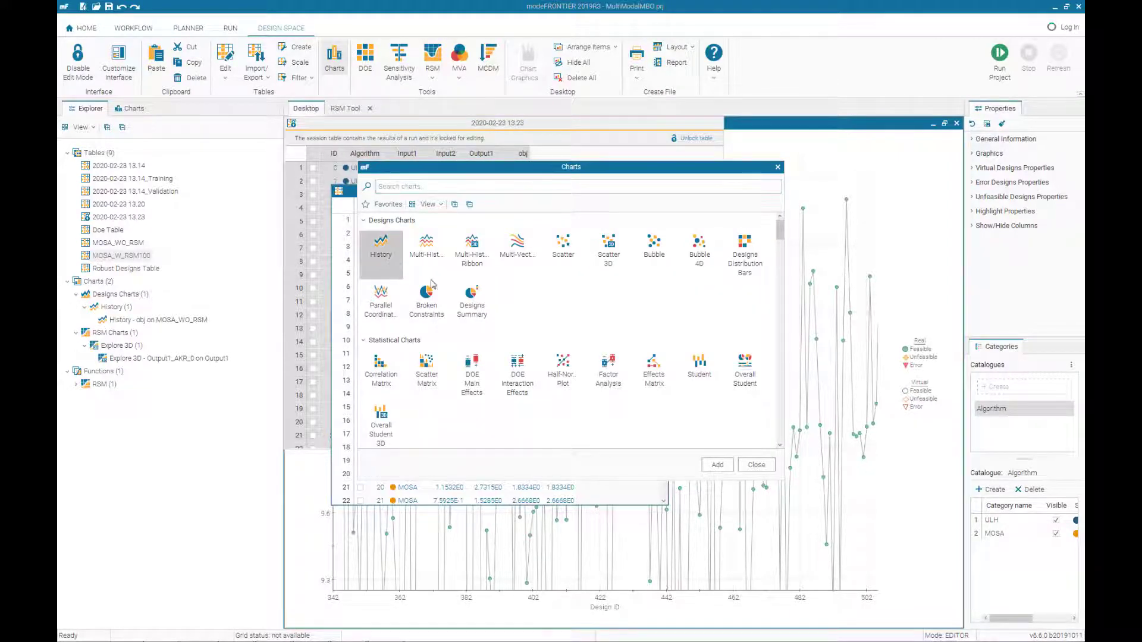
pyautogui.click(716, 465)
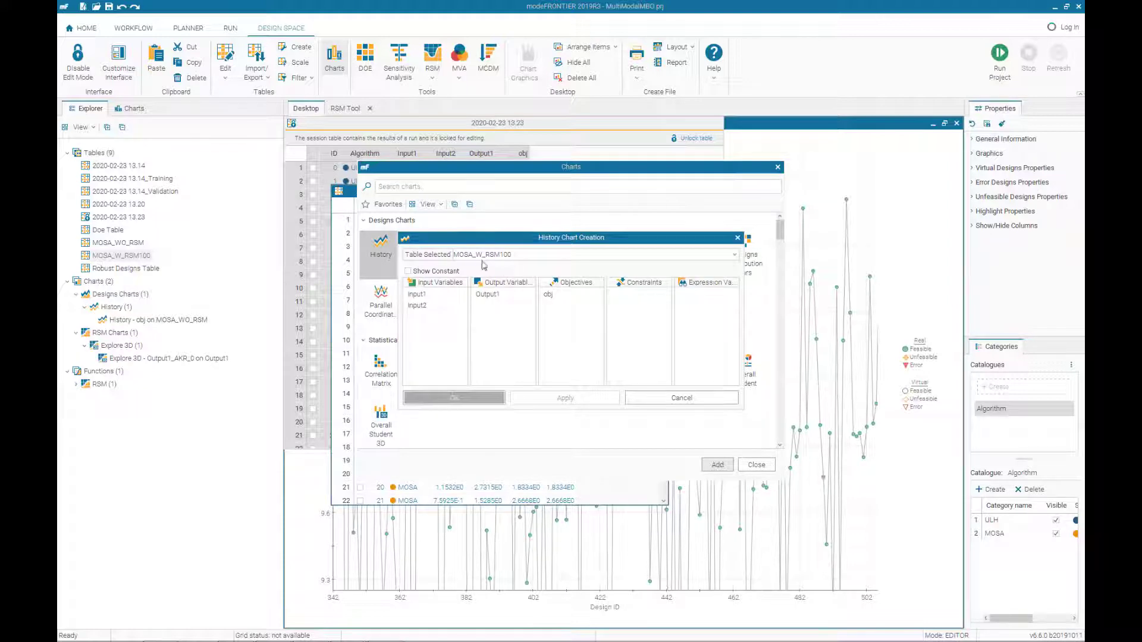
pyautogui.click(548, 294)
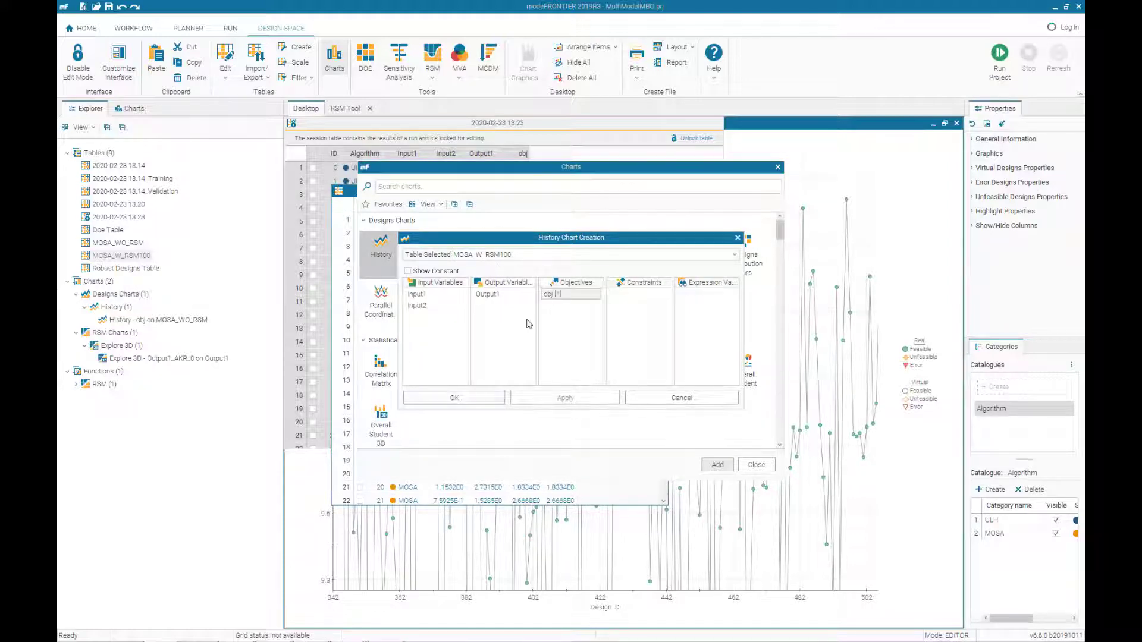
pyautogui.click(469, 401)
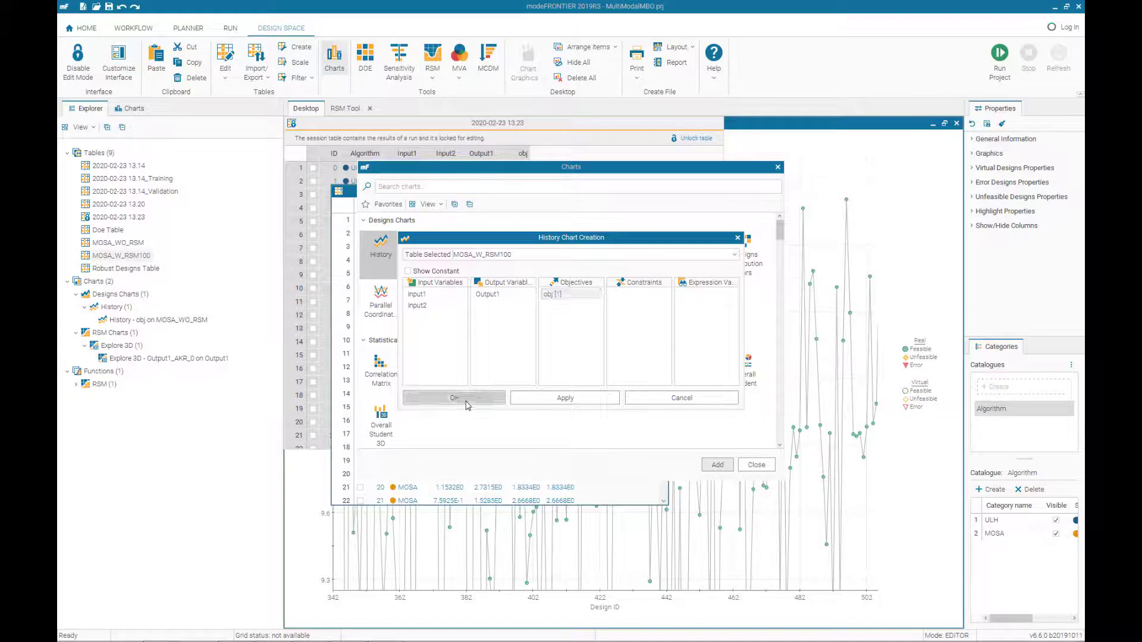
pyautogui.click(754, 469)
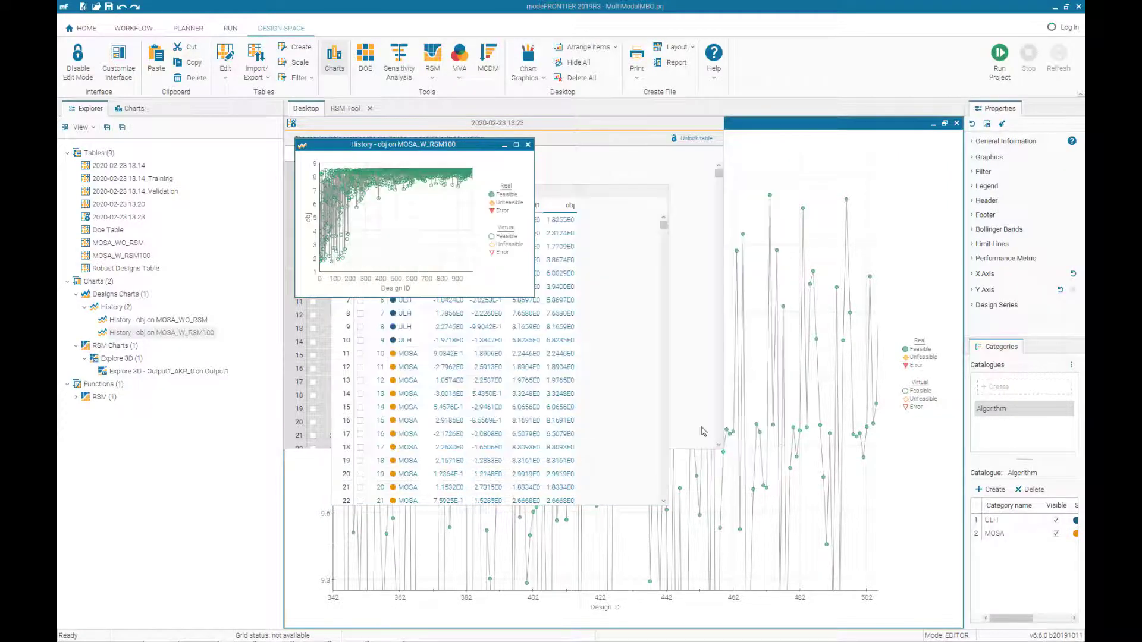
pyautogui.click(516, 146)
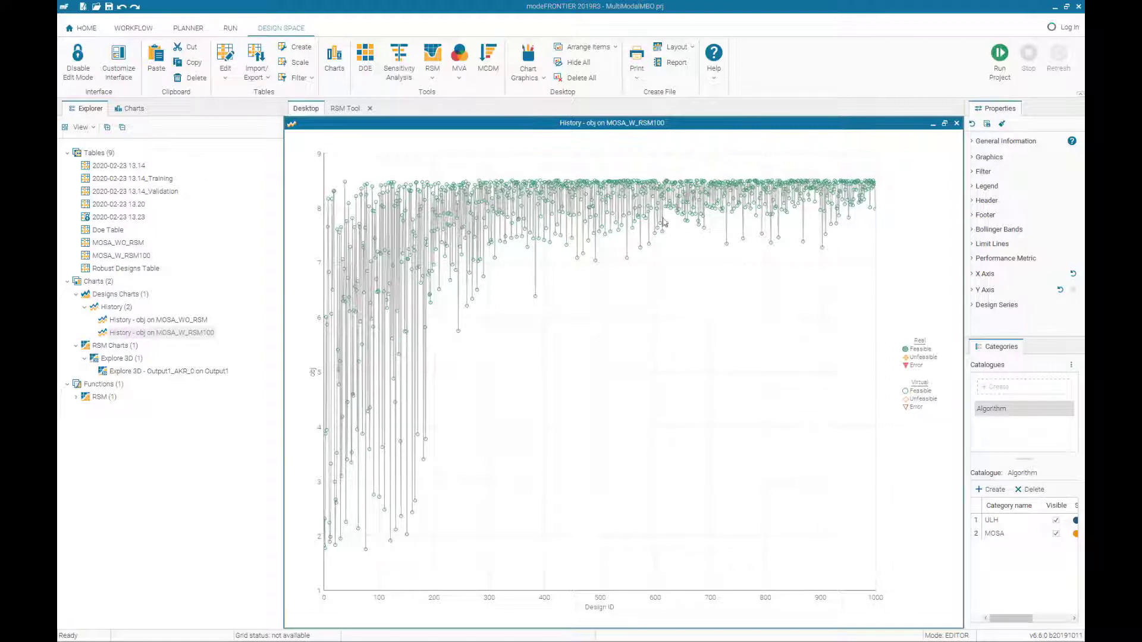
# Try to mark only the real Pareto designs in the MOSA_W_RSM100 History chart
pyautogui.rightClick(676, 245)
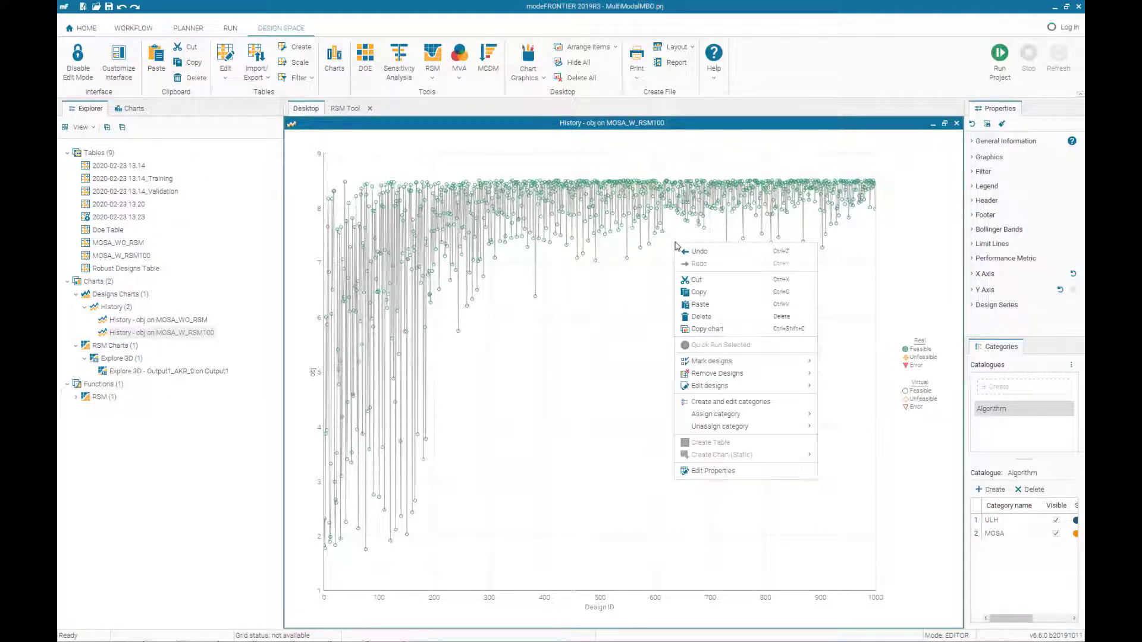
pyautogui.moveTo(697, 364)
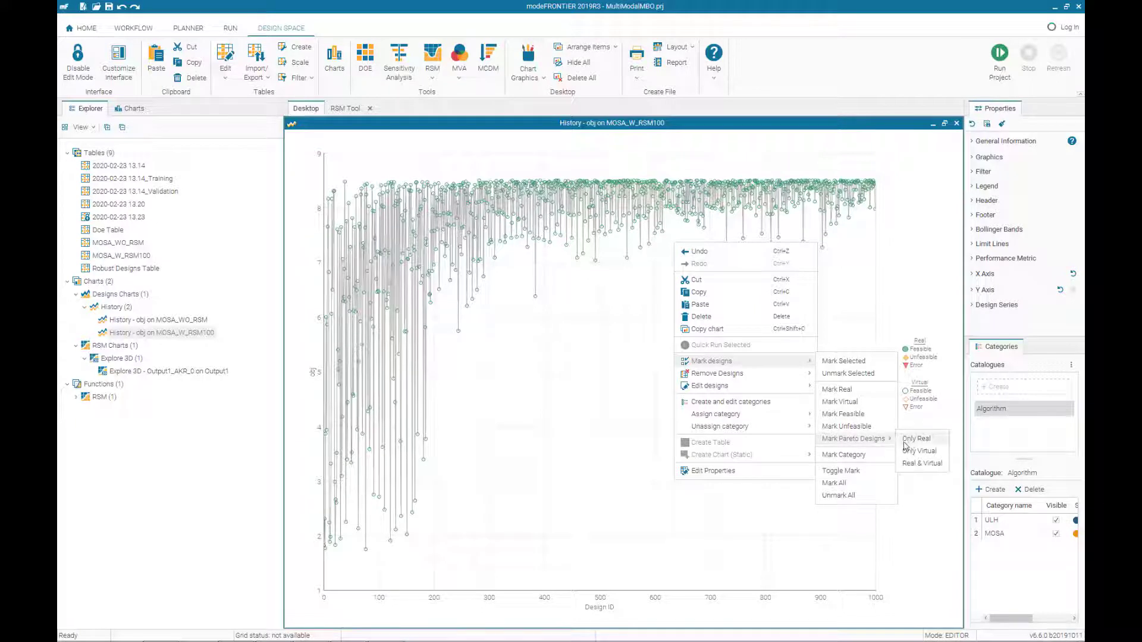
pyautogui.click(911, 445)
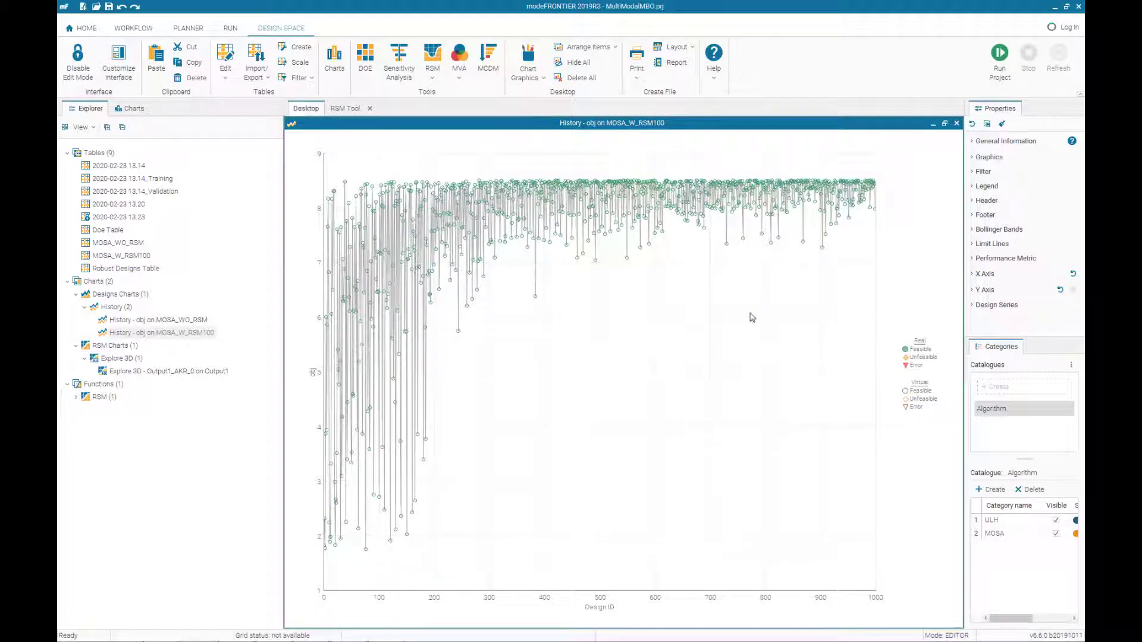
# Mark both the real and virtual Pareto designs in the MOSA_W_RSM100 History chart
pyautogui.rightClick(674, 287)
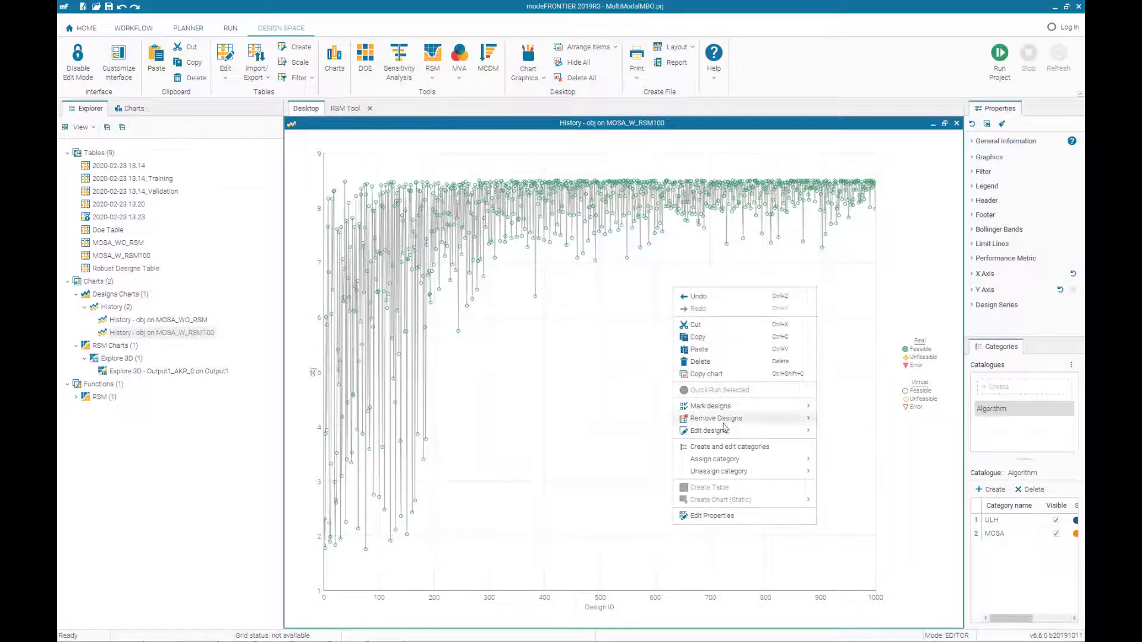
pyautogui.moveTo(757, 407)
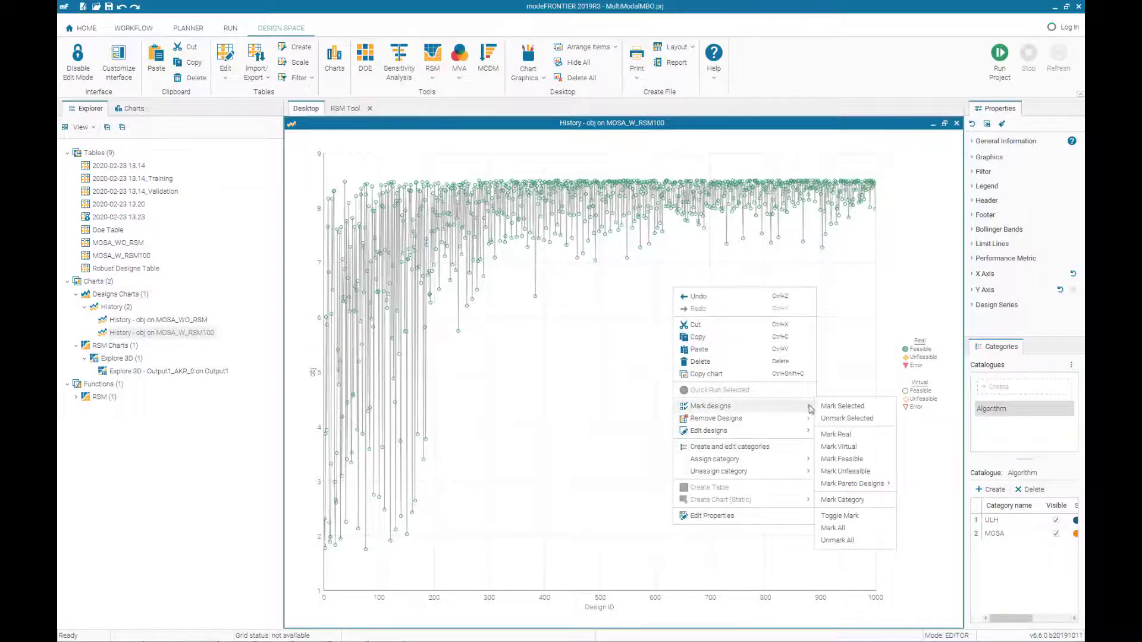
pyautogui.moveTo(852, 483)
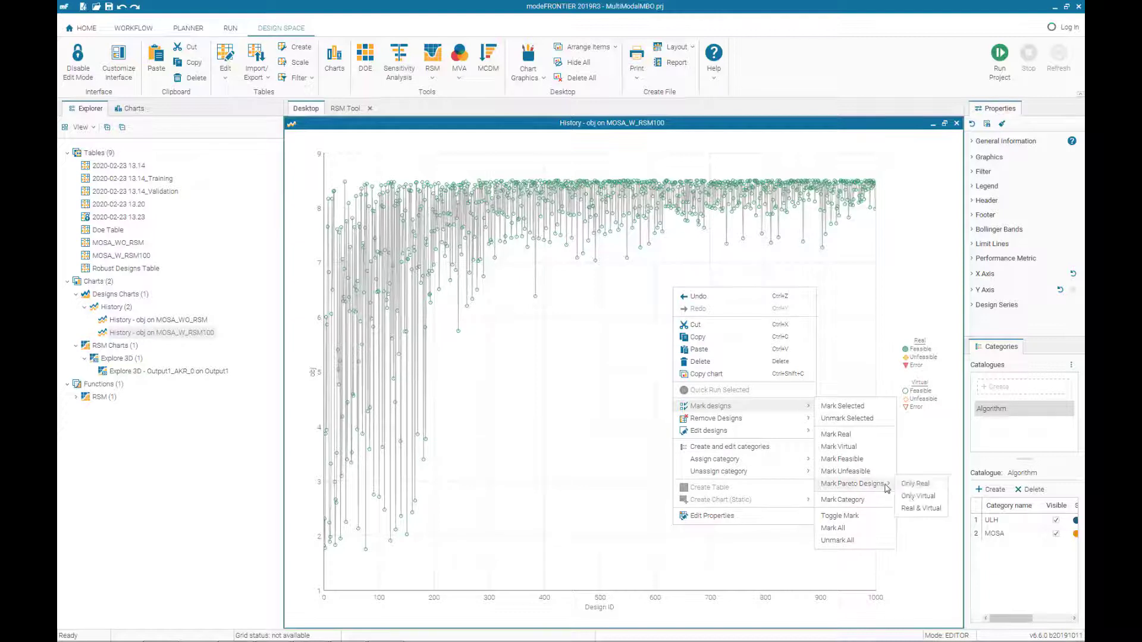
pyautogui.click(921, 512)
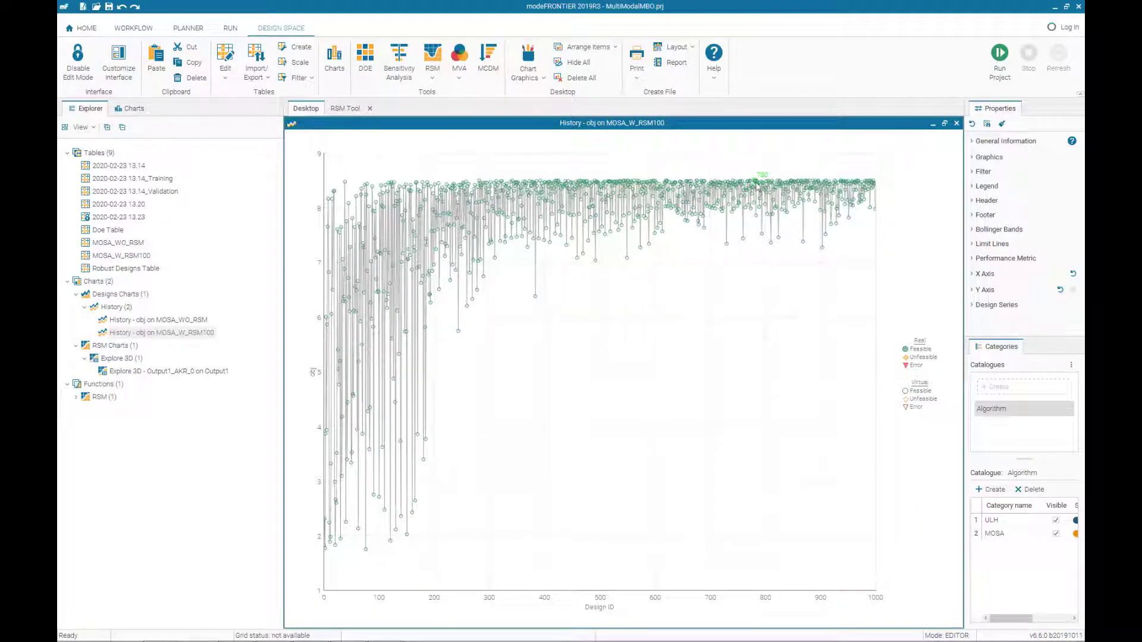
pyautogui.scroll(5, 757, 184)
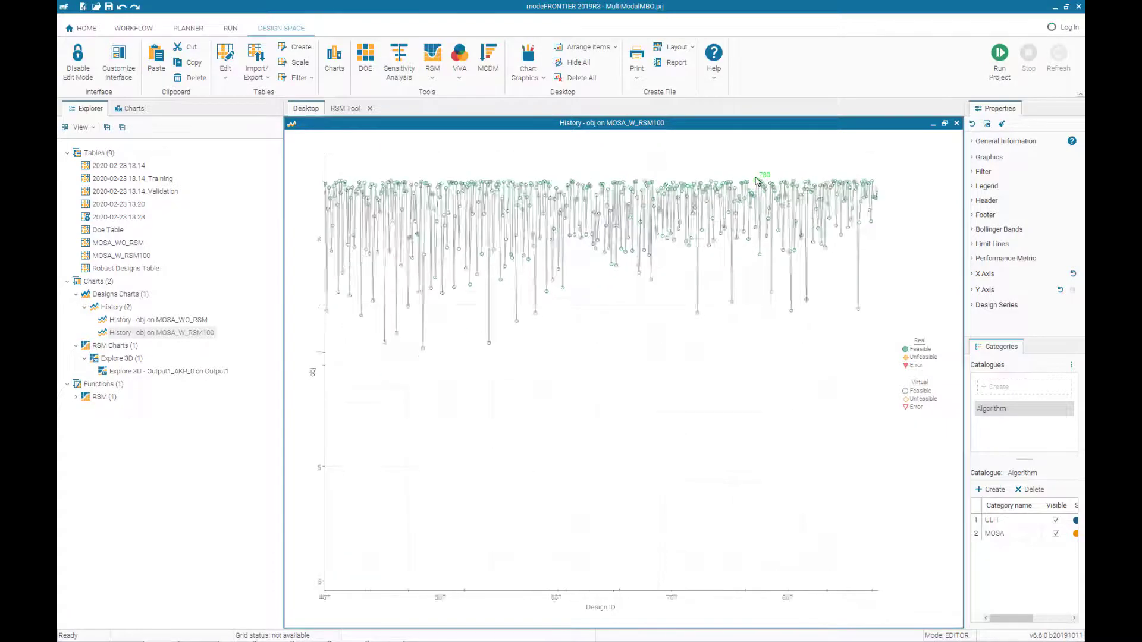
# Examine the full details of the marked Pareto design in the MOSA_W_RSM100 History chart, enlarging its information window
pyautogui.scroll(5, 758, 180)
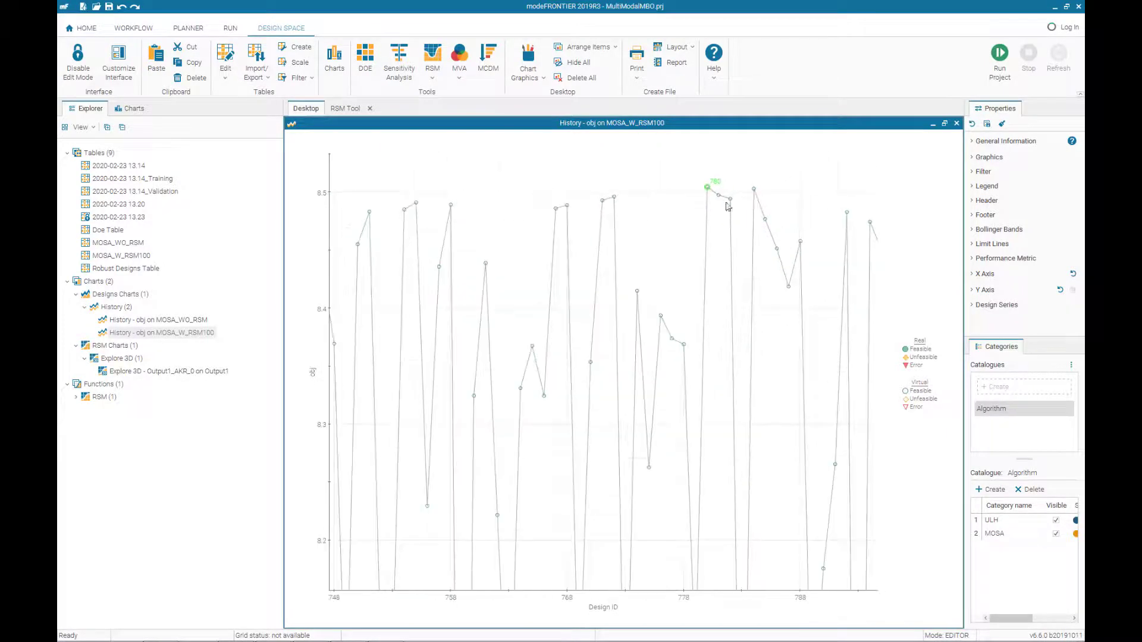
pyautogui.click(708, 189)
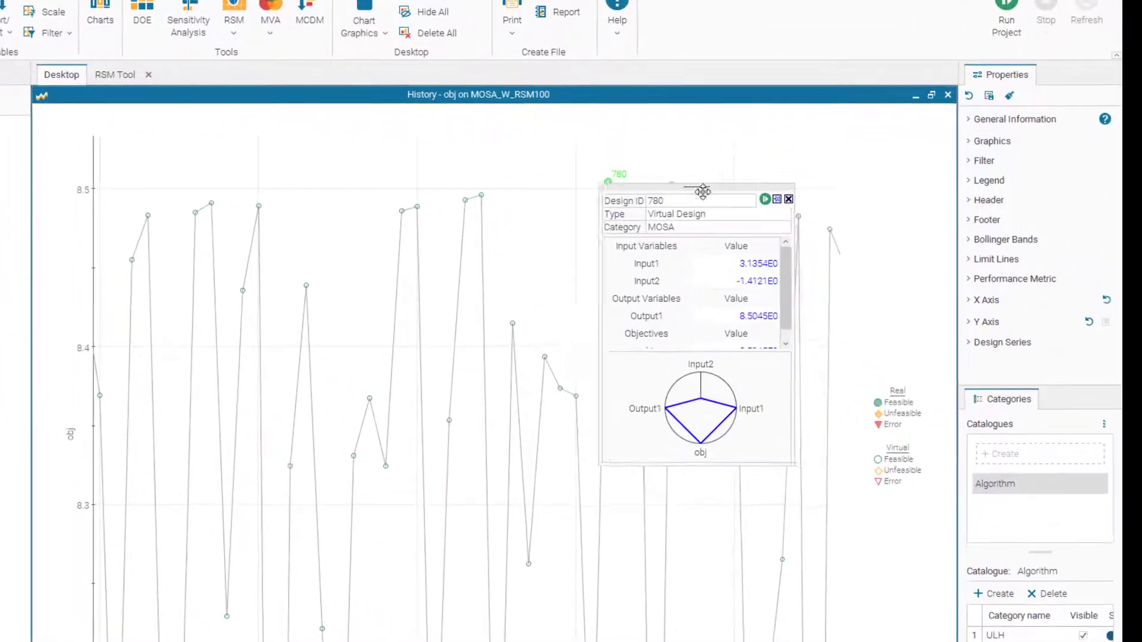
pyautogui.moveTo(703, 190); pyautogui.dragTo(371, 166)
pyautogui.moveTo(467, 441); pyautogui.dragTo(661, 503)
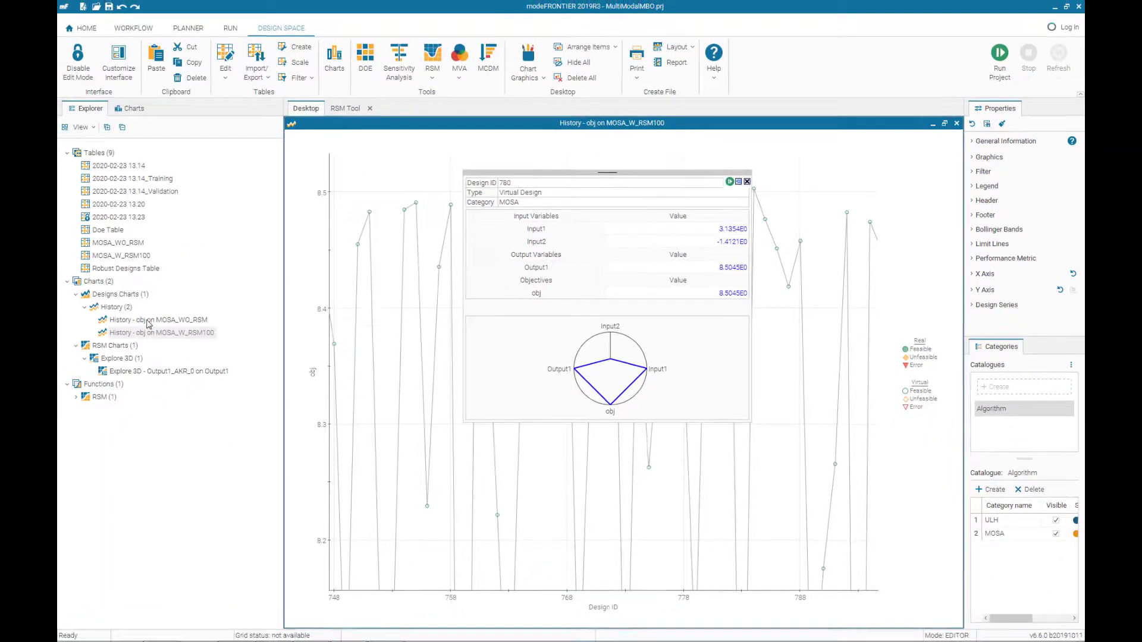
# Mark both the real and virtual Pareto designs in the MOSA_WO_RSM History chart
pyautogui.doubleClick(148, 321)
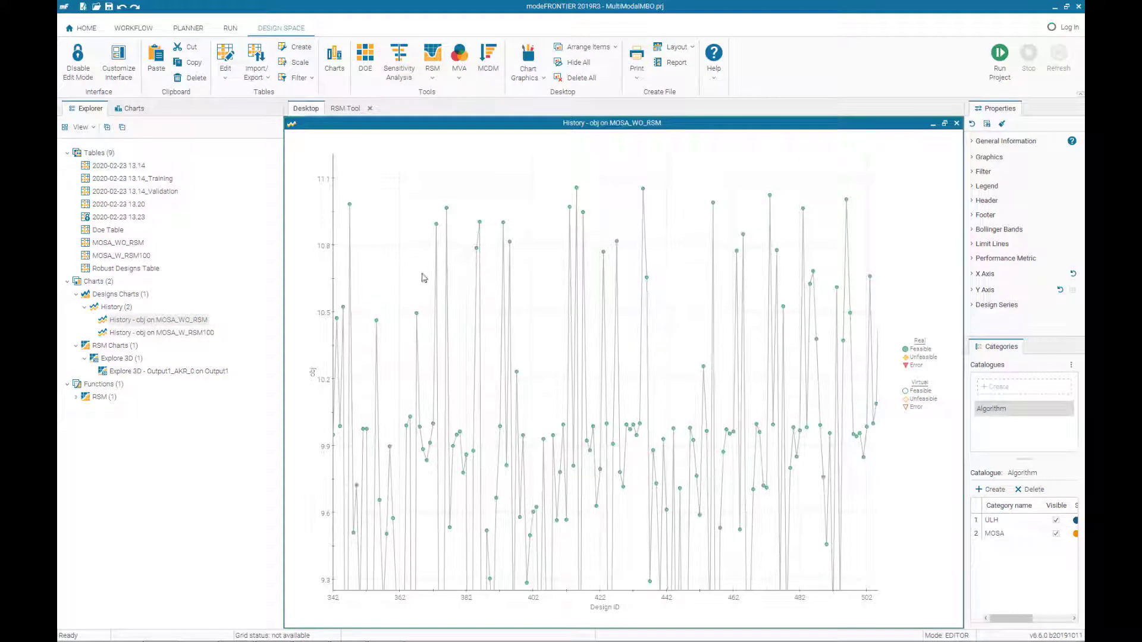
pyautogui.rightClick(658, 200)
pyautogui.moveTo(711, 318)
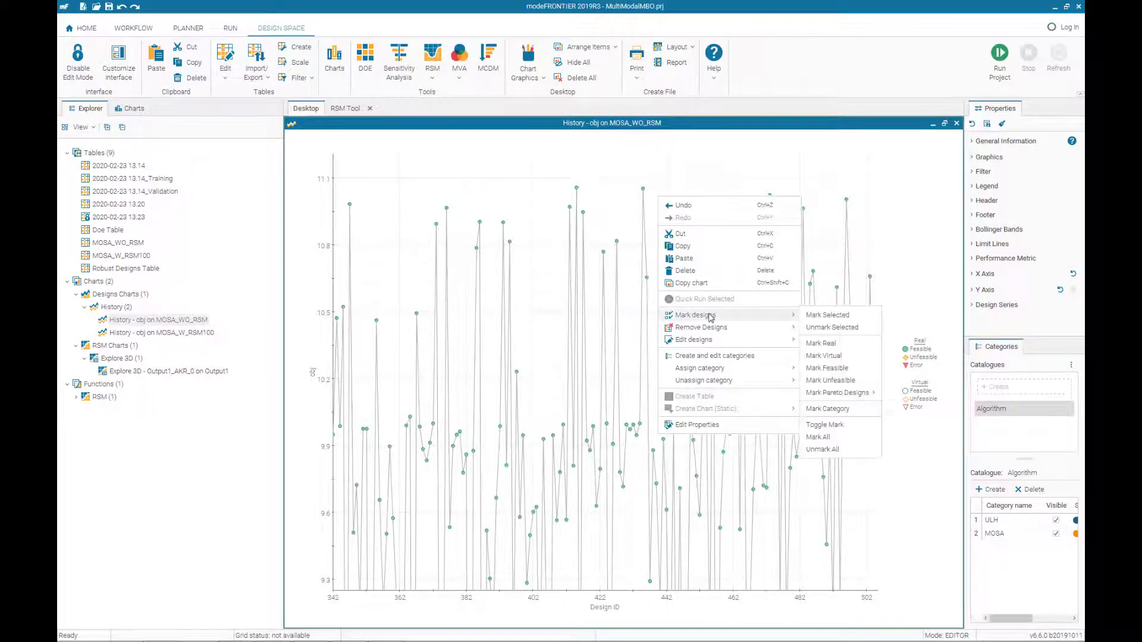
pyautogui.moveTo(868, 393)
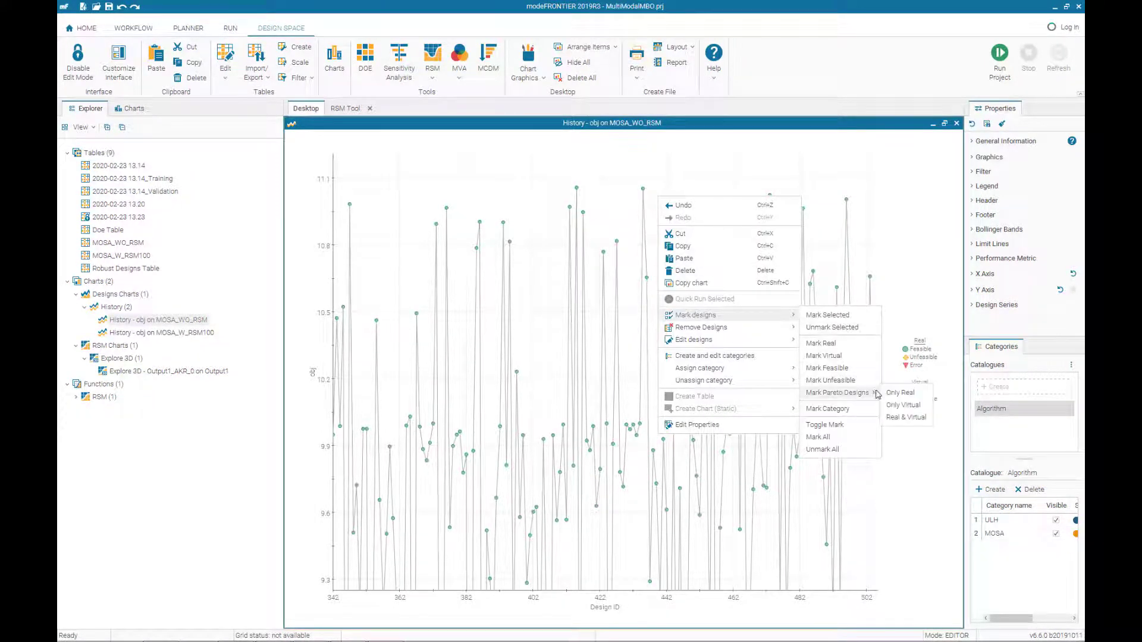
pyautogui.click(893, 418)
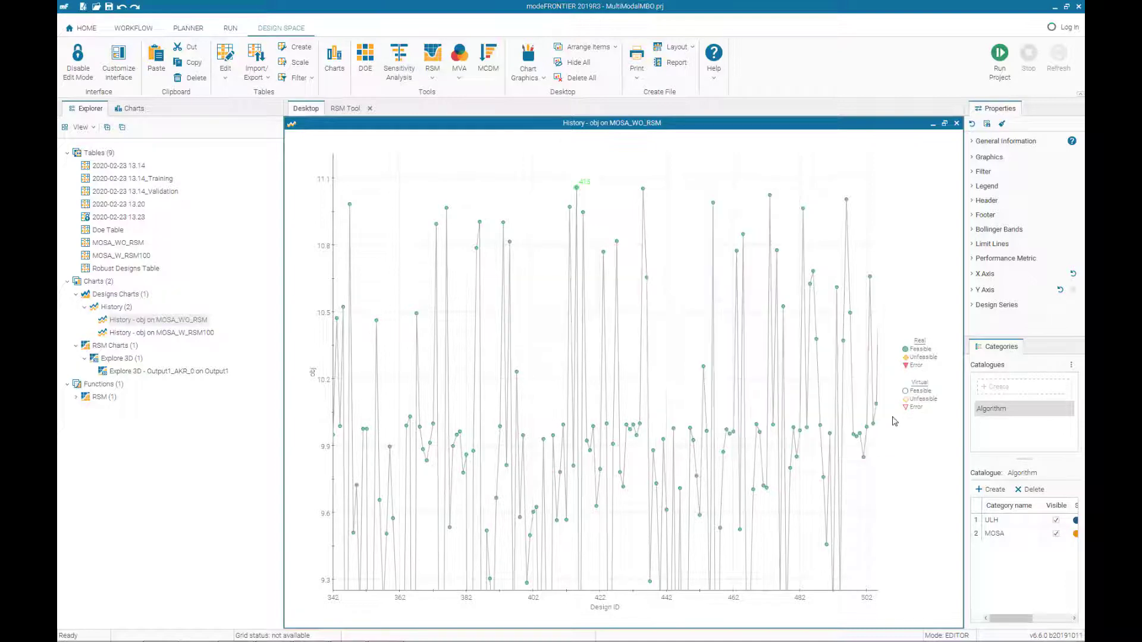
# Examine the input and output values of the marked Pareto design in the MOSA_WO_RSM History chart
pyautogui.click(576, 189)
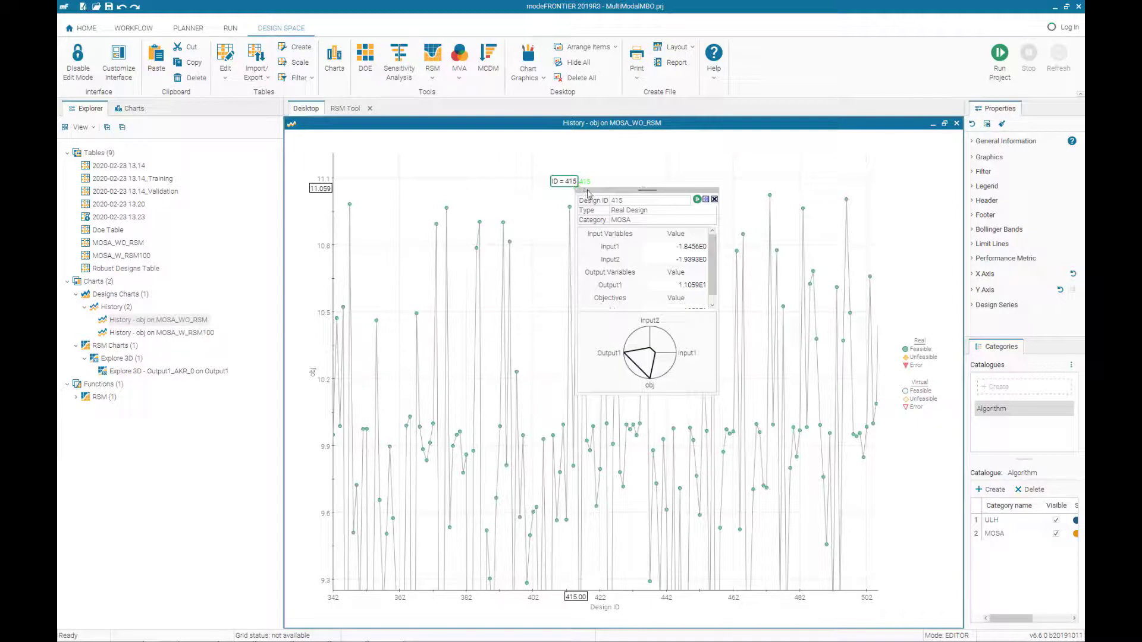
pyautogui.moveTo(589, 188); pyautogui.dragTo(418, 161)
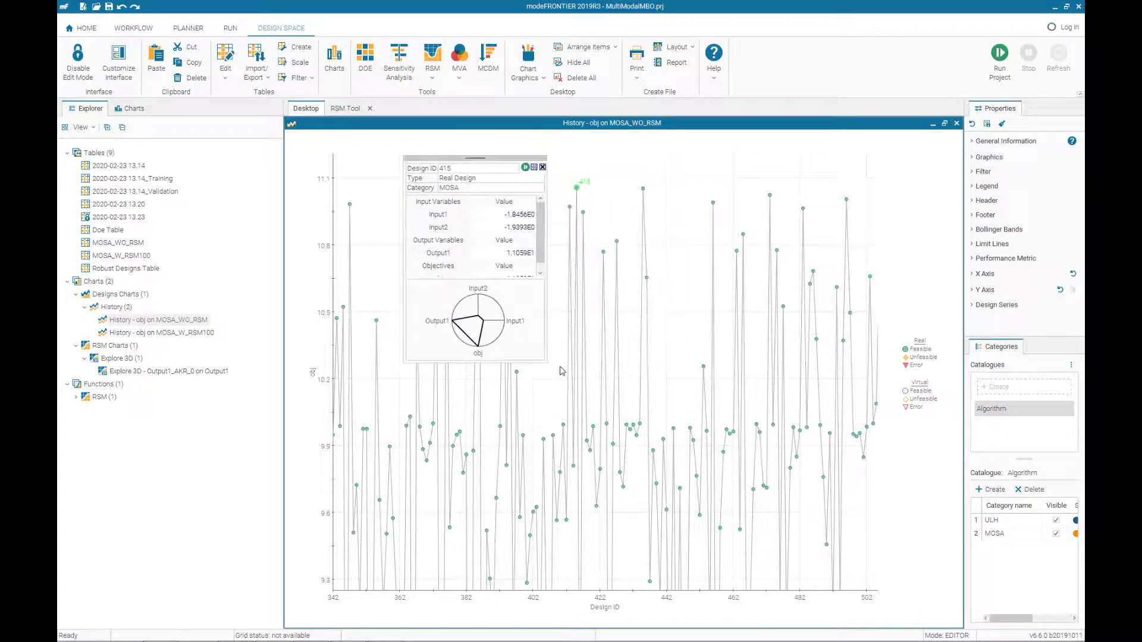
pyautogui.moveTo(544, 363); pyautogui.dragTo(702, 407)
# Compare the MOSA_W_RSM100 and MOSA_WO_RSM History charts and tile all desktop windows horizontally
pyautogui.doubleClick(158, 332)
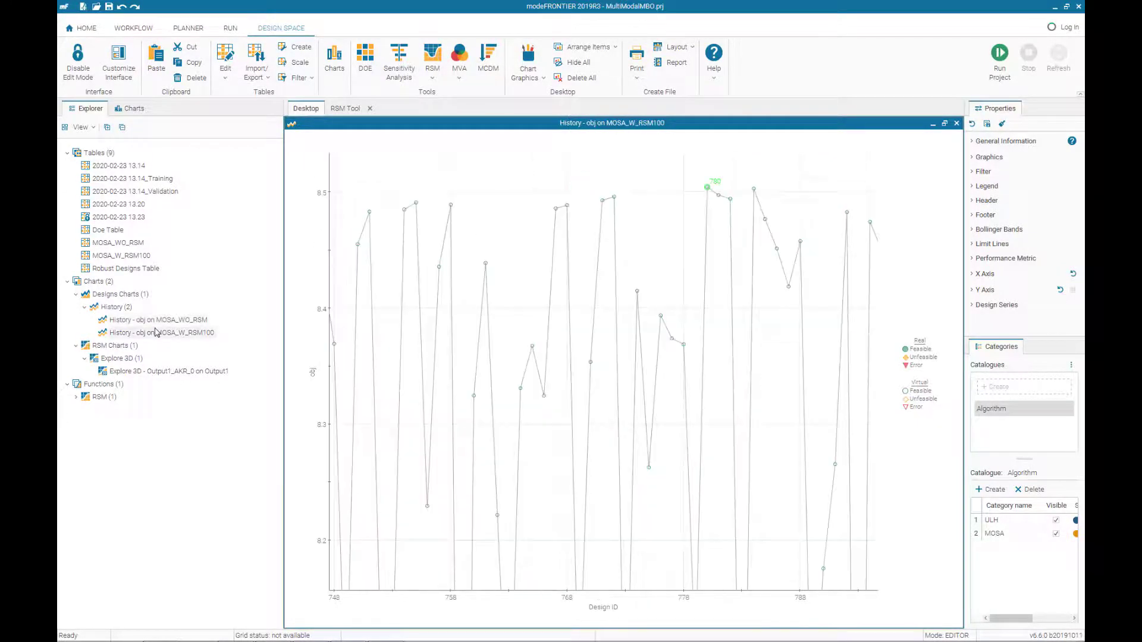
pyautogui.doubleClick(163, 321)
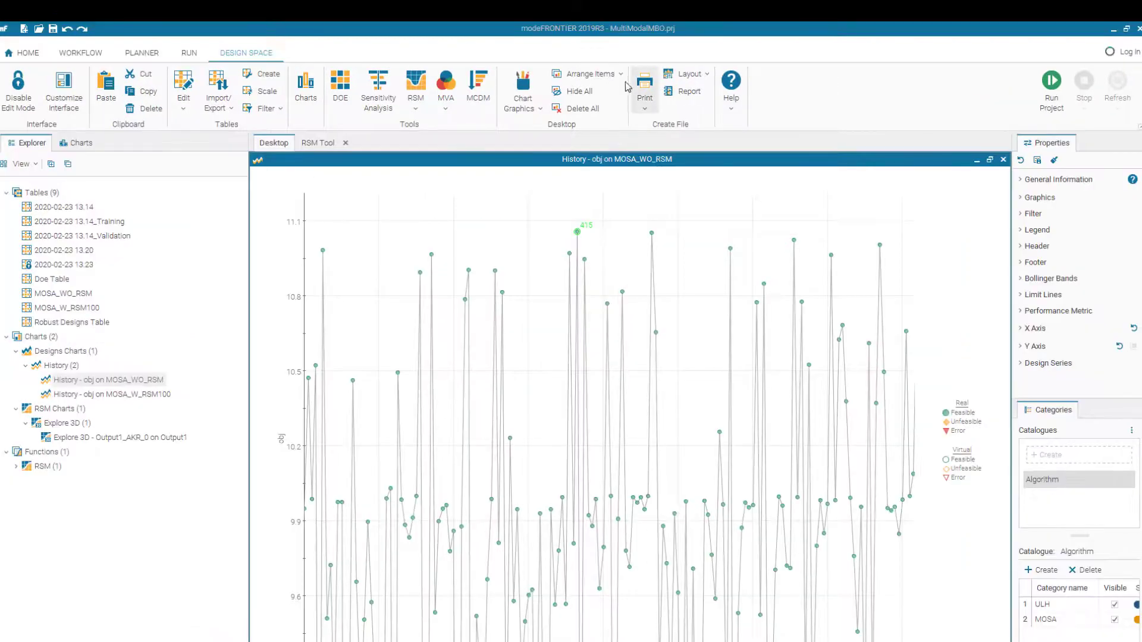
pyautogui.click(598, 47)
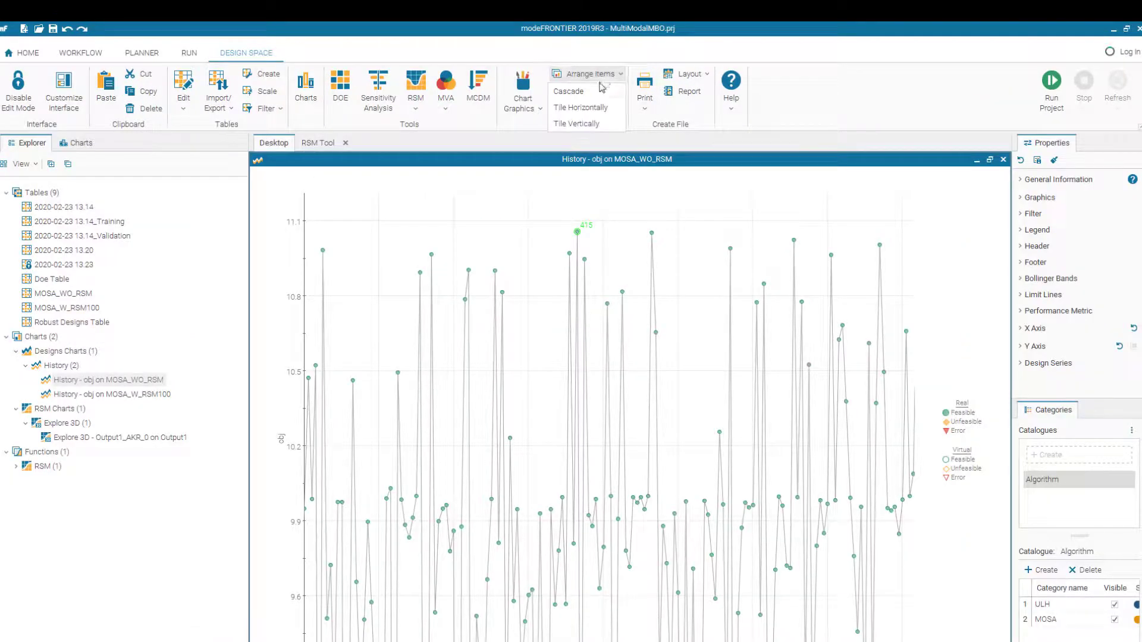
pyautogui.click(589, 109)
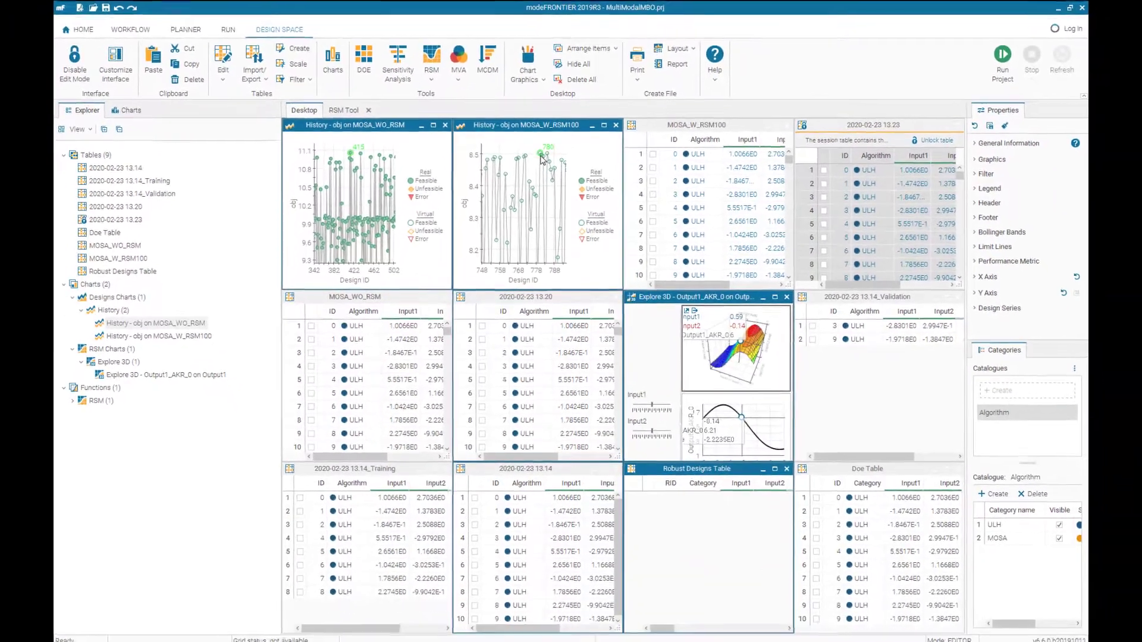
pyautogui.moveTo(541, 158)
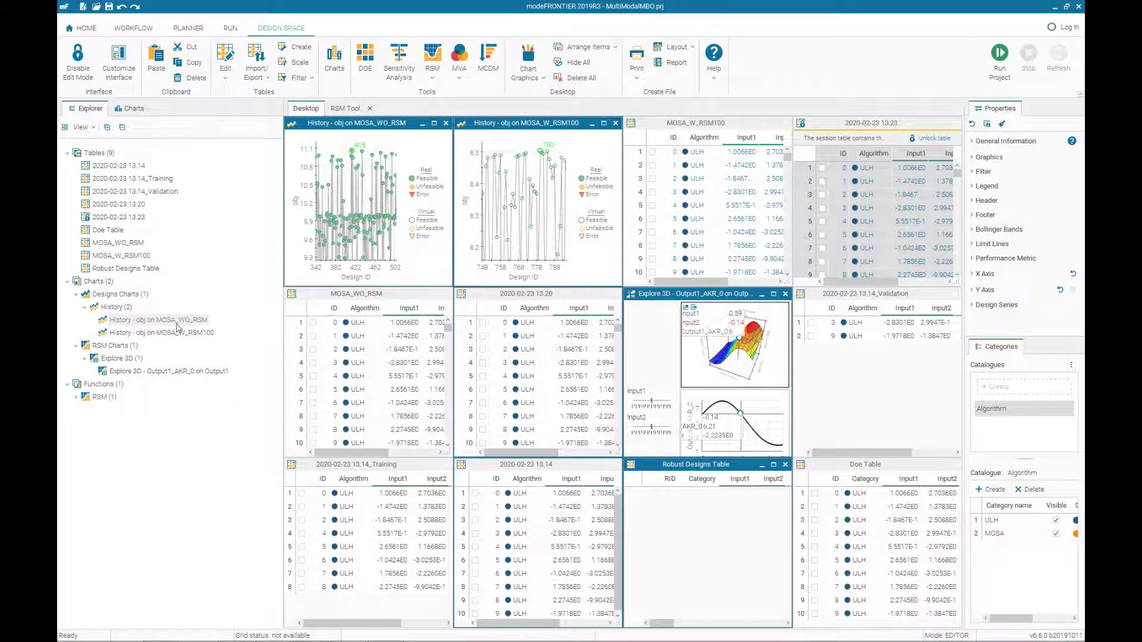
# Set the RSM evaluation to 50% in the workflow's MOSA scheduling start and run the project as MultiModalMBO.prj
pyautogui.click(133, 28)
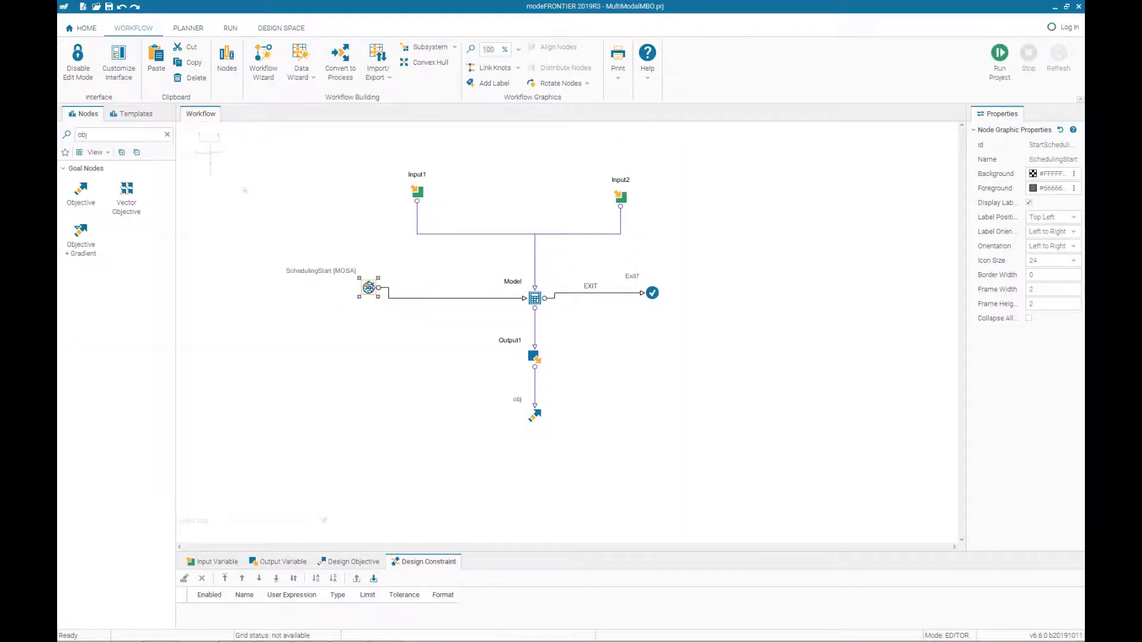
pyautogui.doubleClick(370, 289)
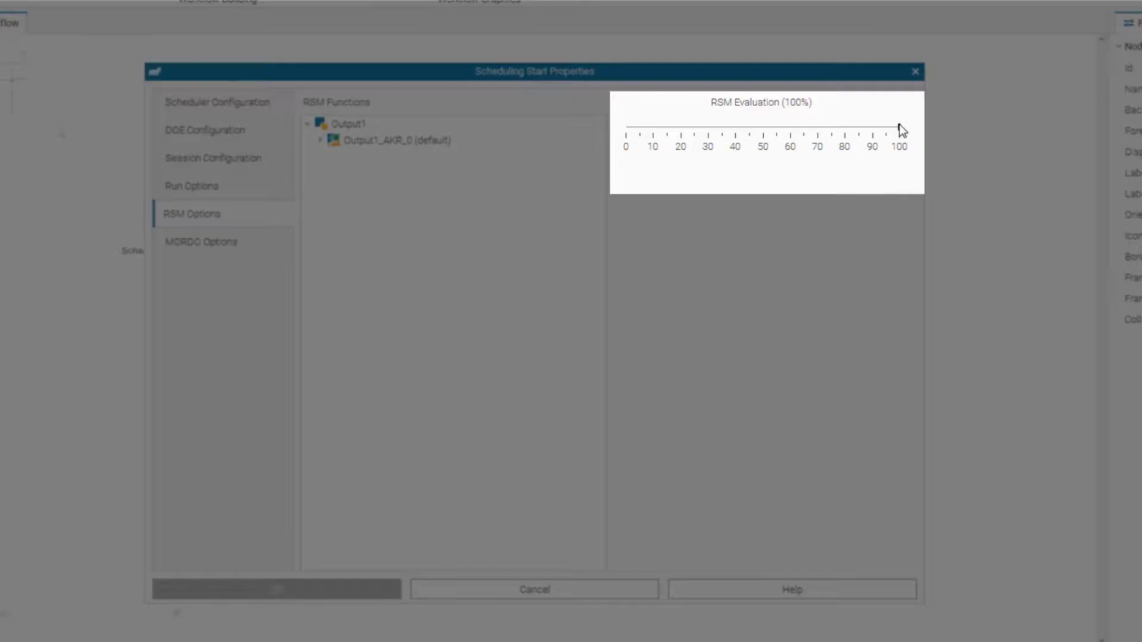
pyautogui.moveTo(900, 126); pyautogui.dragTo(756, 131)
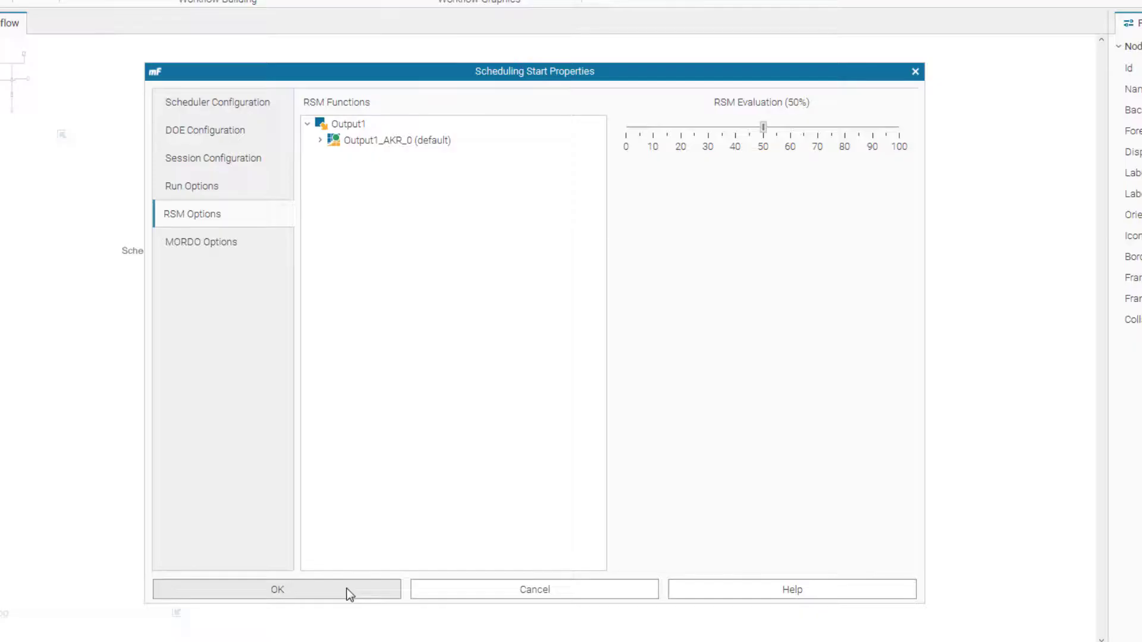
pyautogui.click(347, 589)
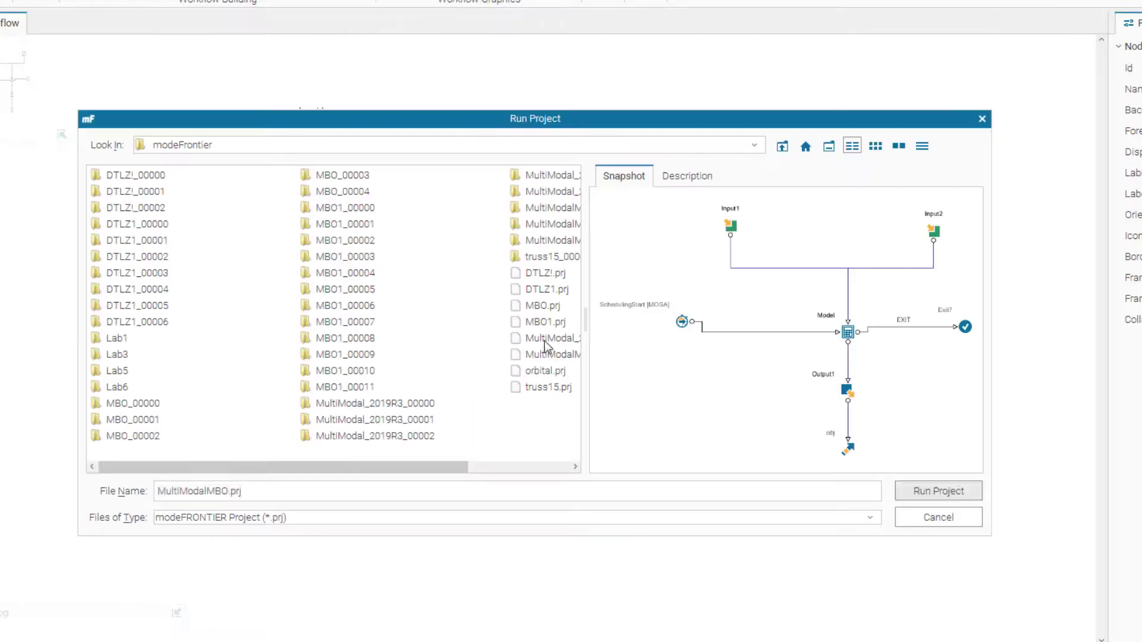
pyautogui.click(938, 490)
pyautogui.click(527, 351)
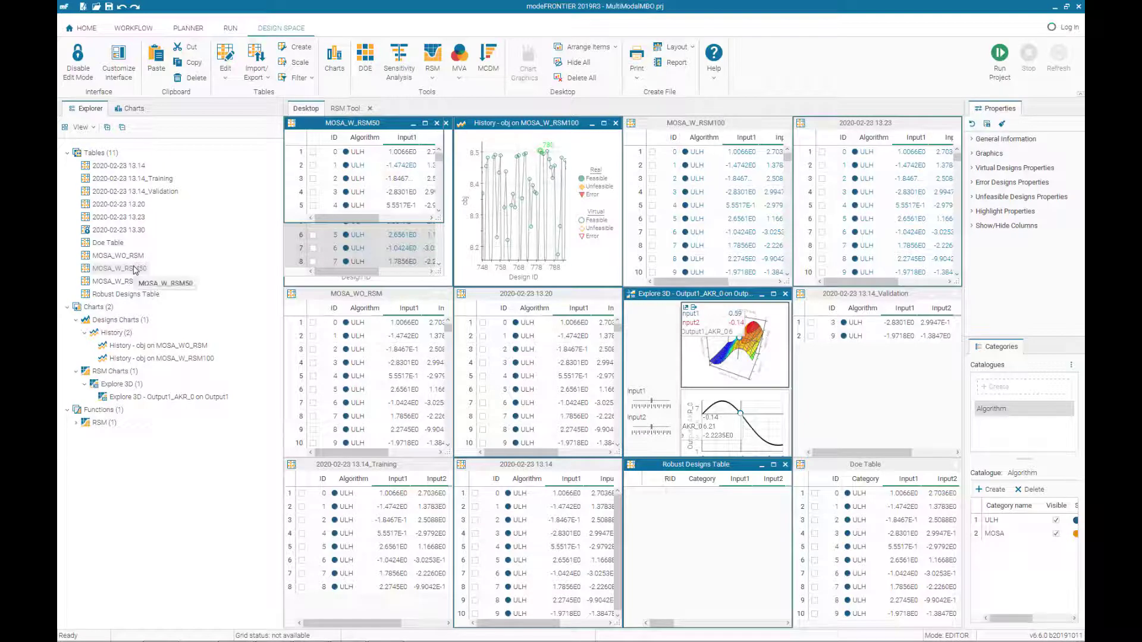
# Add a History chart of the obj objective from the MOSA_W_RSM50 table and maximize it
pyautogui.click(334, 59)
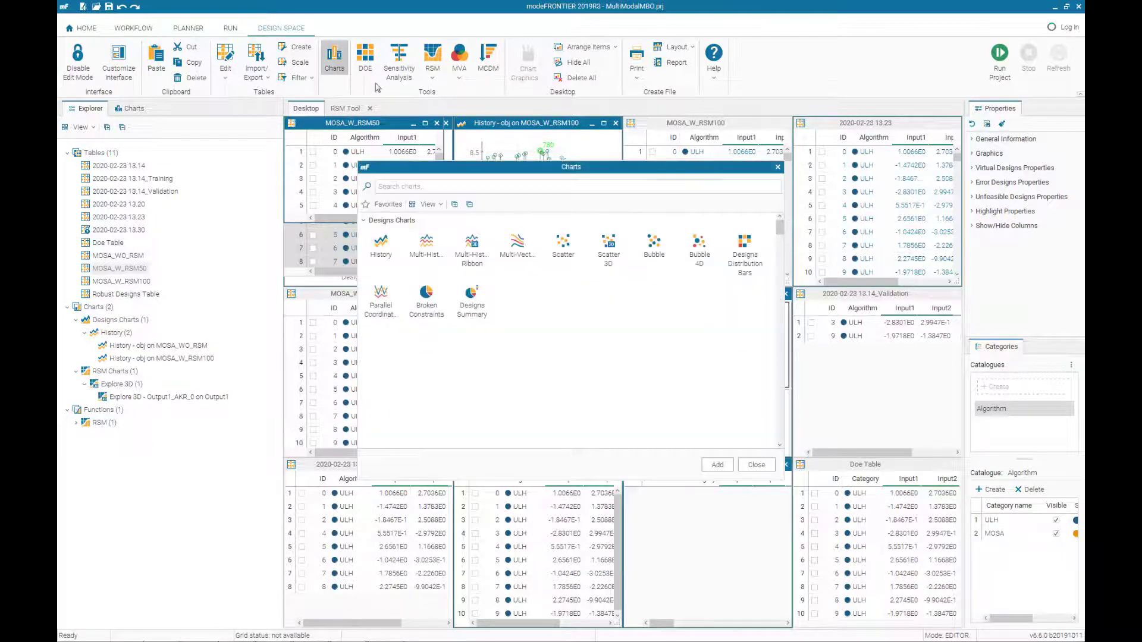
pyautogui.click(381, 244)
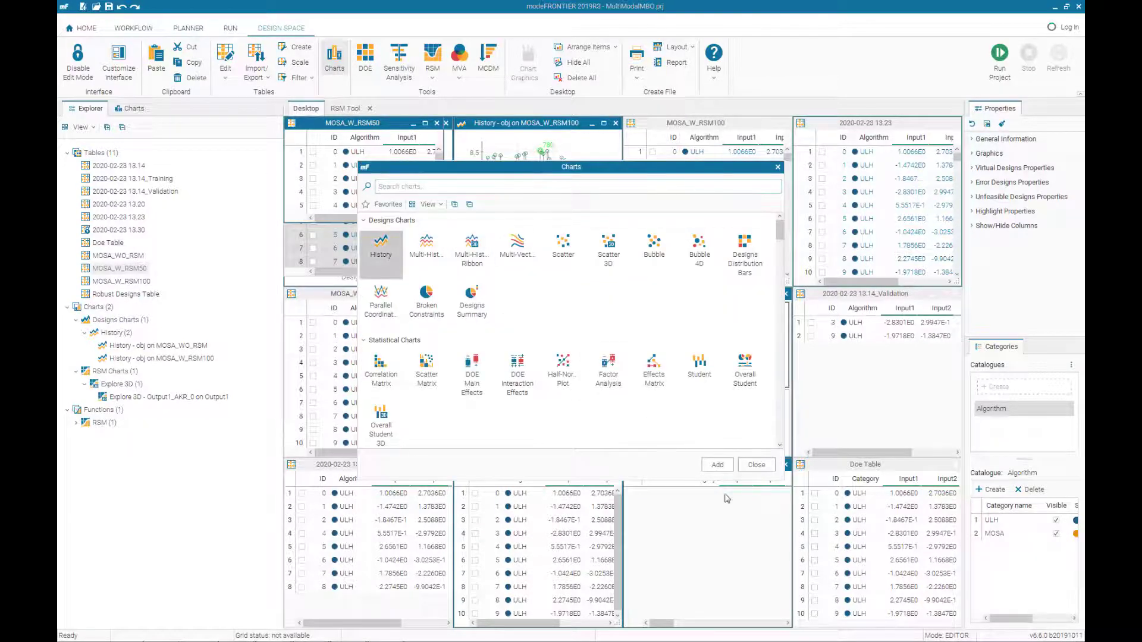
pyautogui.click(717, 464)
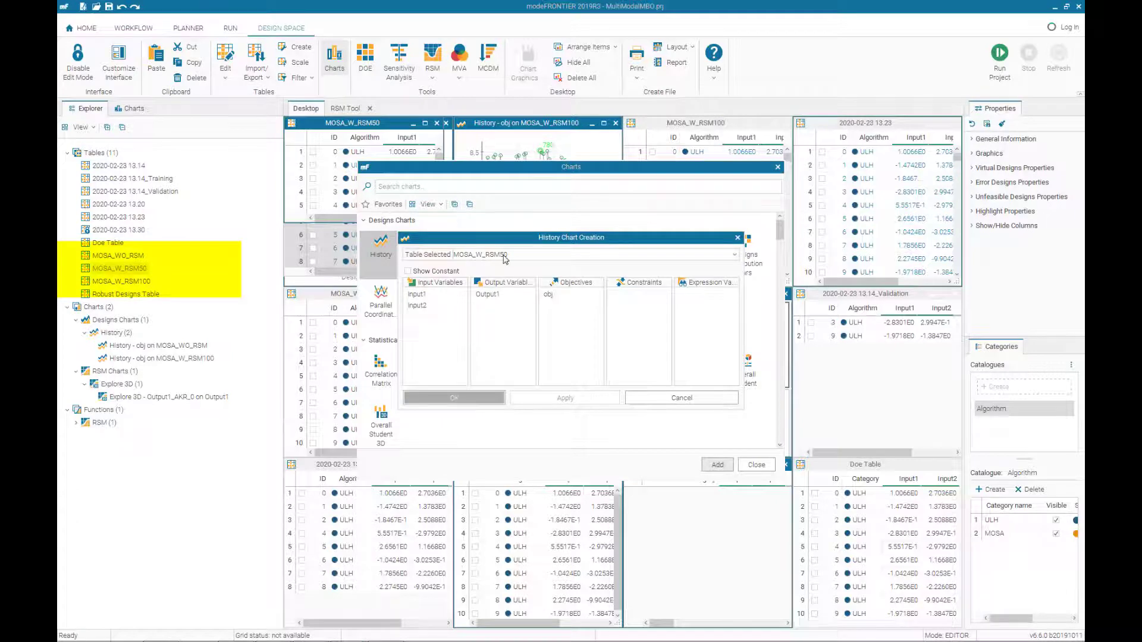
pyautogui.click(491, 398)
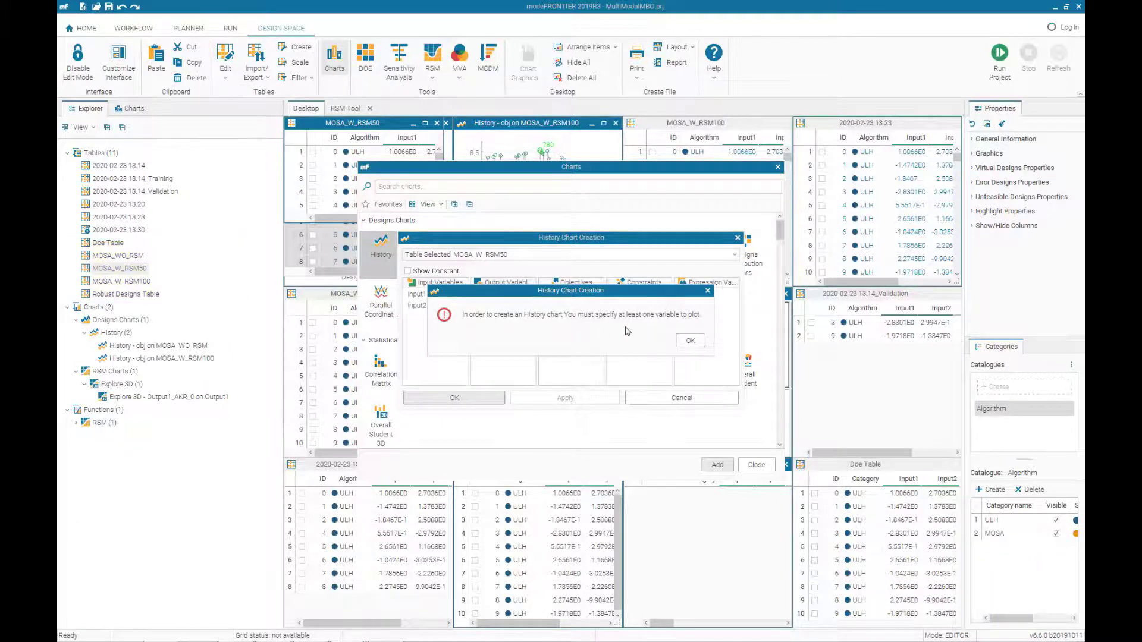
pyautogui.click(690, 339)
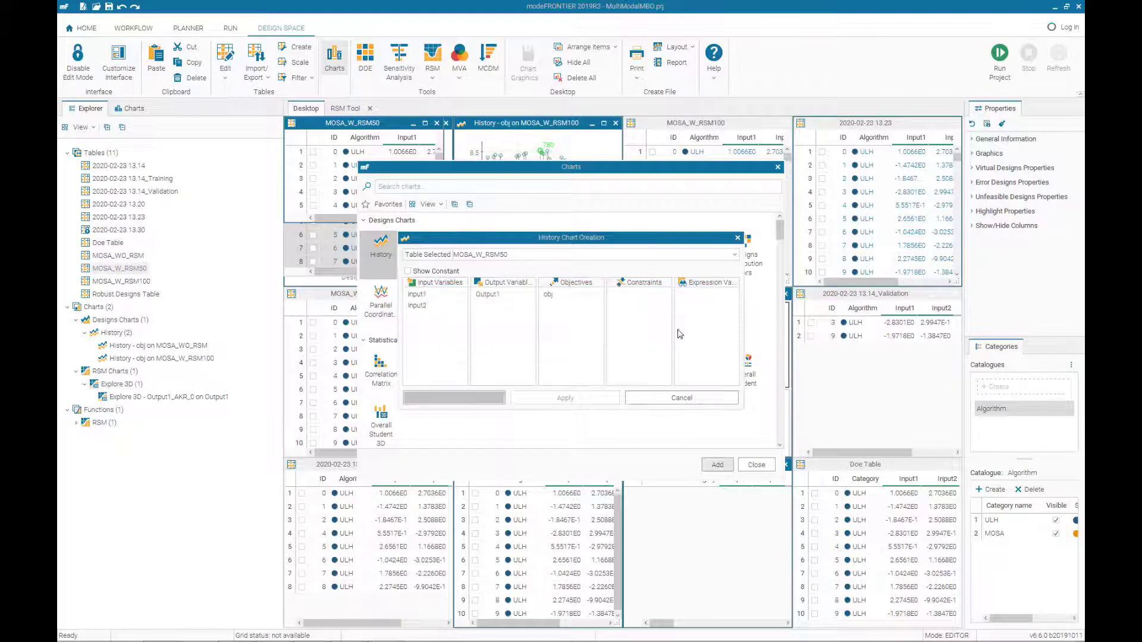
pyautogui.click(553, 296)
pyautogui.click(454, 398)
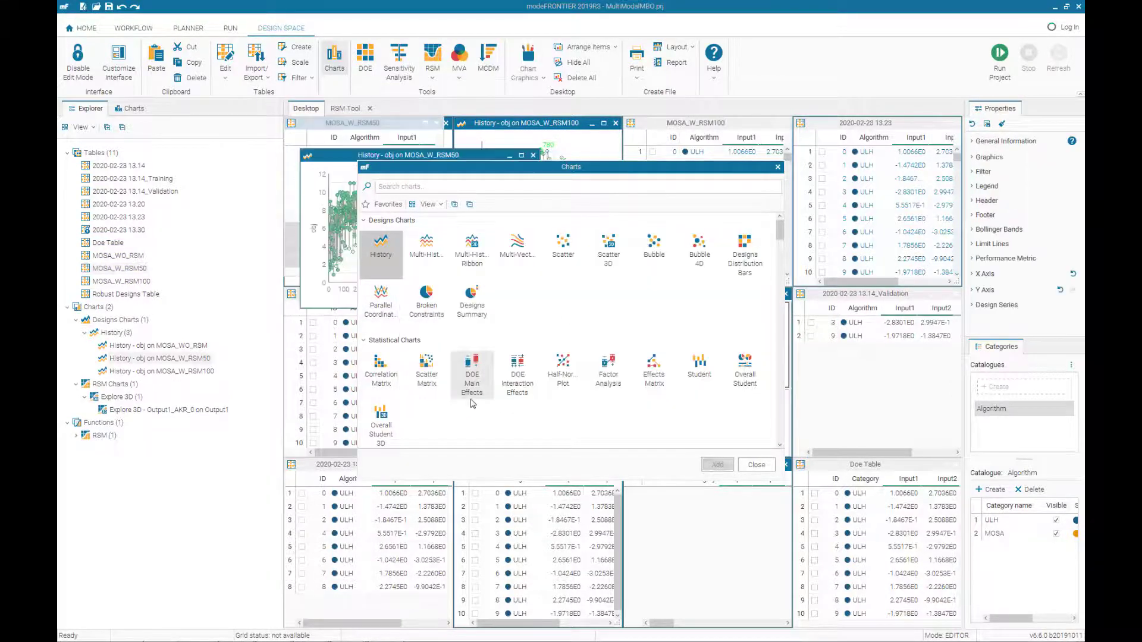
pyautogui.click(756, 465)
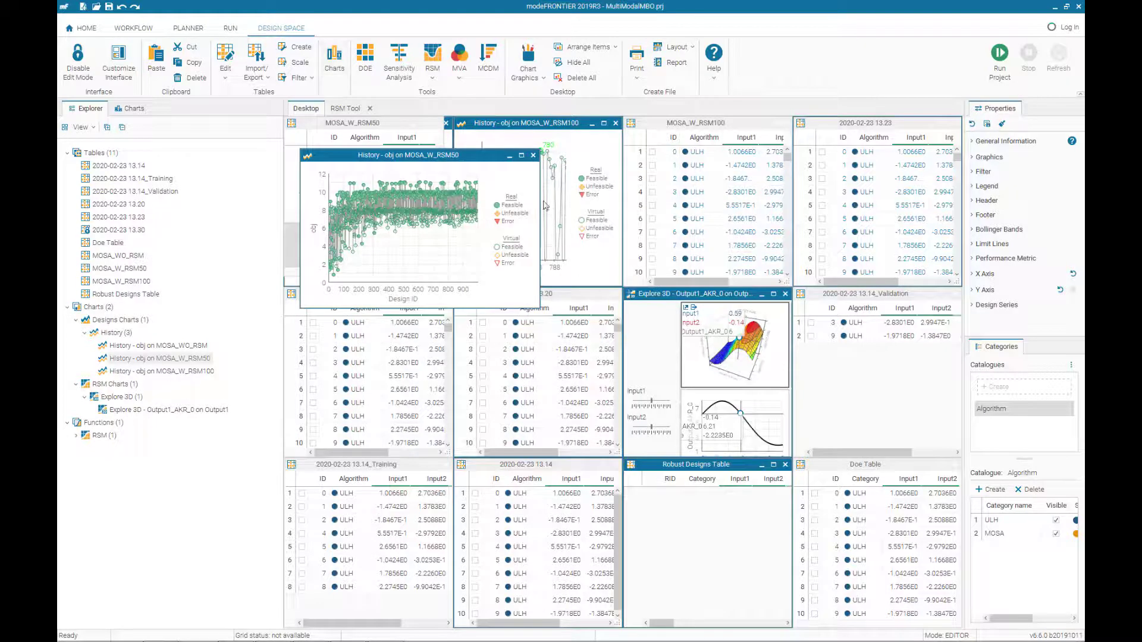
pyautogui.click(521, 156)
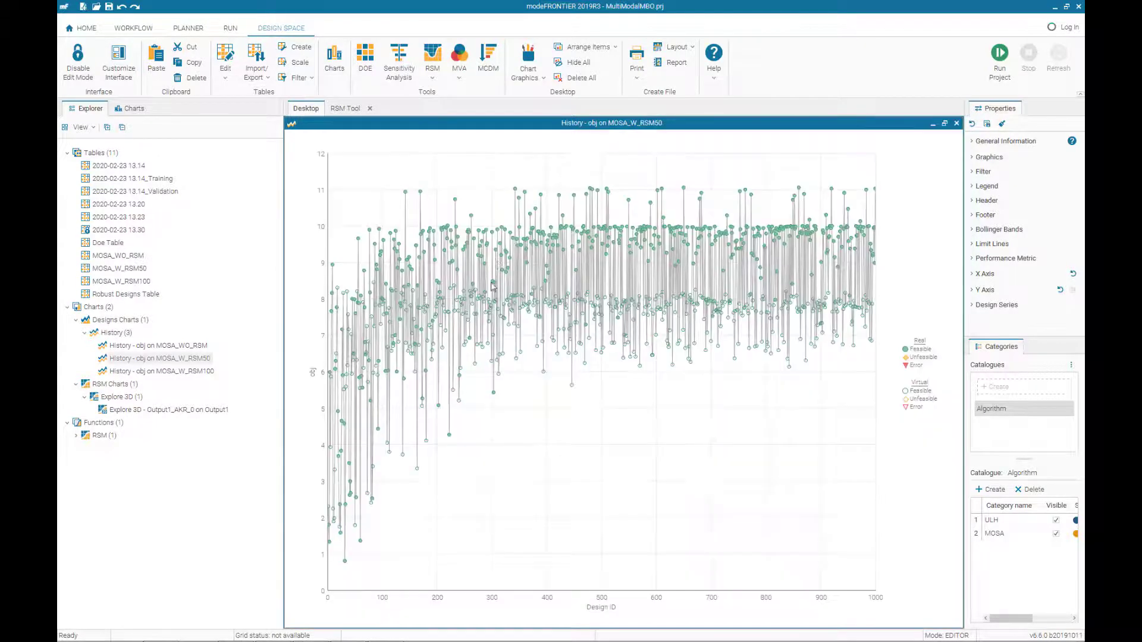
# Mark both the real and virtual Pareto designs in the MOSA_W_RSM50 History chart
pyautogui.rightClick(648, 273)
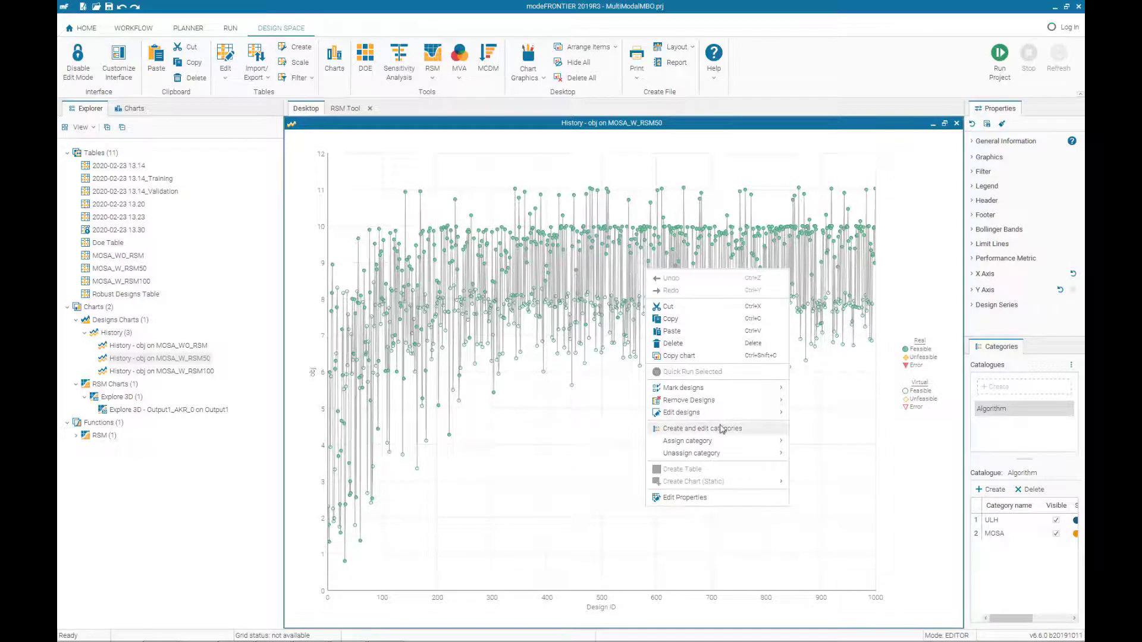
pyautogui.moveTo(720, 441)
pyautogui.moveTo(723, 388)
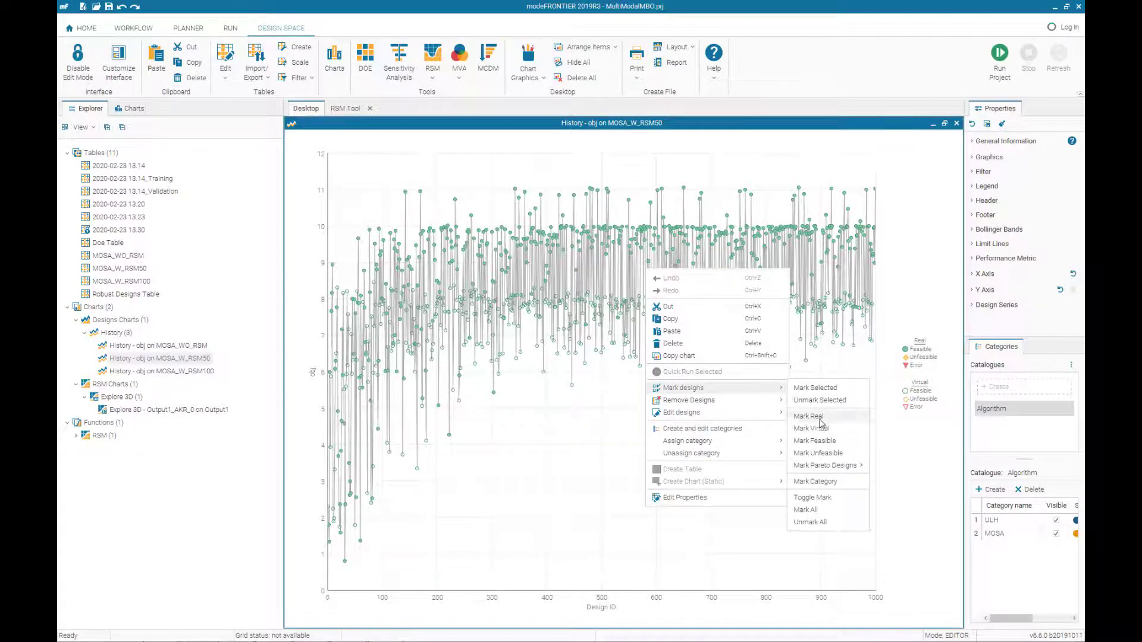
pyautogui.moveTo(859, 470)
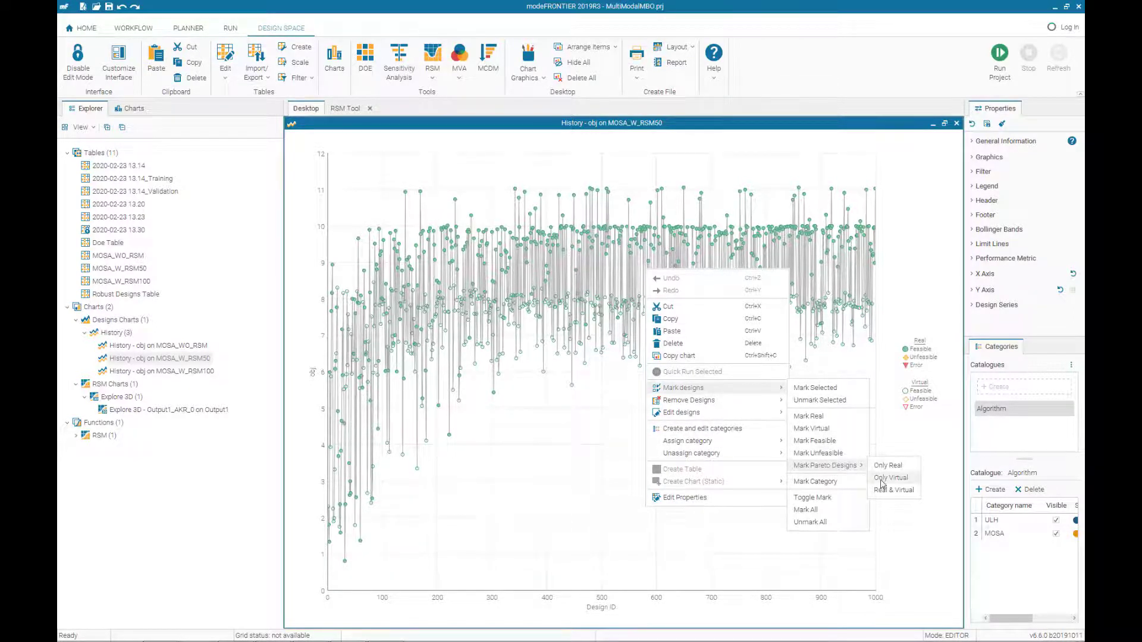
pyautogui.click(878, 490)
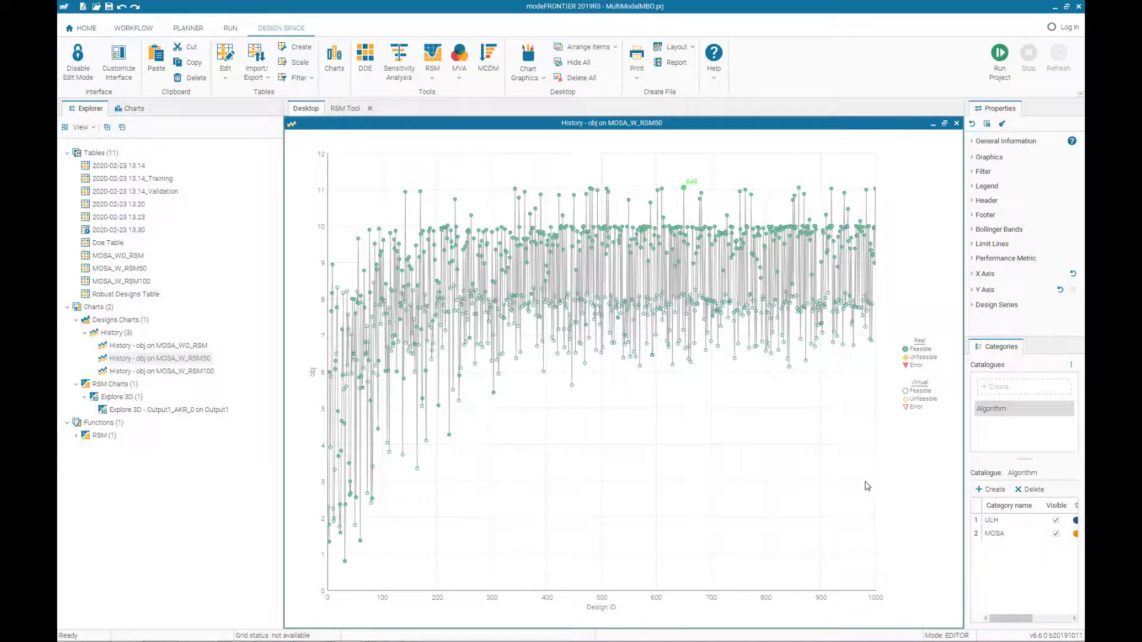
# Examine the full details of the marked Pareto design in the MOSA_W_RSM50 History chart
pyautogui.scroll(5, 685, 191)
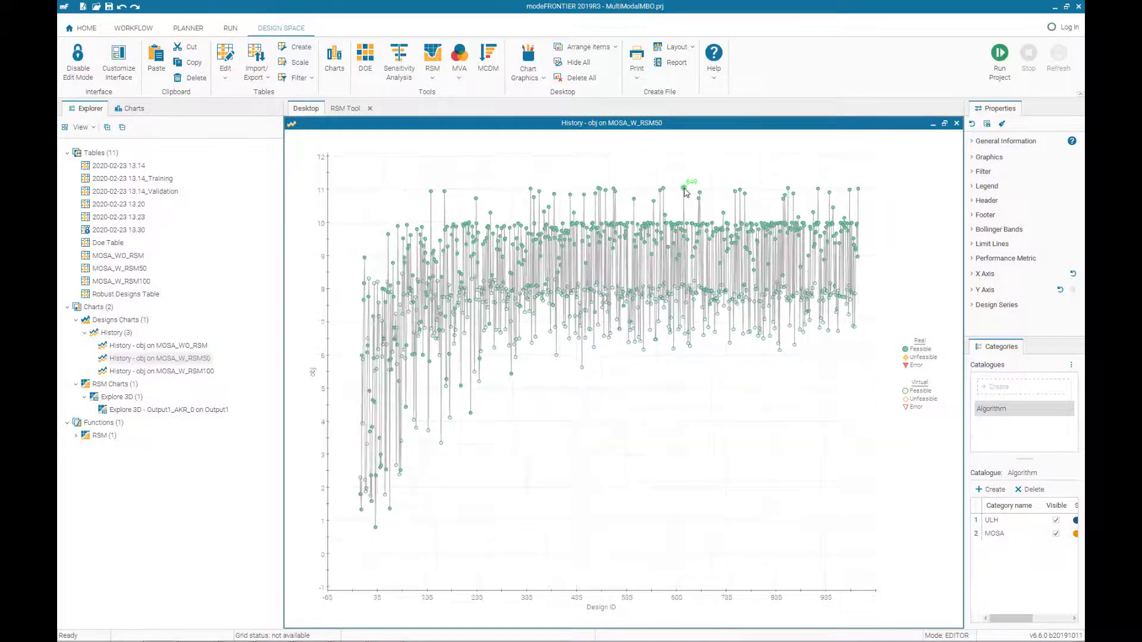
pyautogui.scroll(1, 686, 192)
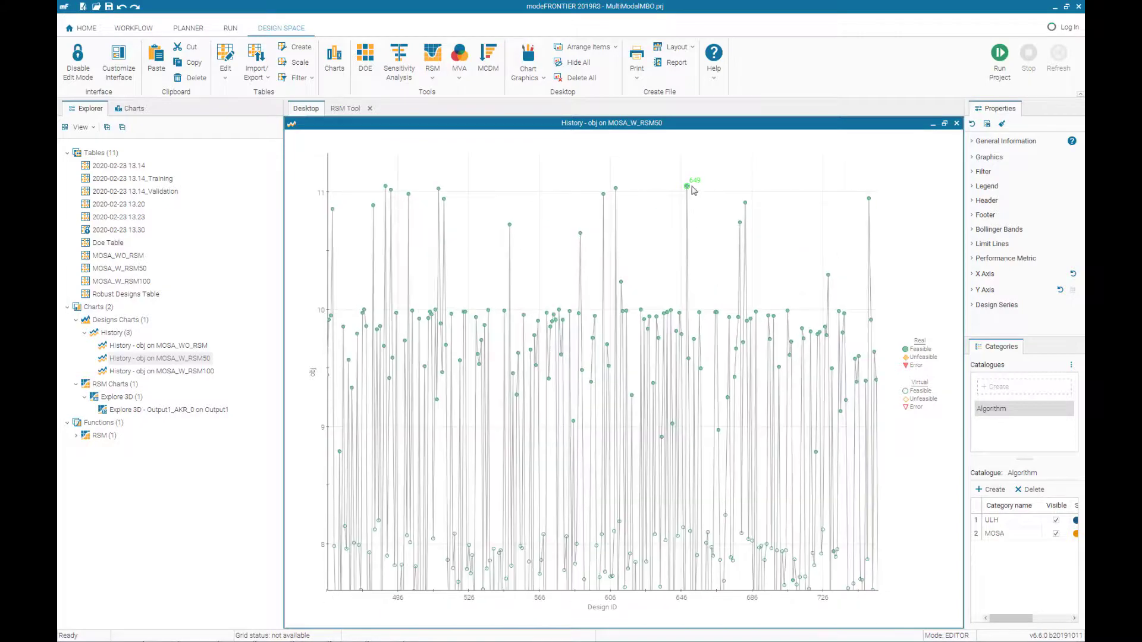
pyautogui.moveTo(688, 188)
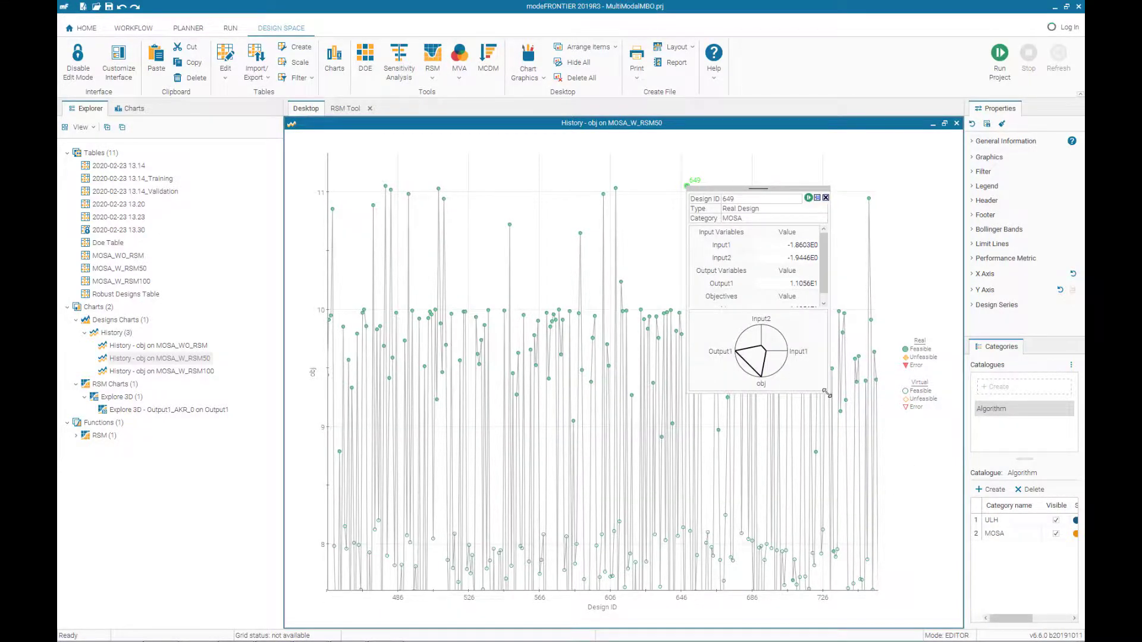
pyautogui.moveTo(827, 393); pyautogui.dragTo(939, 434)
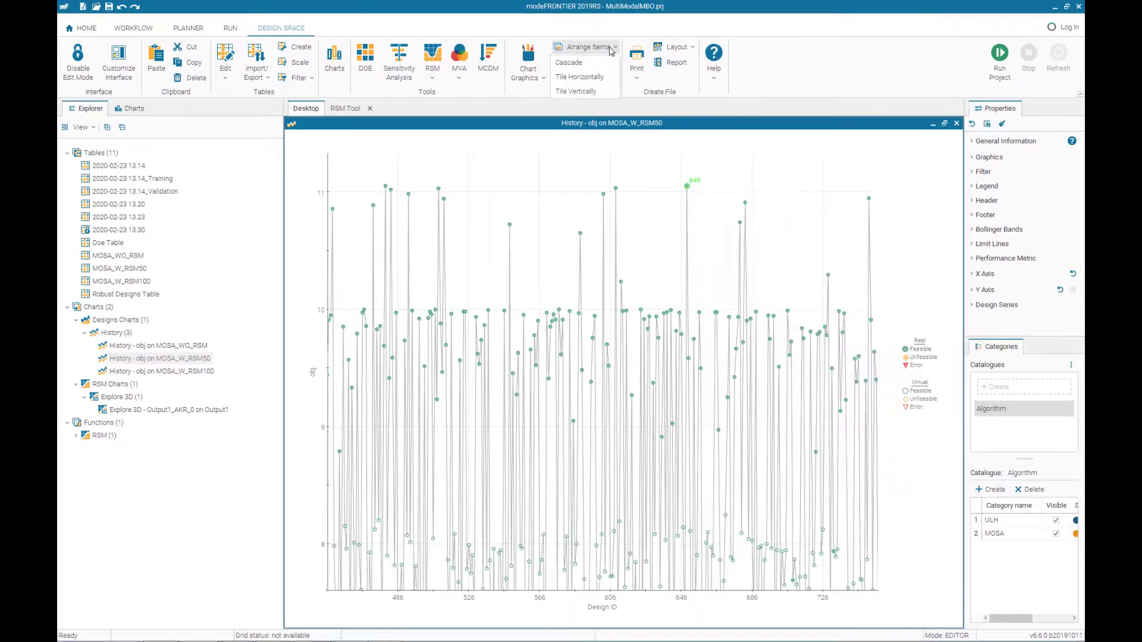
# Tile the desktop windows and compare the marked Pareto designs across the MOSA_WO_RSM, MOSA_W_RSM50 and MOSA_W_RSM100 History charts
pyautogui.click(588, 46)
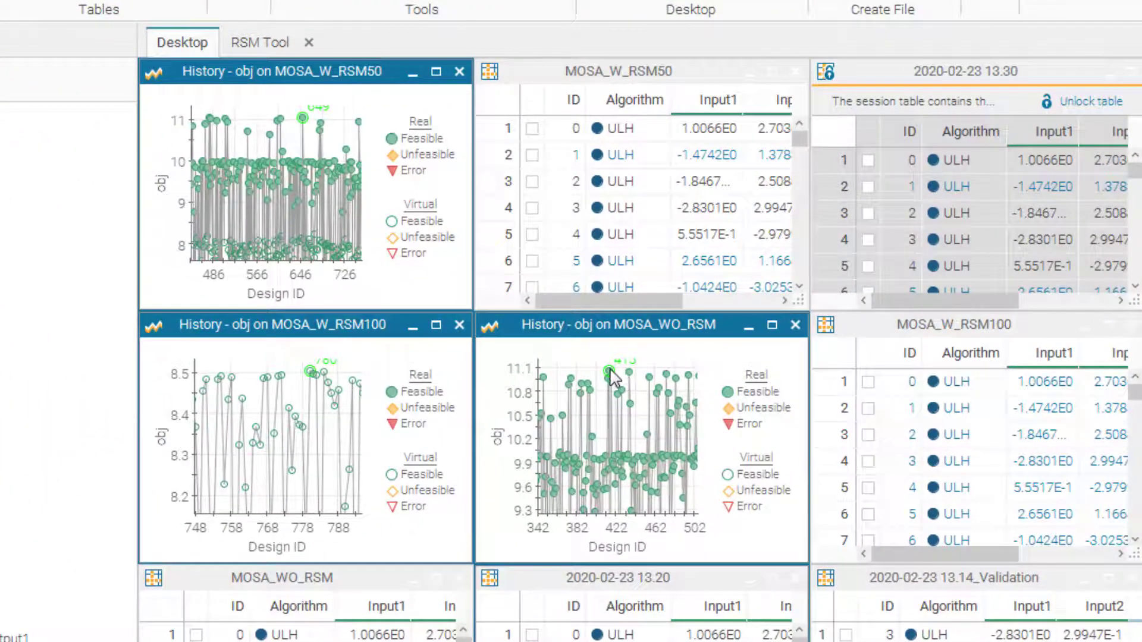
pyautogui.moveTo(610, 374)
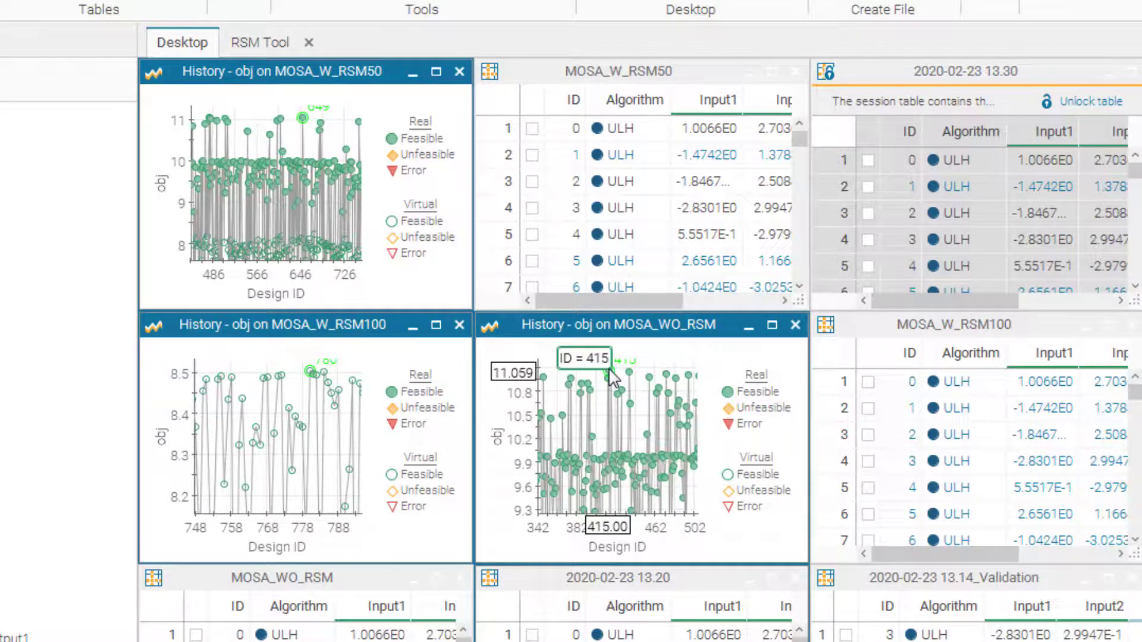
pyautogui.moveTo(301, 119)
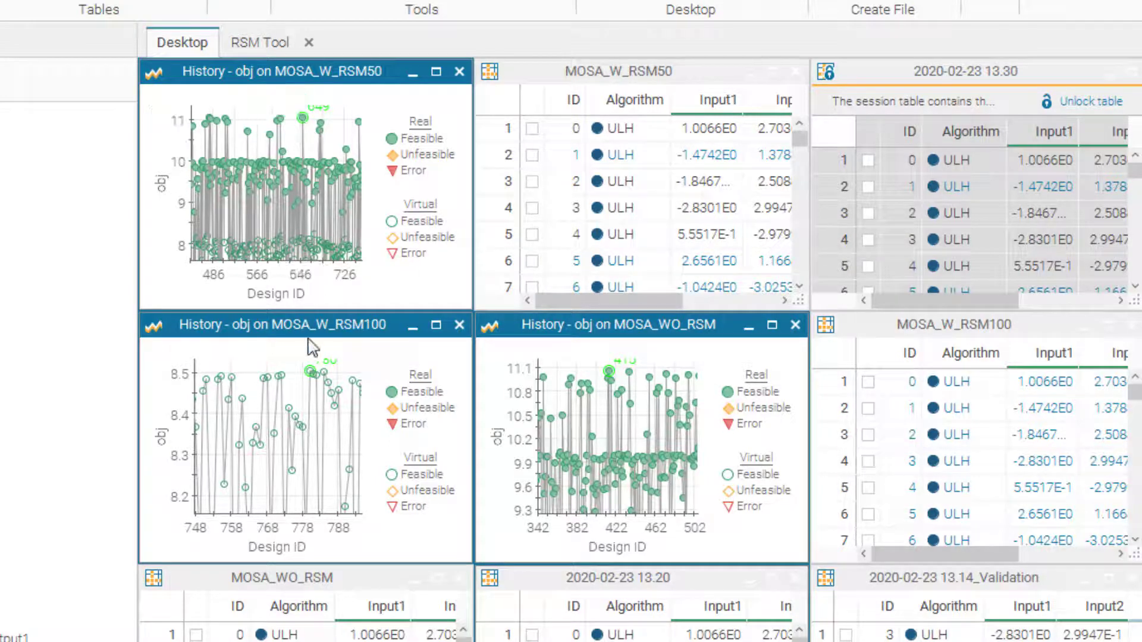
pyautogui.moveTo(312, 376)
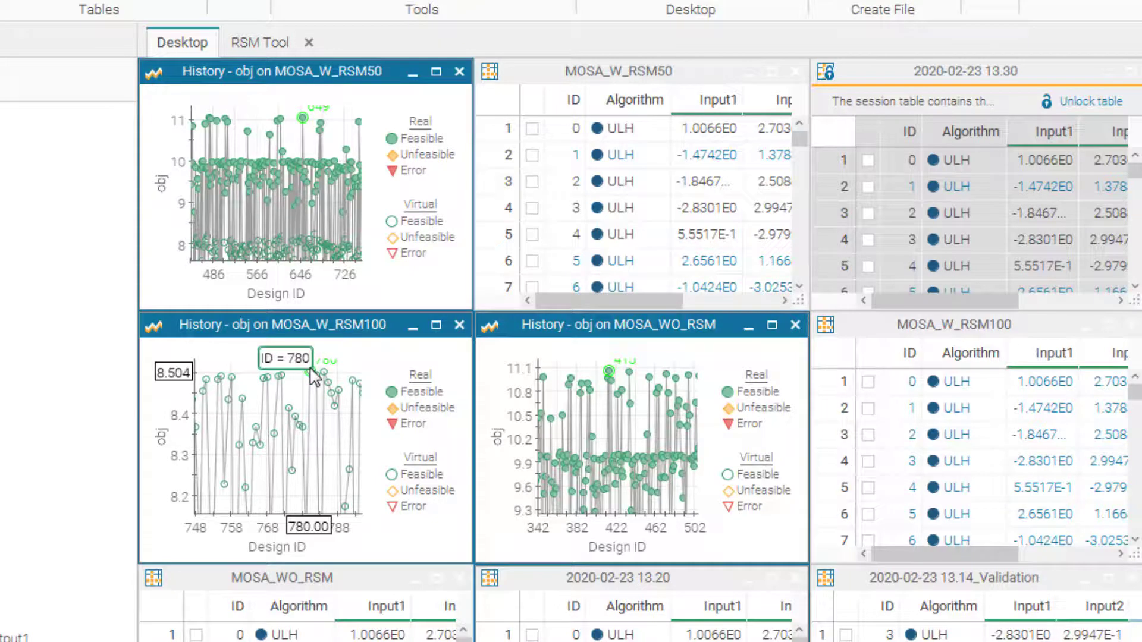